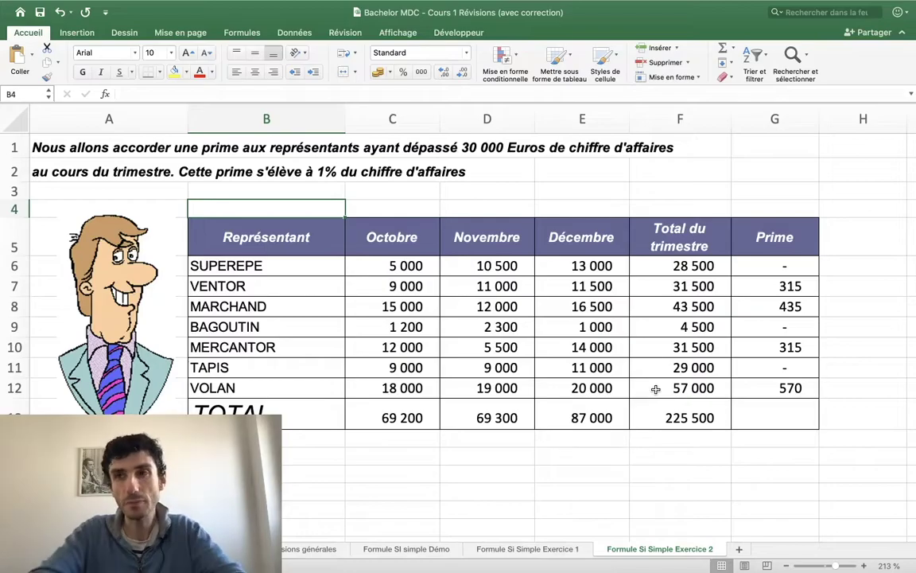
In the Word course outline, select the 'Révision Tri et filtre + dates' line.
key(ctrl+Right)
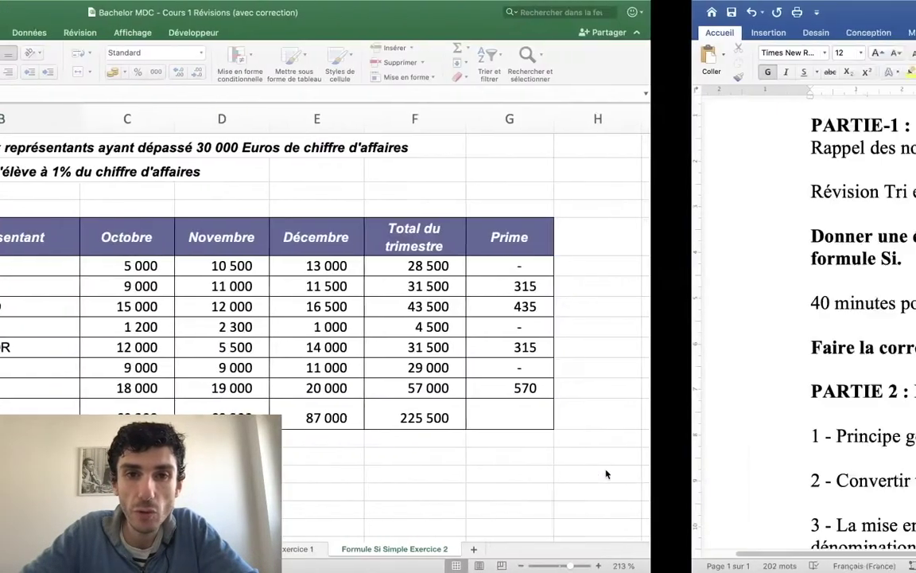
scroll(441, 267, up, 5)
scroll(442, 268, down, 2)
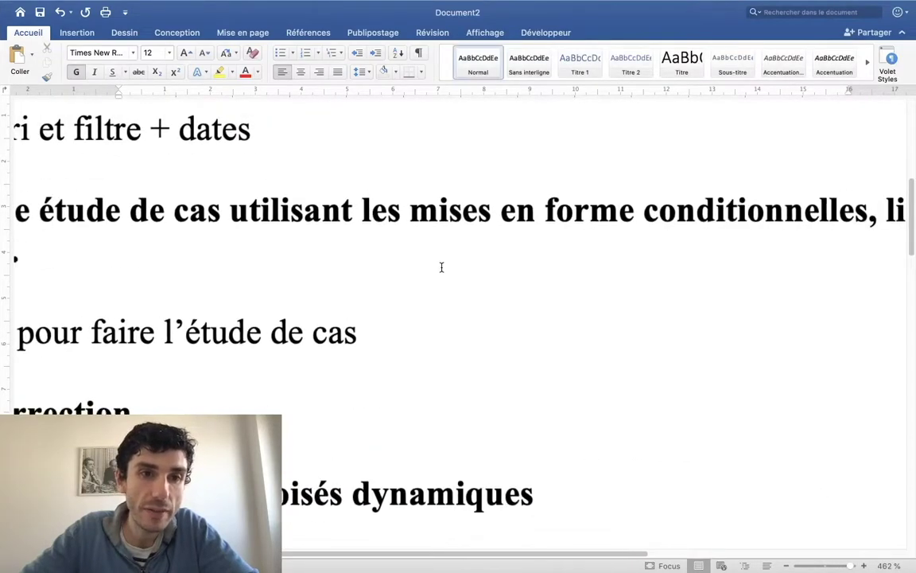
scroll(441, 265, left, 5)
drag(491, 173, 350, 152)
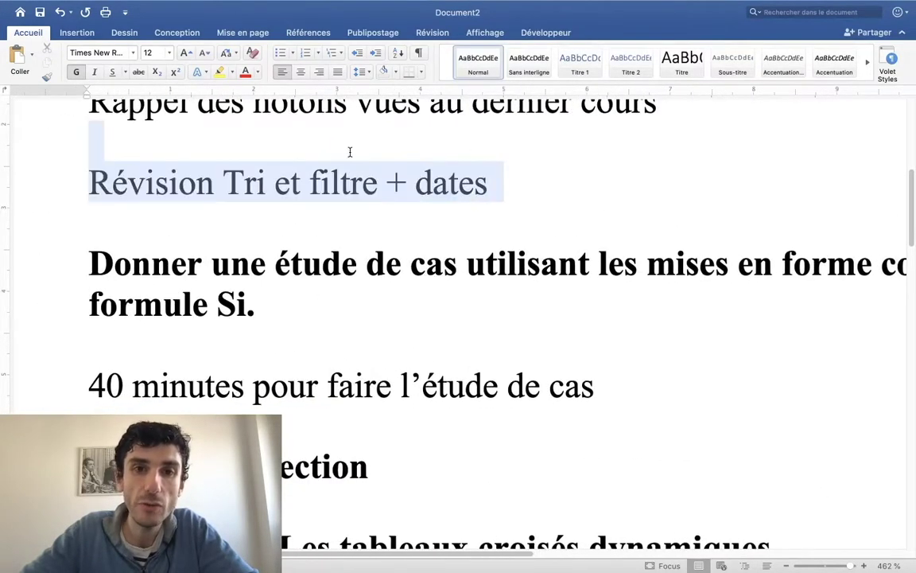
Cycle through the full-screen spaces to the desktop and bring up the Cours n°2 folder in Finder.
key(ctrl+Left)
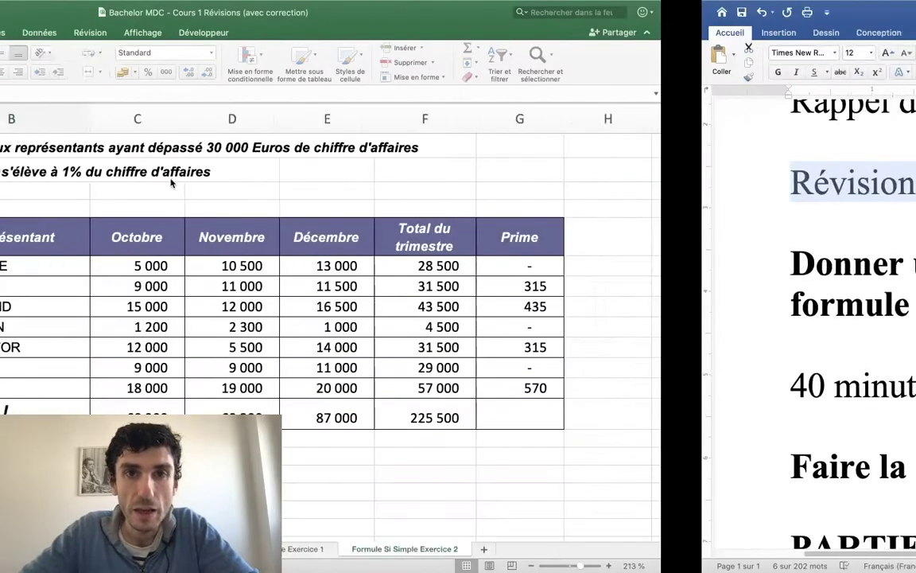
key(ctrl+Left)
key(ctrl+Right)
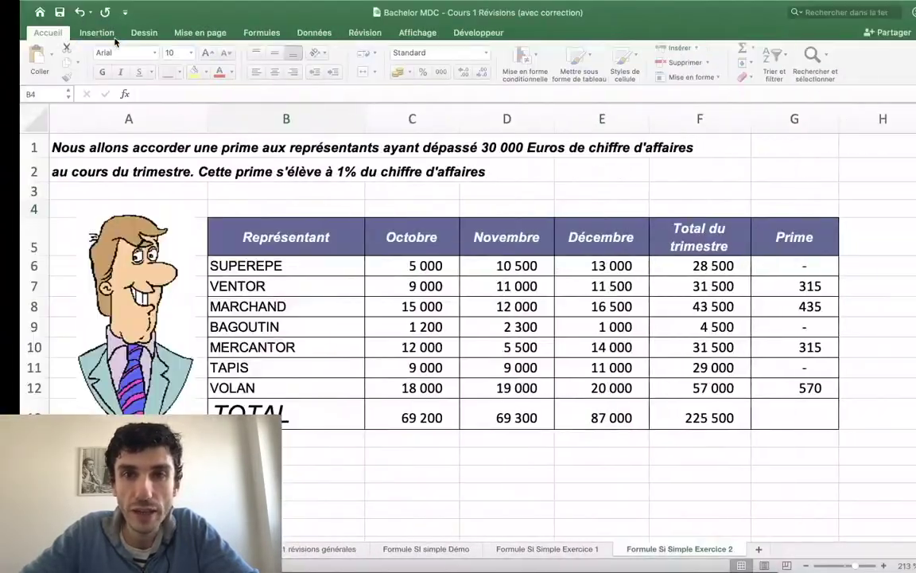
key(ctrl+Right)
key(ctrl+Right)
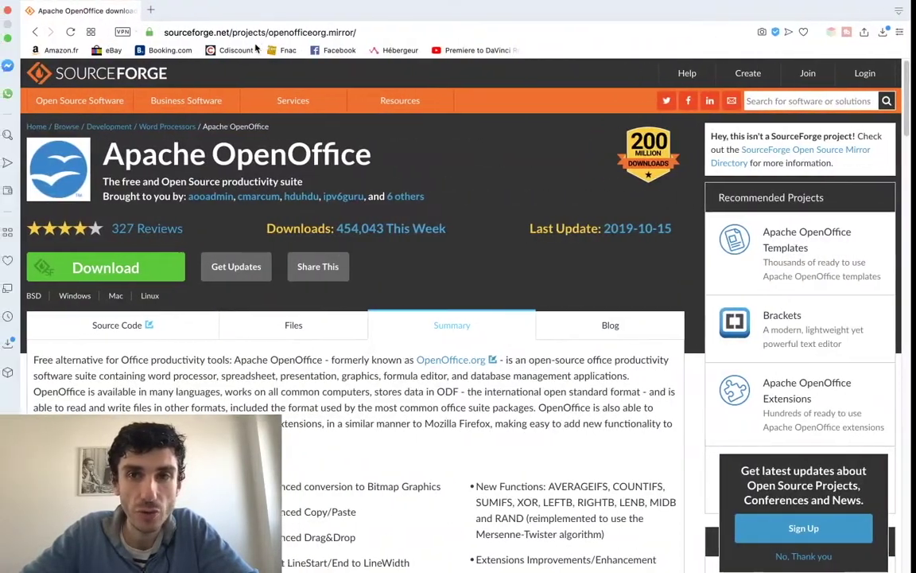
key(ctrl+Left)
key(ctrl+Left)
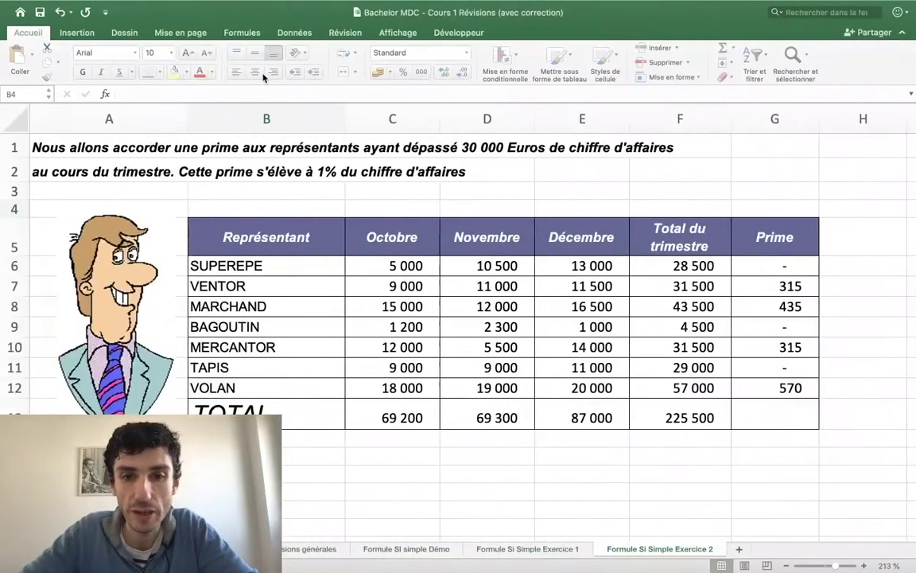
key(ctrl+Left)
click(724, 561)
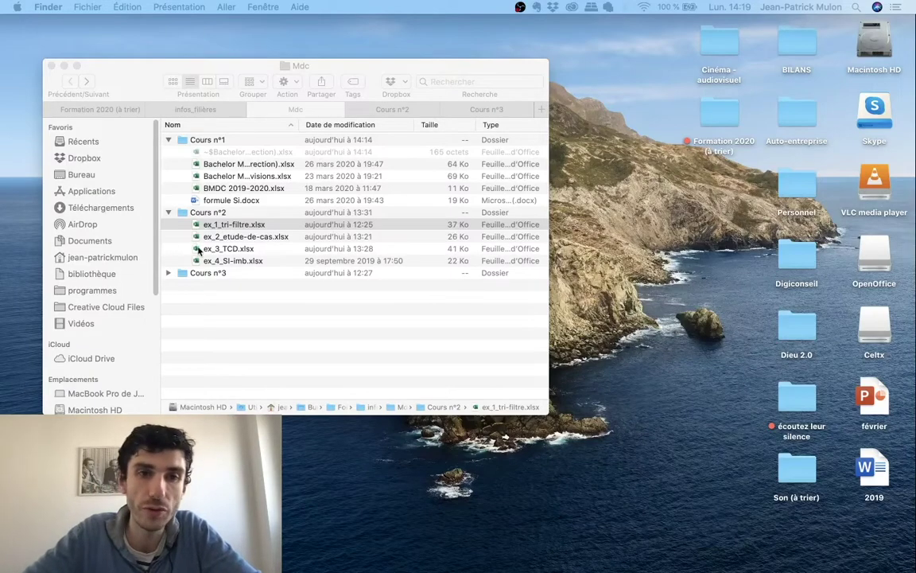
Open ex_1_tri-filtre.xlsx from the Cours n°2 folder in Excel.
click(225, 224)
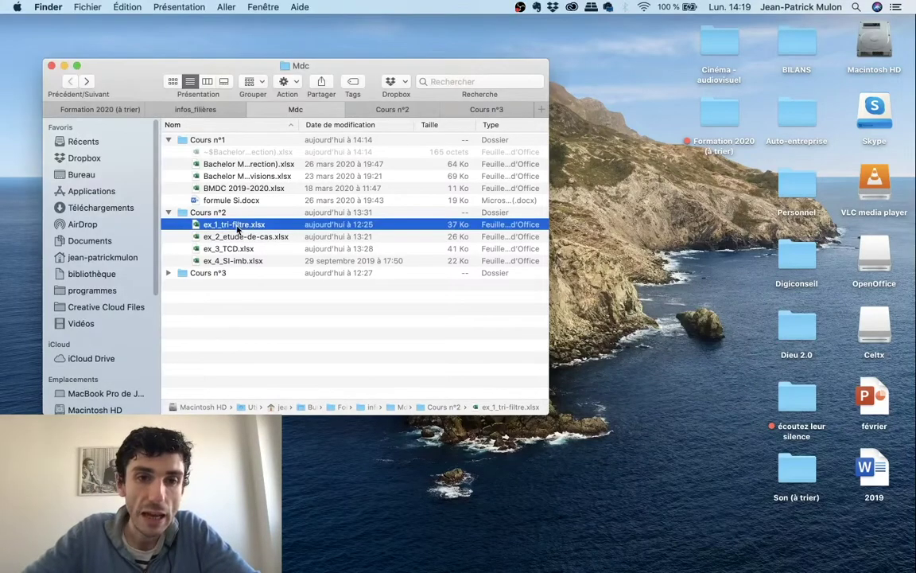
click(236, 237)
click(235, 225)
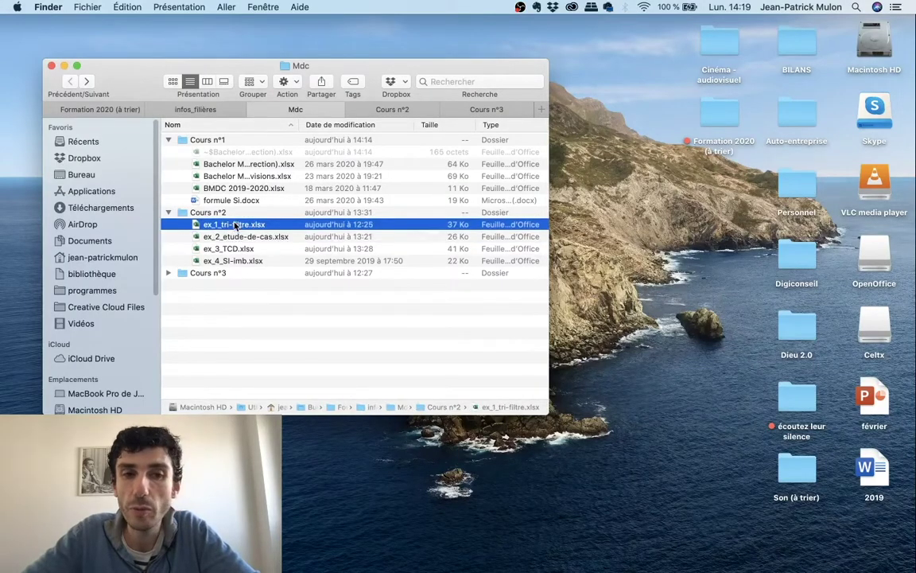
double_click(236, 226)
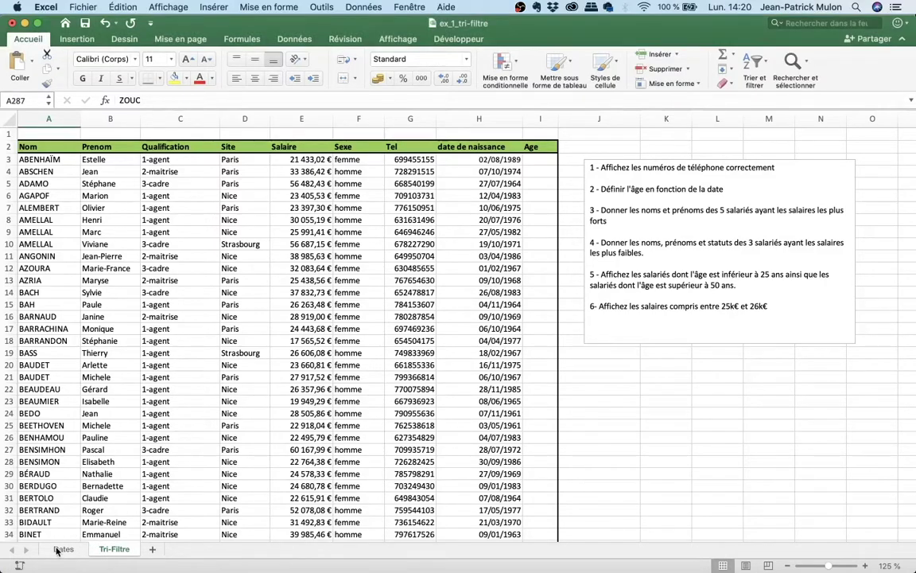
Check the empty Dates sheet, then return to Tri-Filtre and look around the employee table.
click(59, 549)
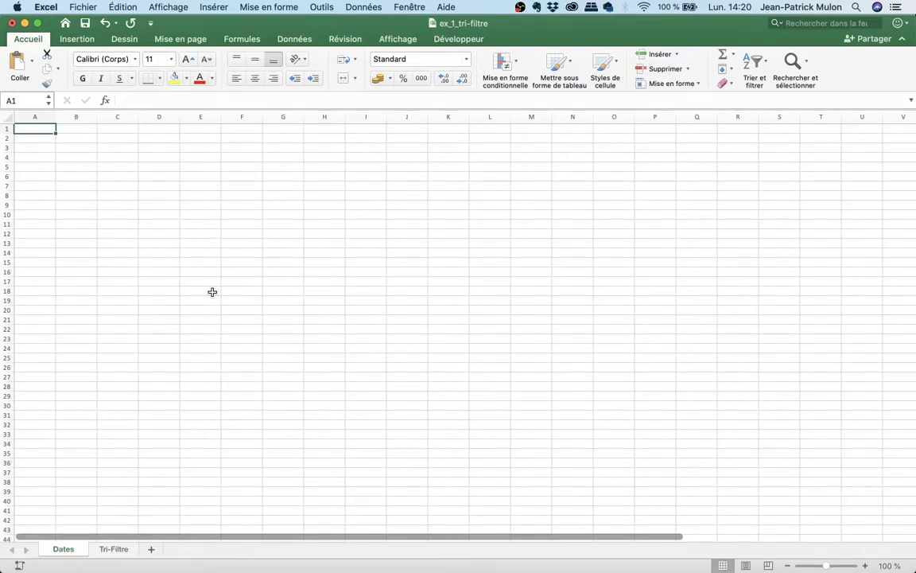
click(113, 550)
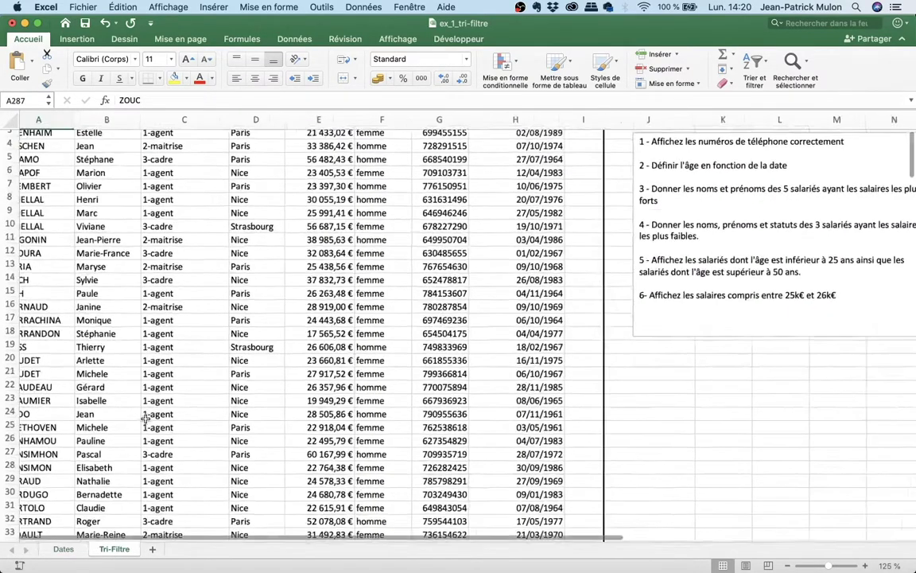
scroll(146, 435, up, 5)
scroll(145, 418, down, 5)
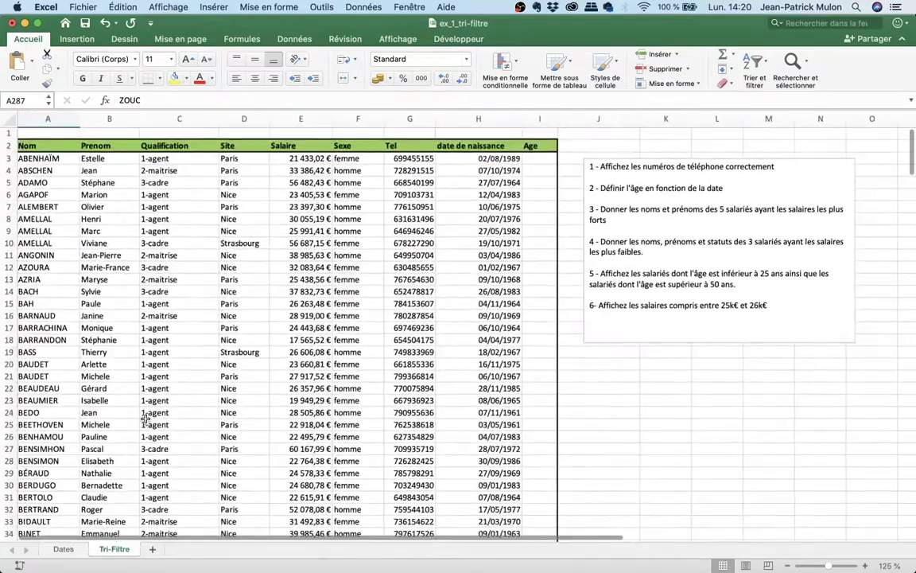
scroll(145, 418, right, 2)
scroll(146, 418, right, 5)
scroll(145, 418, up, 5)
scroll(145, 418, down, 3)
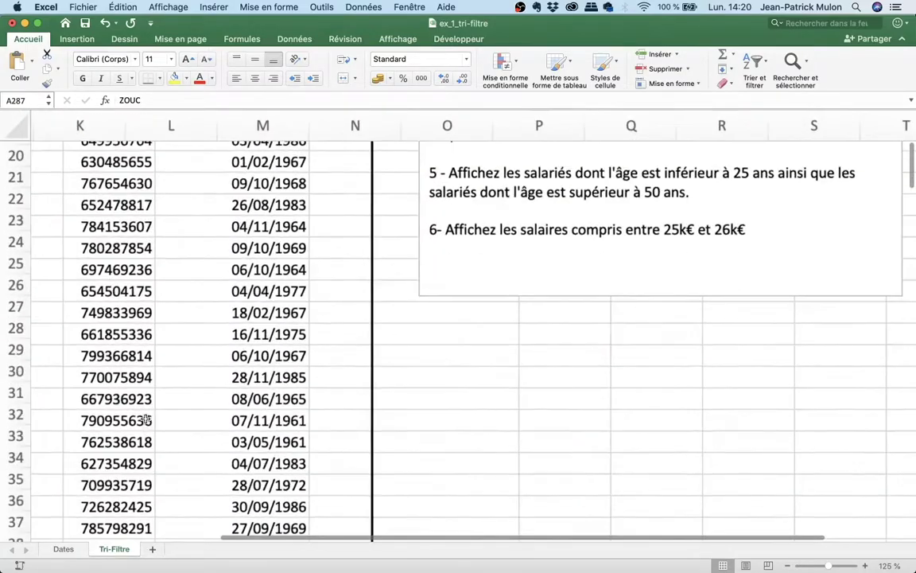
scroll(146, 418, up, 10)
scroll(145, 419, right, 2)
scroll(146, 421, up, 5)
scroll(147, 423, right, 1)
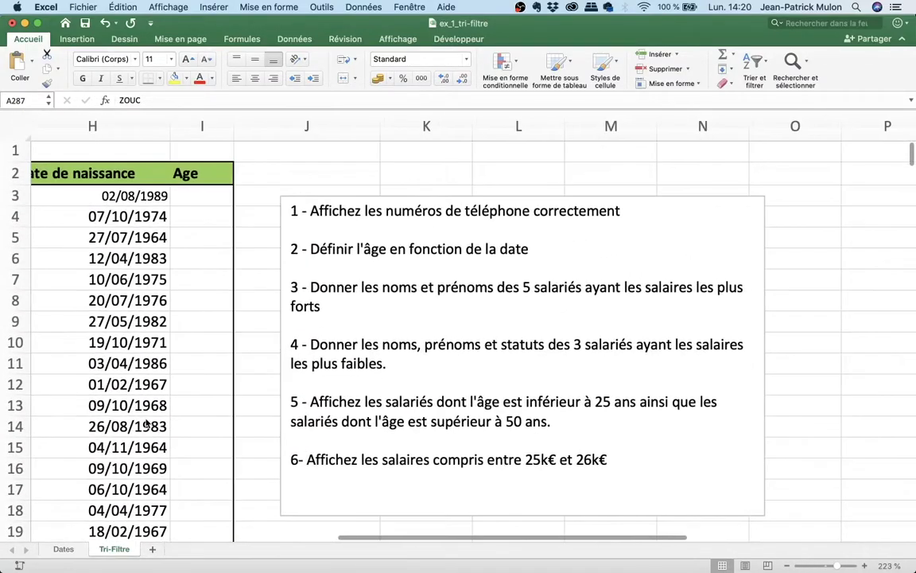
scroll(145, 423, left, 6)
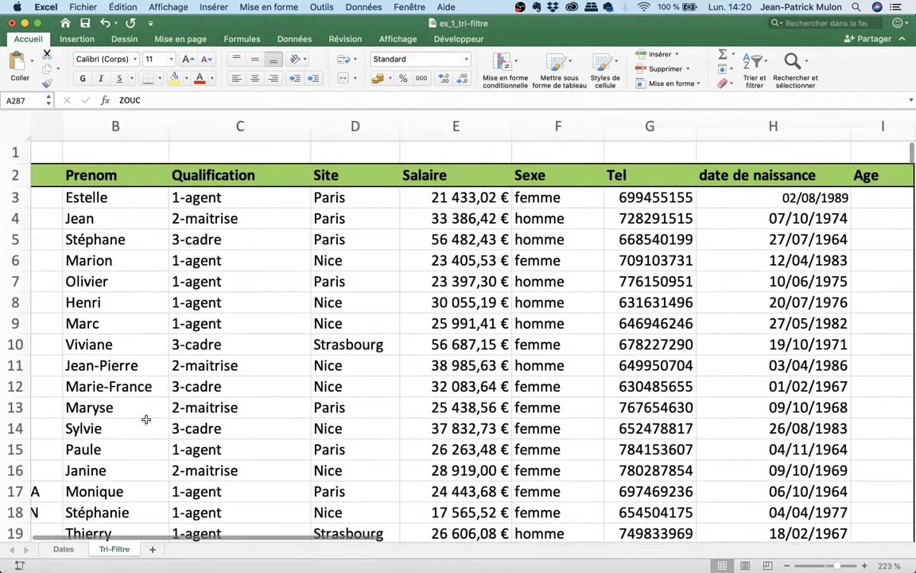
scroll(182, 428, left, 3)
scroll(199, 429, left, 2)
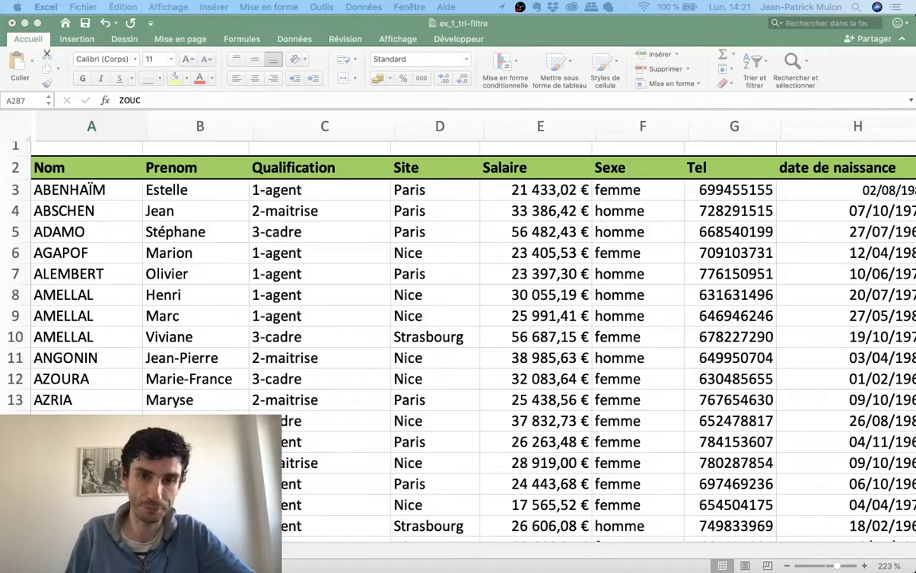
Move through the open spaces to the blank Word Document4.
key(ctrl+Up)
key(ctrl+Right)
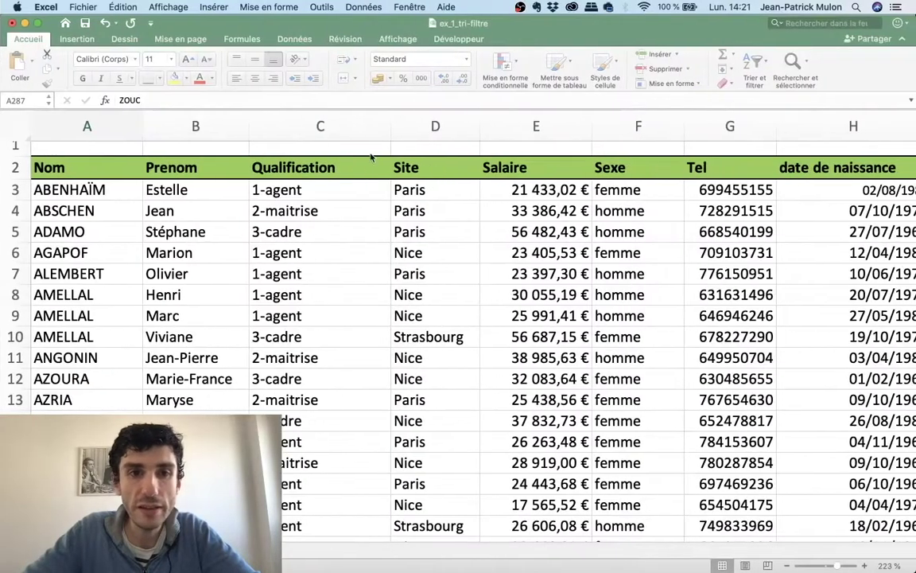
key(ctrl+Left)
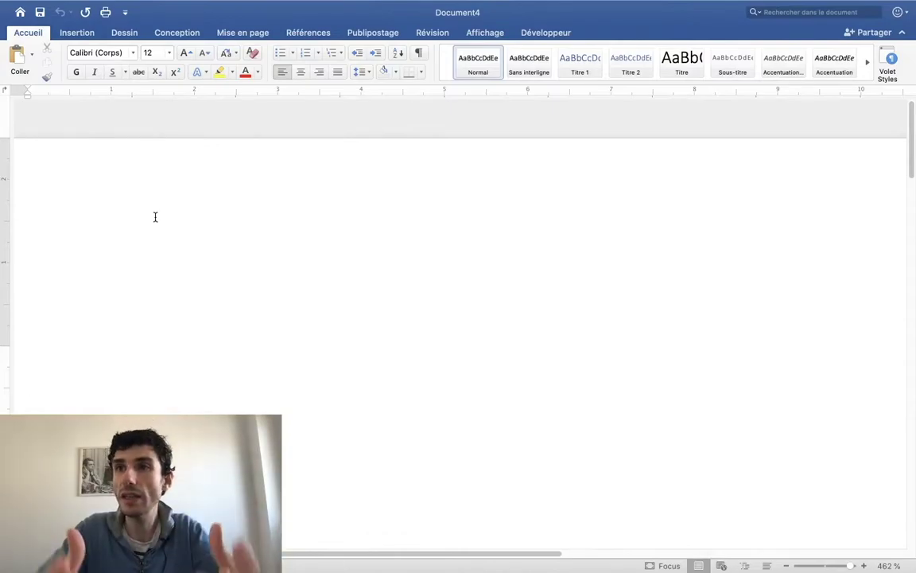
Type the definition 'Tri : me permet d'organiser des données les unes par rapport aux autres'.
text(Tri )
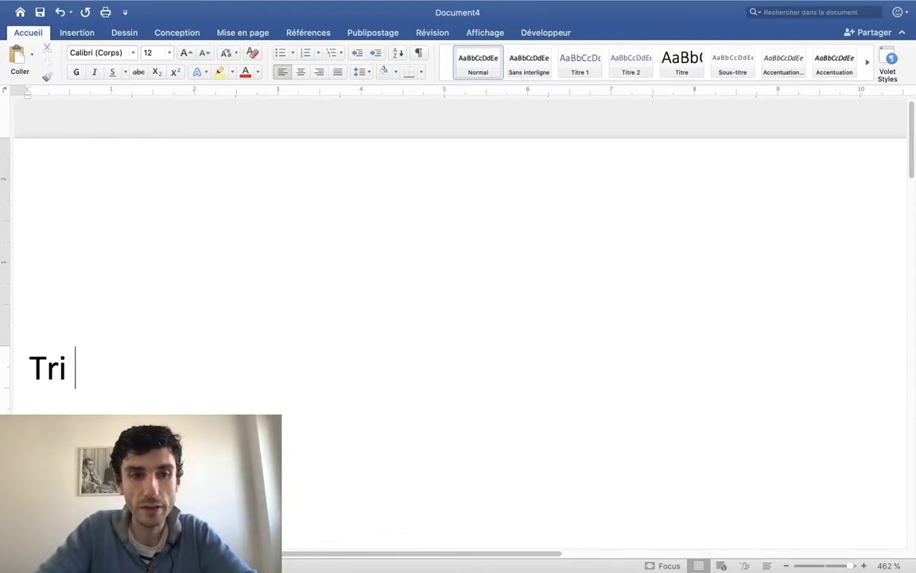
text(: me permet)
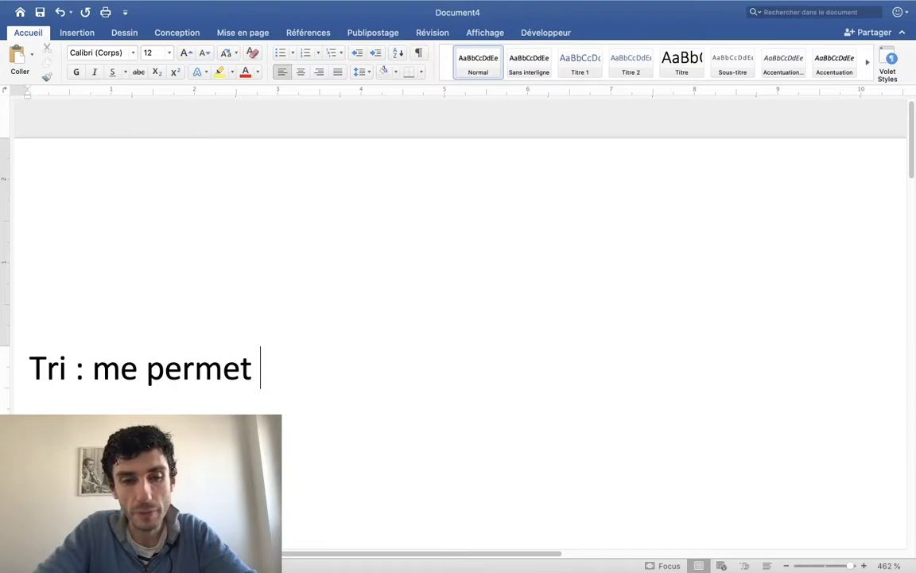
text(d'ofr)
key(BackSpace)
key(BackSpace)
text(rgan)
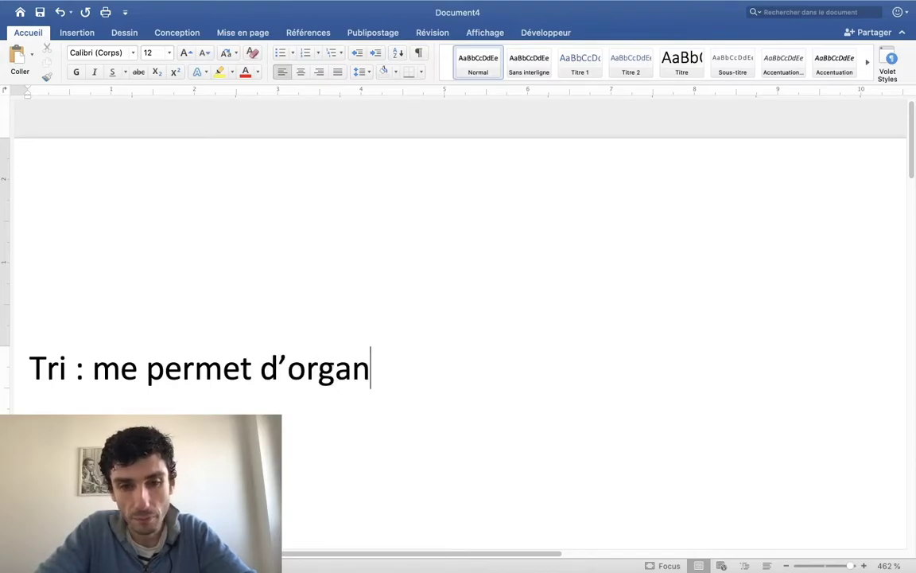
text(iser des donné)
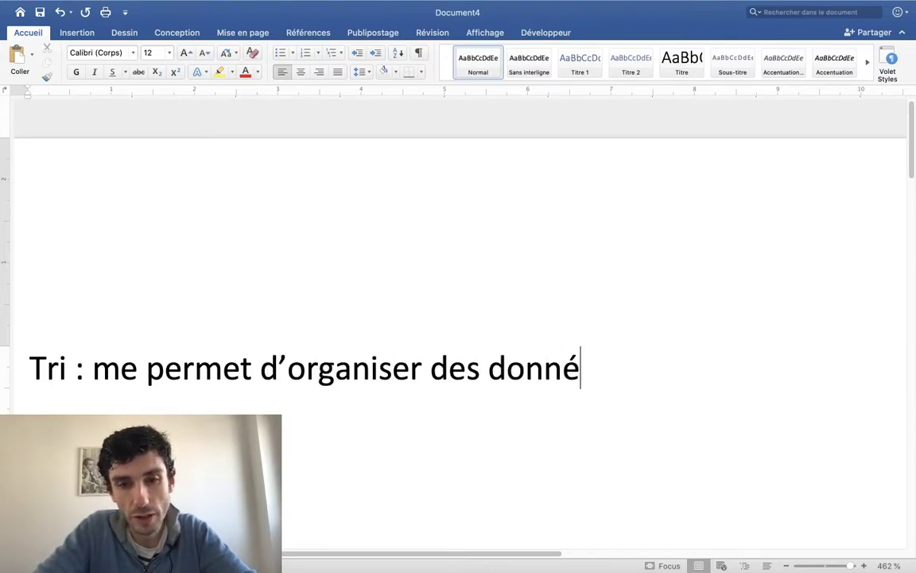
text(es)
key(BackSpace)
key(BackSpace)
text(es les)
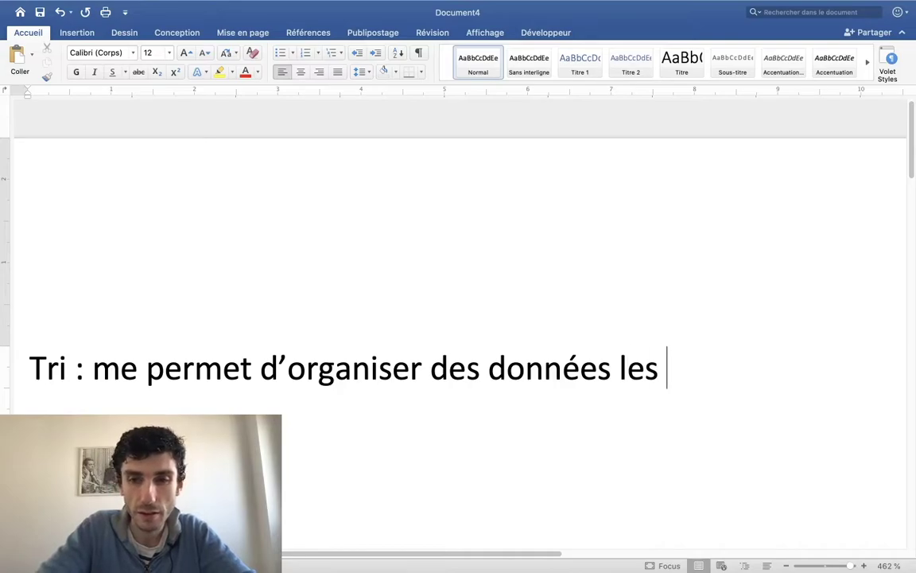
text(unes par rappor)
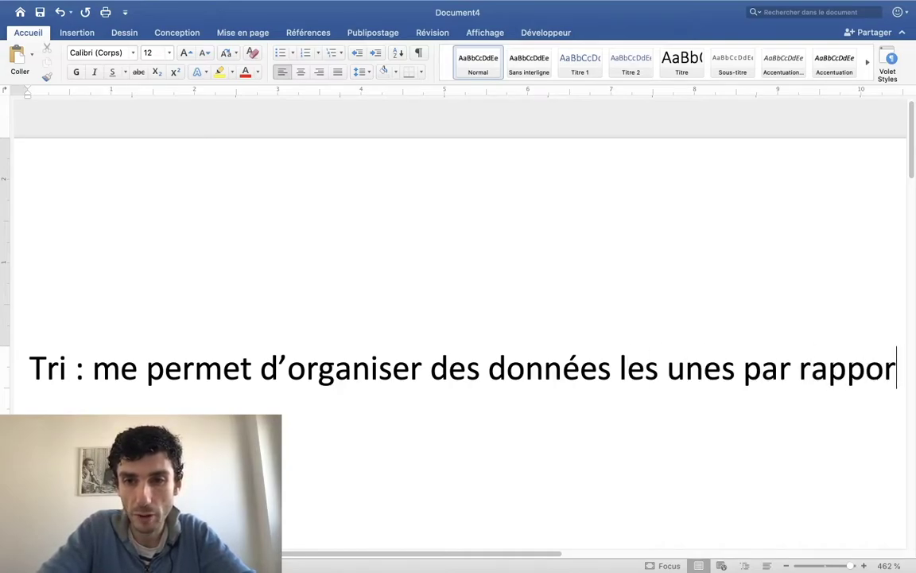
text(t aux autres)
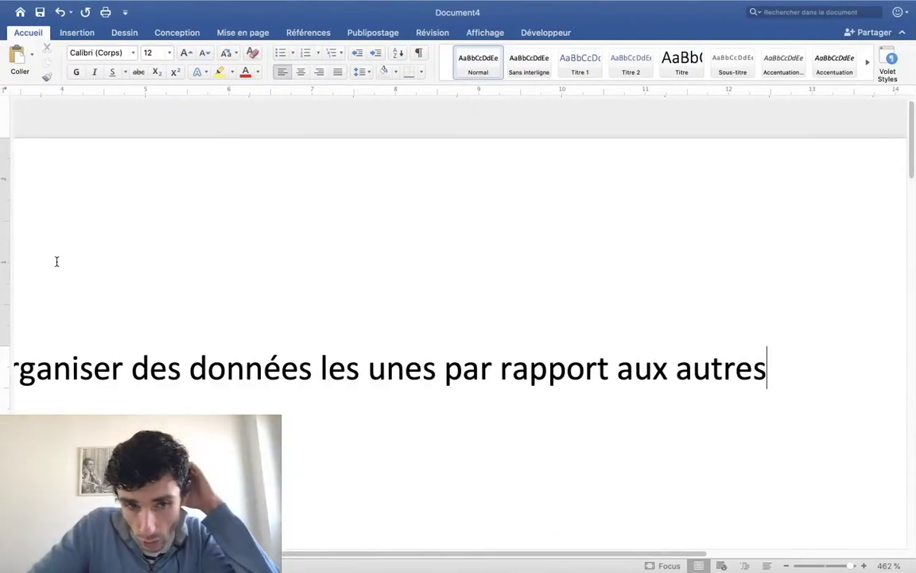
Zoom out on the Word page and return to the Excel workbook.
scroll(59, 276, down, 2)
scroll(60, 276, down, 2)
scroll(60, 276, down, 2)
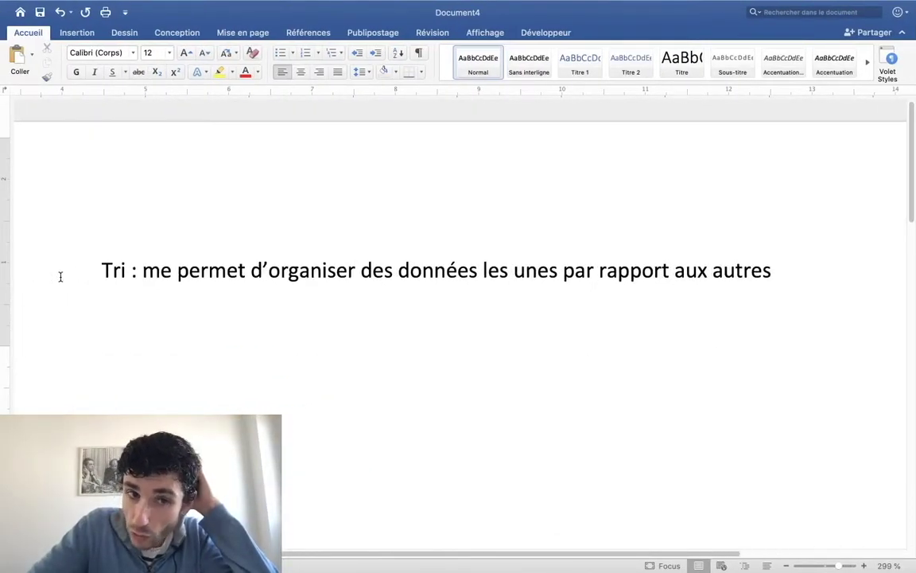
scroll(60, 276, down, 2)
key(ctrl+Right)
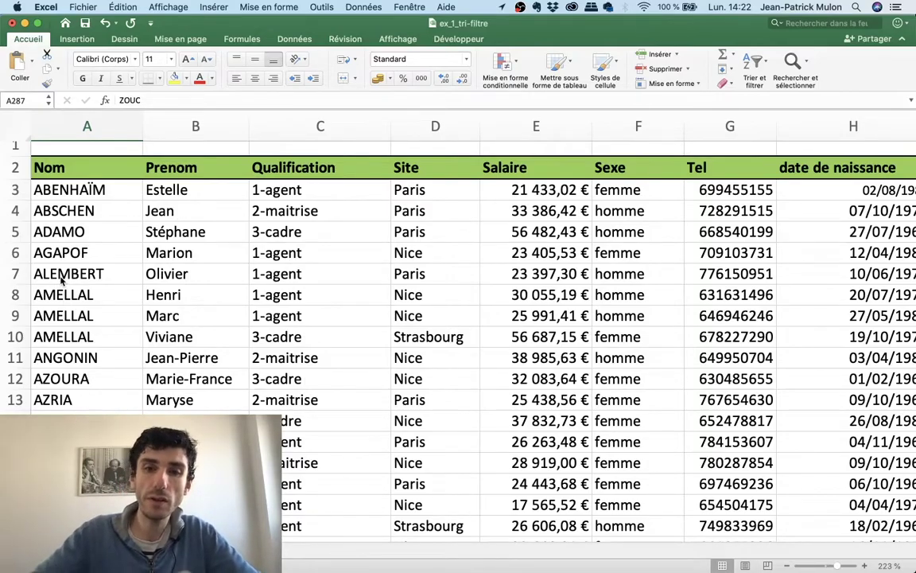
scroll(61, 278, down, 3)
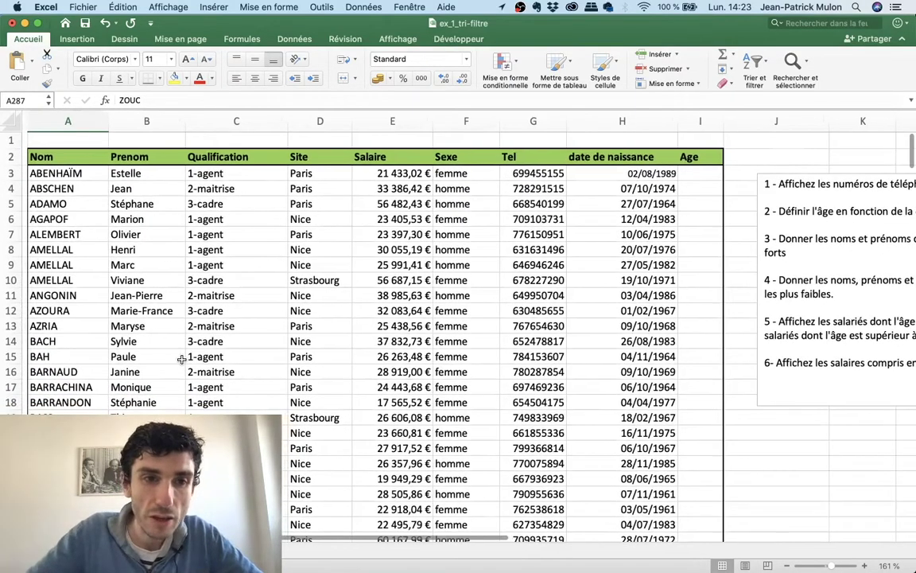
scroll(183, 364, down, 2)
scroll(183, 363, down, 6)
scroll(182, 361, down, 7)
scroll(183, 359, down, 4)
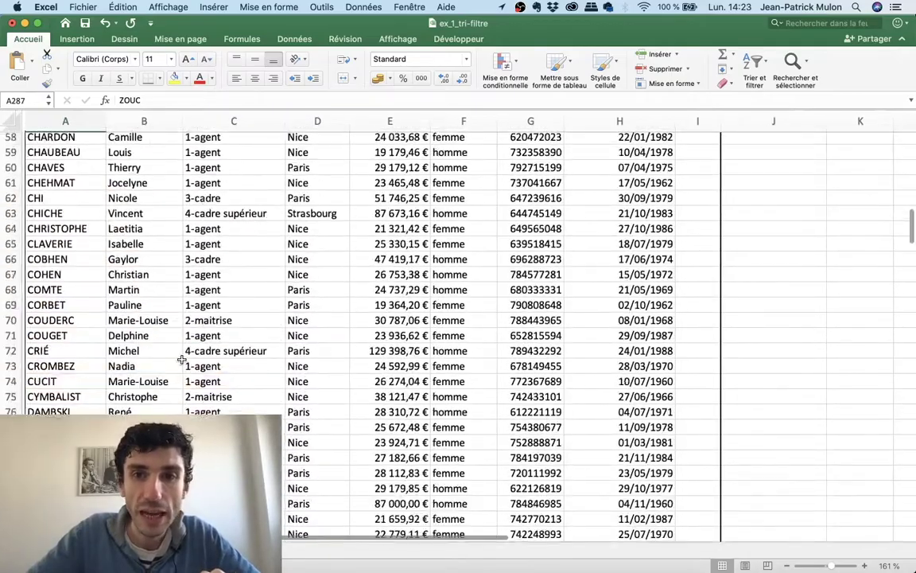
scroll(182, 360, down, 6)
scroll(182, 360, down, 8)
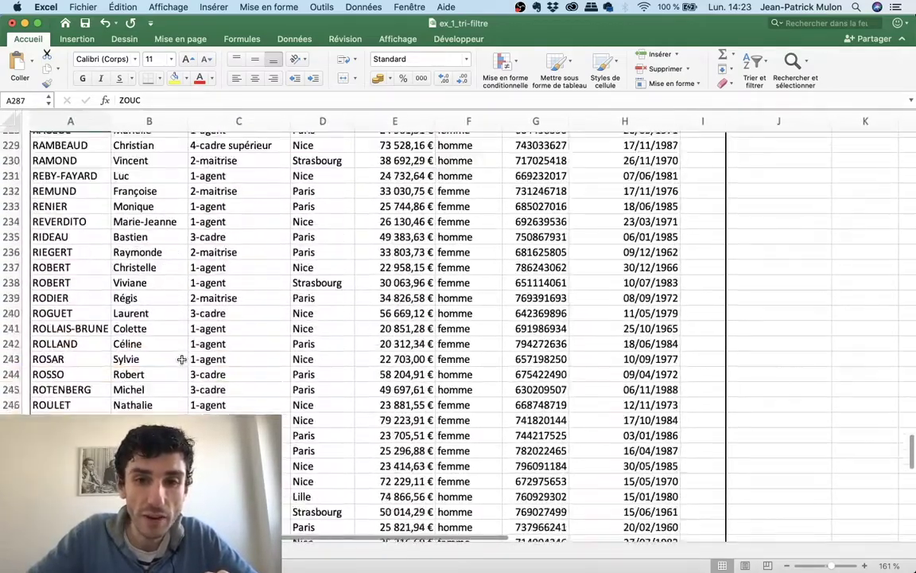
scroll(181, 358, up, 10)
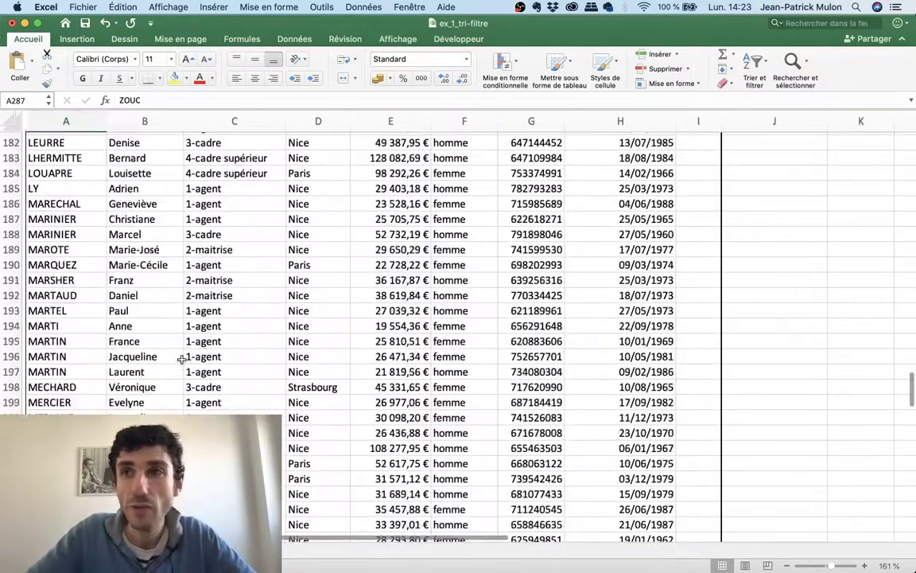
scroll(182, 358, up, 15)
scroll(181, 358, up, 15)
scroll(181, 358, up, 8)
scroll(182, 358, up, 11)
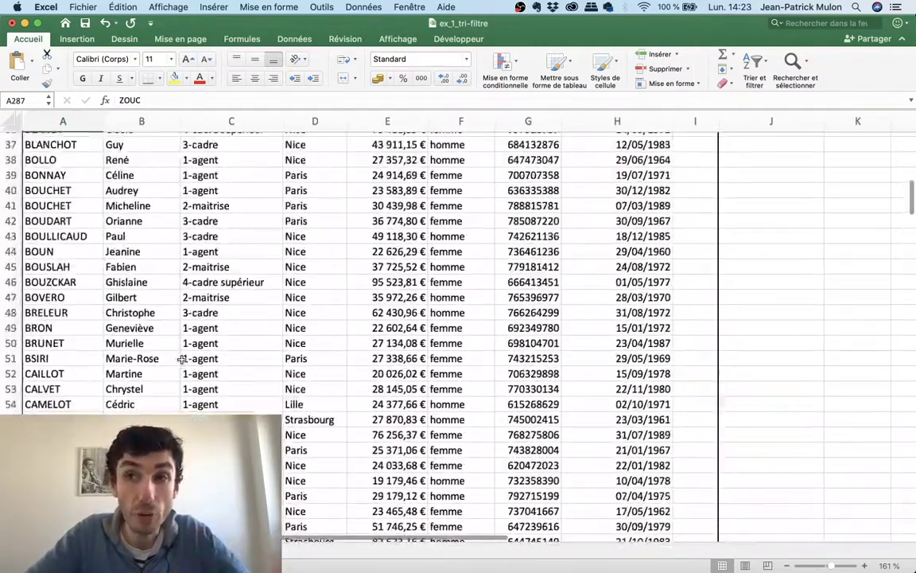
scroll(181, 358, up, 12)
scroll(181, 359, down, 1)
scroll(181, 355, down, 2)
scroll(181, 355, up, 8)
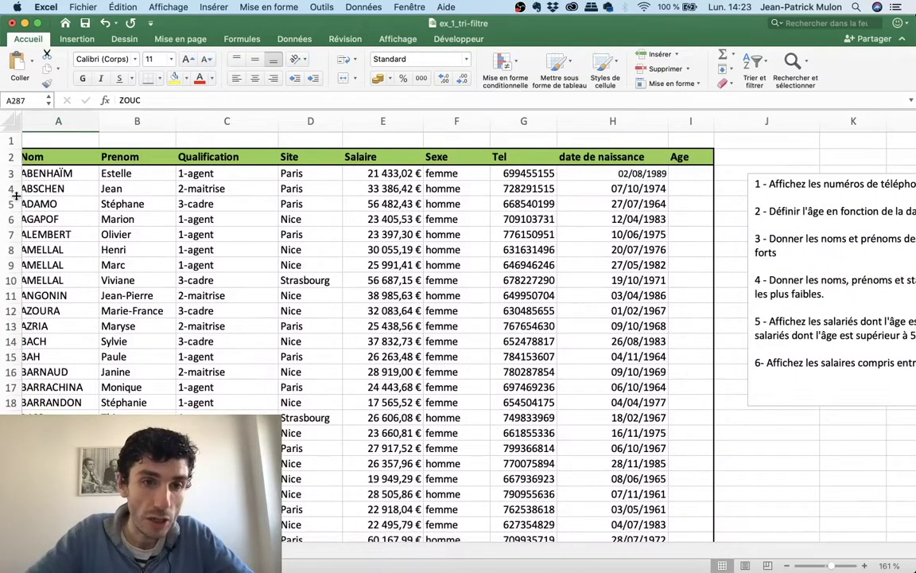
scroll(90, 243, down, 4)
scroll(90, 243, down, 20)
scroll(90, 243, down, 20)
scroll(90, 243, down, 20)
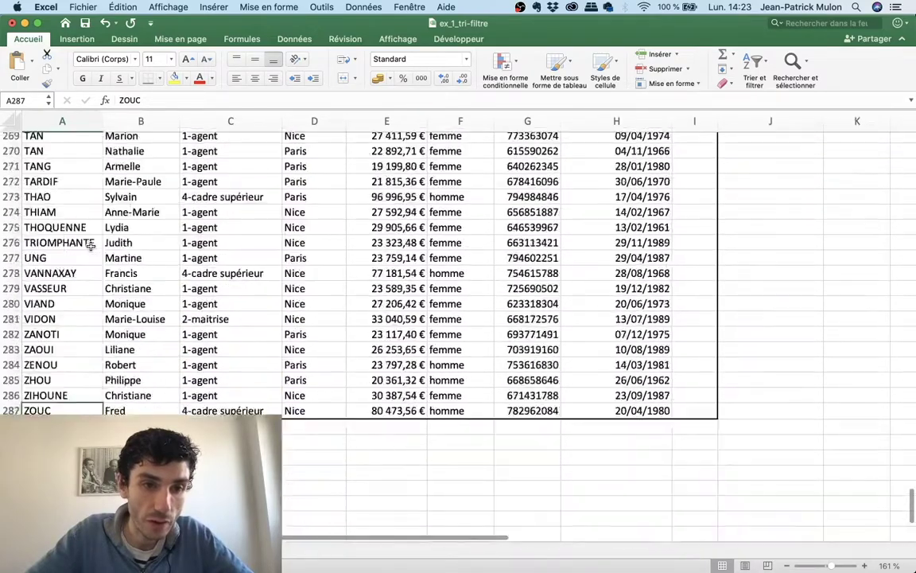
scroll(89, 245, down, 15)
scroll(90, 245, up, 12)
scroll(89, 244, up, 3)
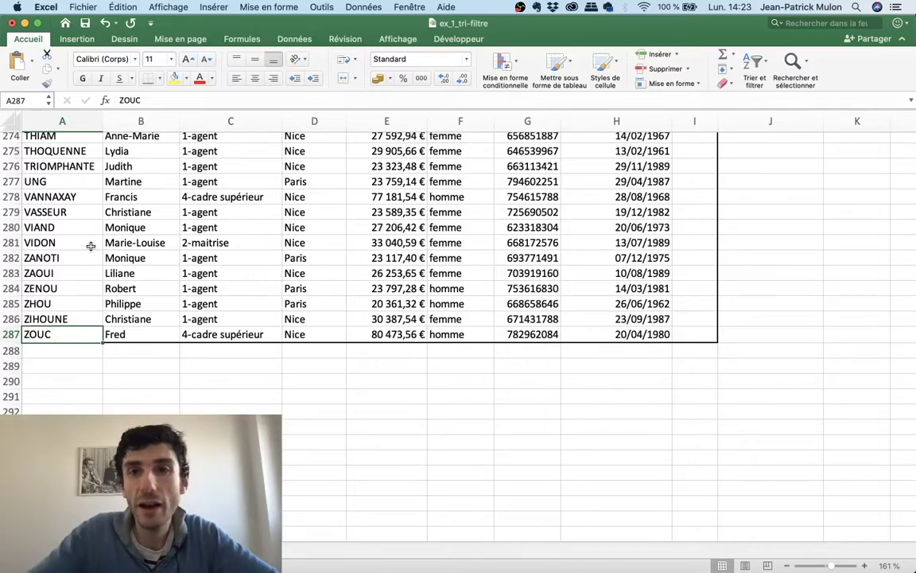
scroll(90, 246, up, 10)
scroll(90, 246, up, 8)
scroll(90, 246, up, 15)
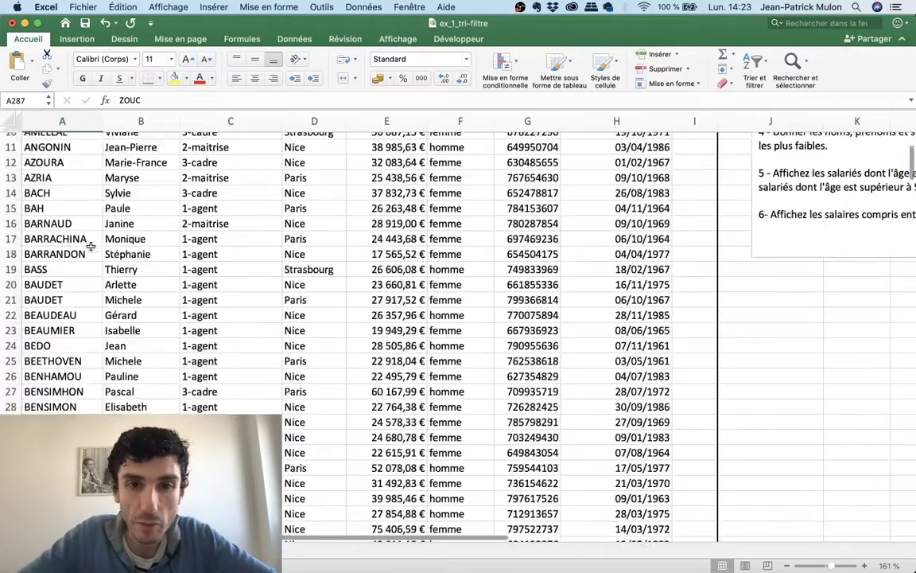
scroll(90, 246, up, 3)
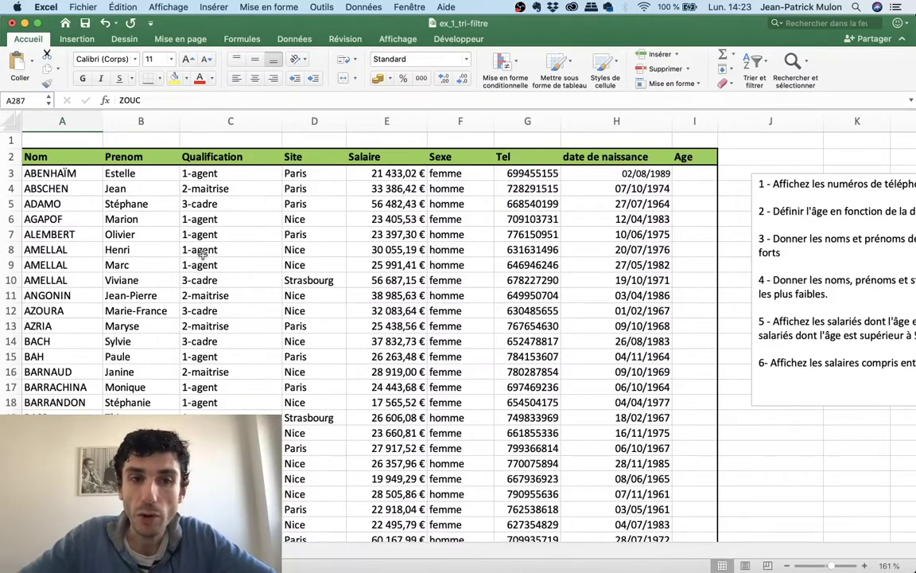
scroll(202, 253, up, 3)
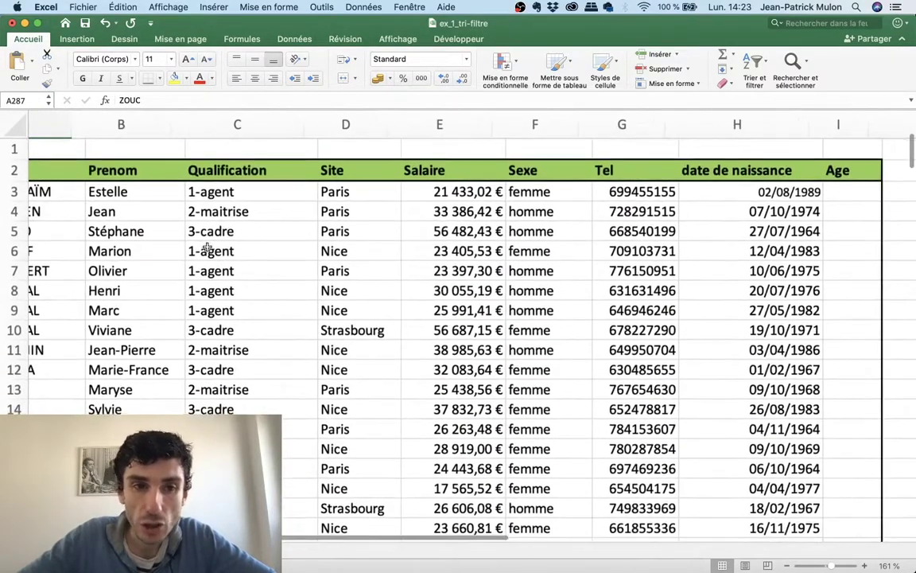
scroll(283, 291, up, 3)
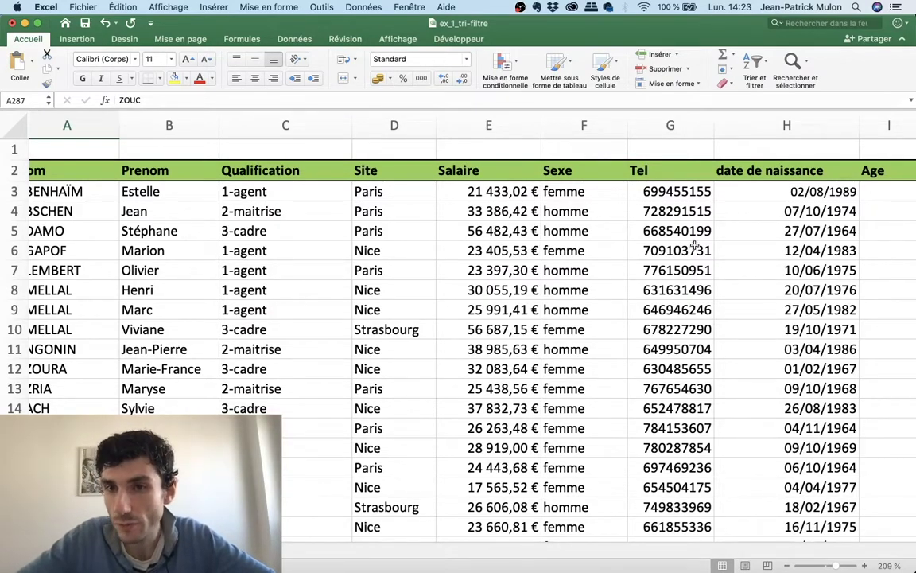
scroll(694, 247, right, 2)
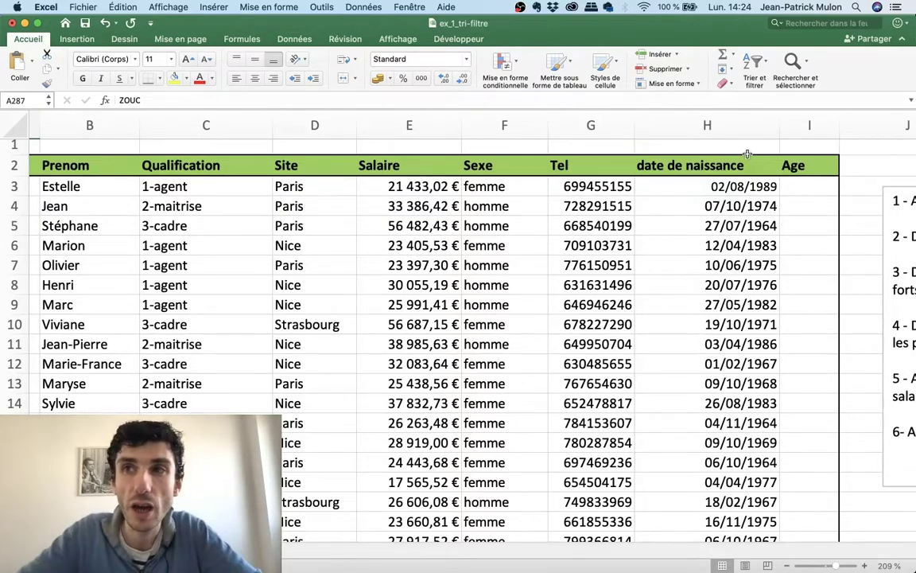
scroll(334, 212, left, 5)
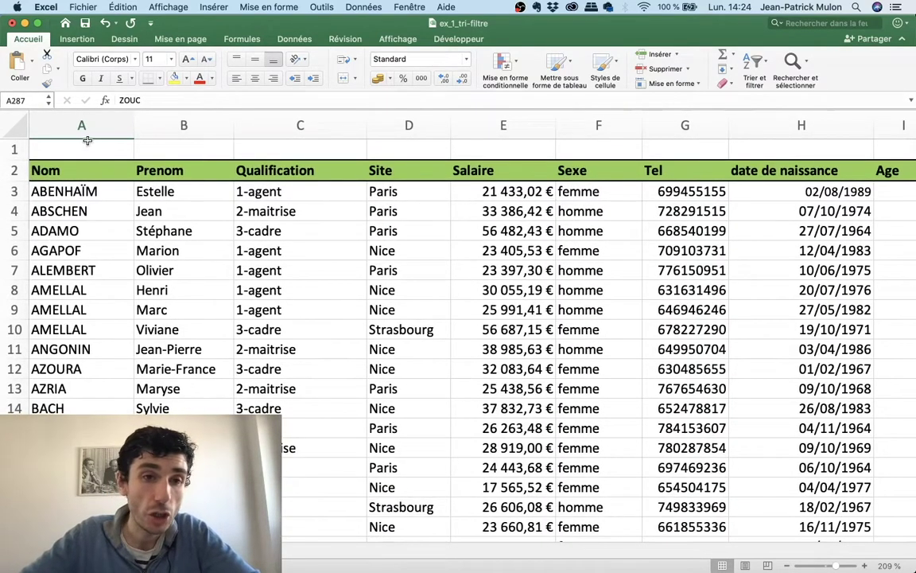
drag(82, 147, 896, 139)
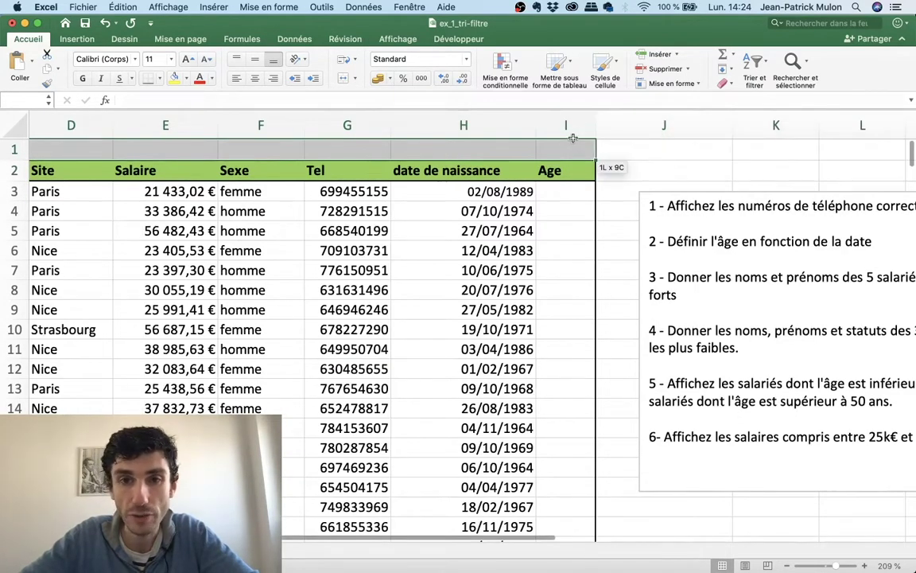
drag(897, 139, 577, 144)
click(340, 78)
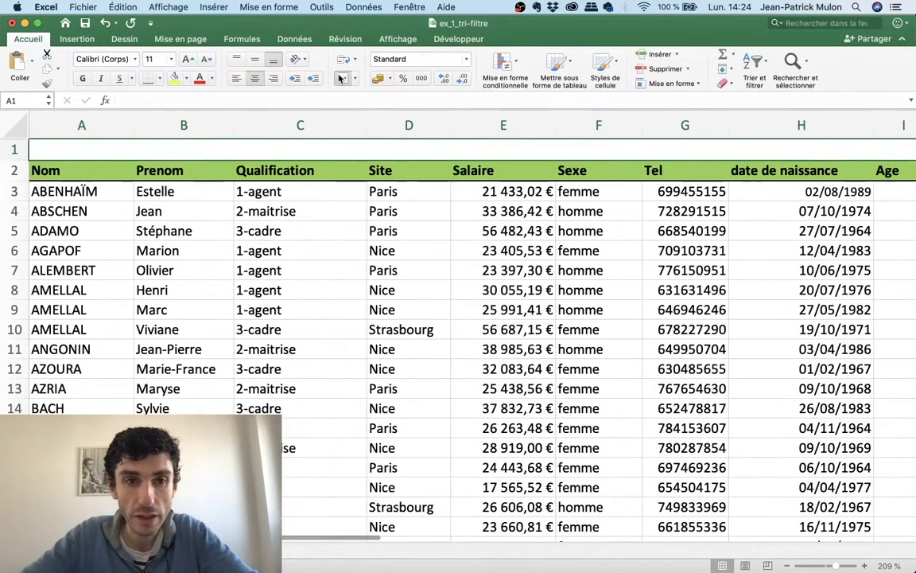
text(Collaborat)
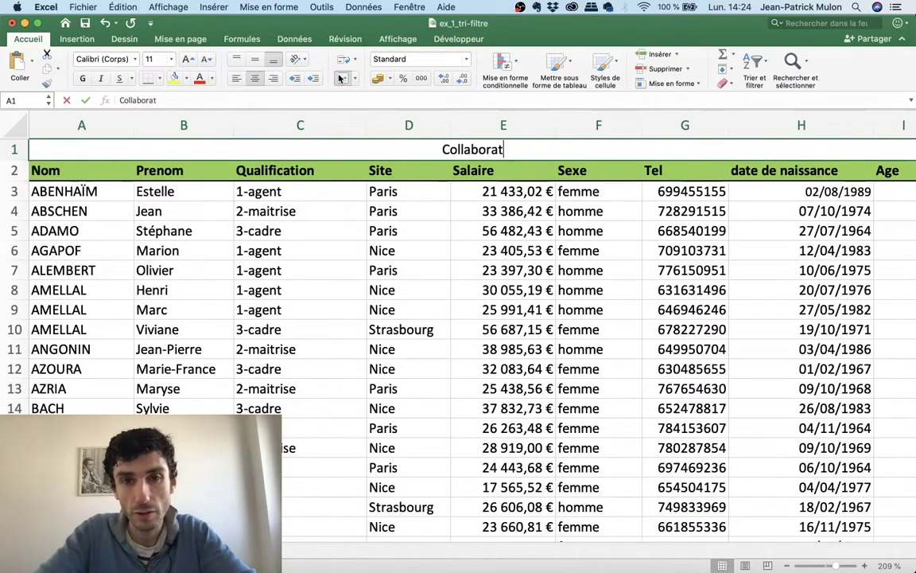
text(eur)
key(BackSpace)
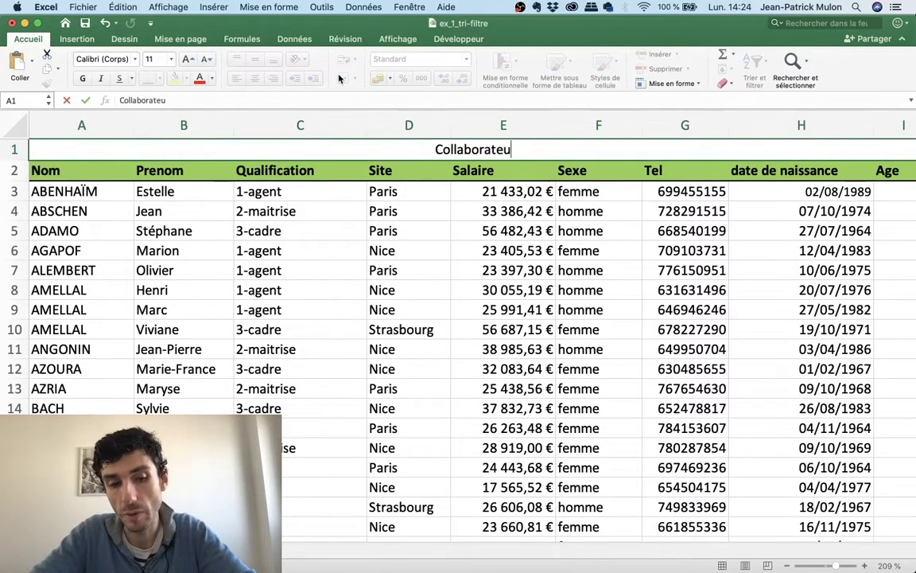
key(Return)
key(super+z)
key(super+z)
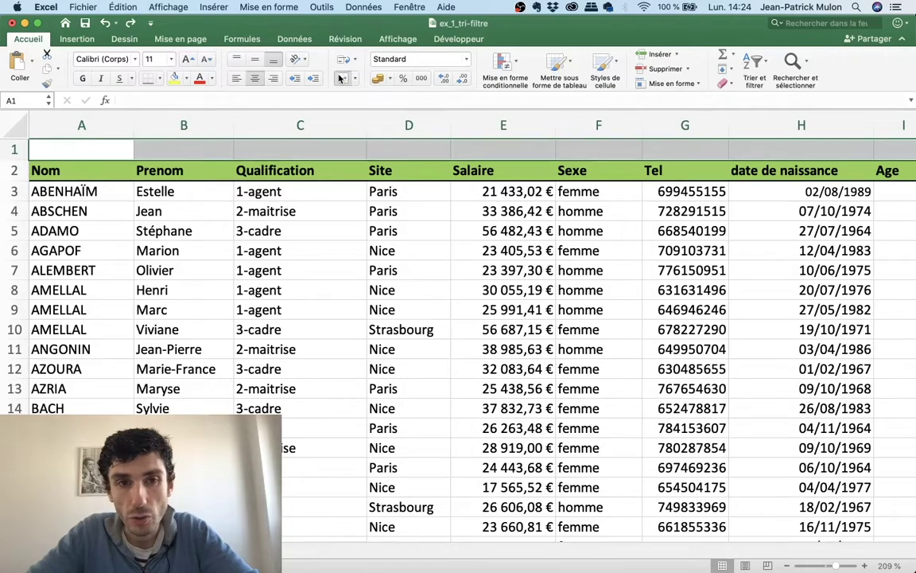
click(140, 250)
key(super+z)
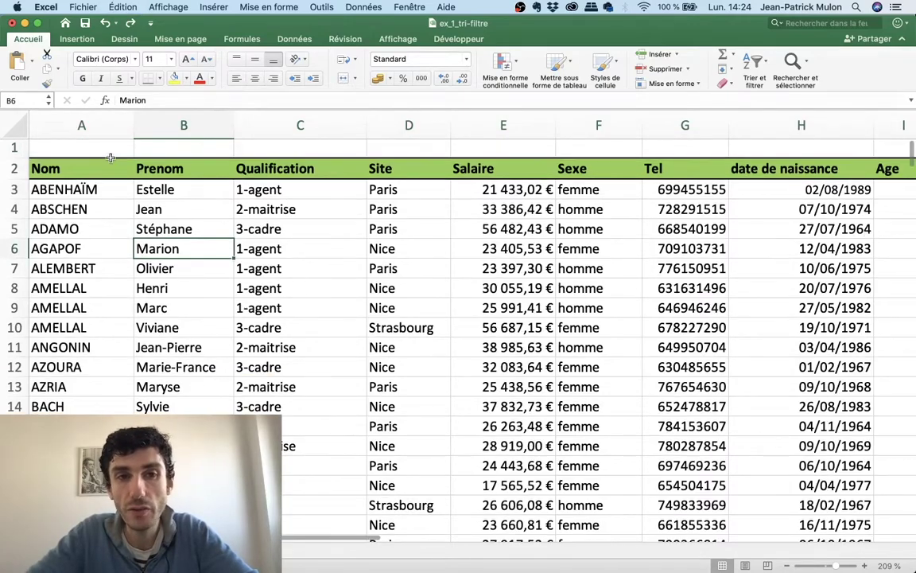
click(110, 155)
key(super+z)
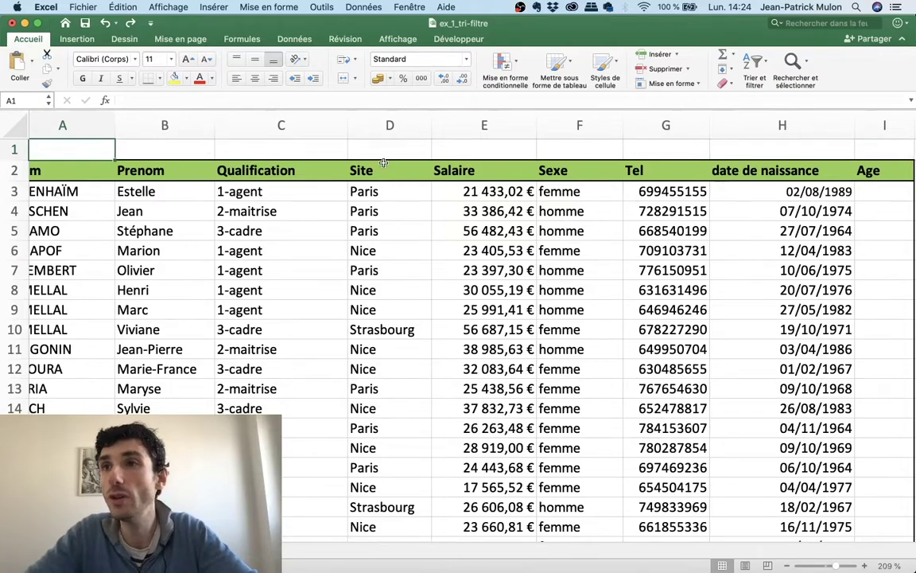
Scroll to the table's left edge and select cell A1 in the empty row 1.
scroll(129, 146, left, 1)
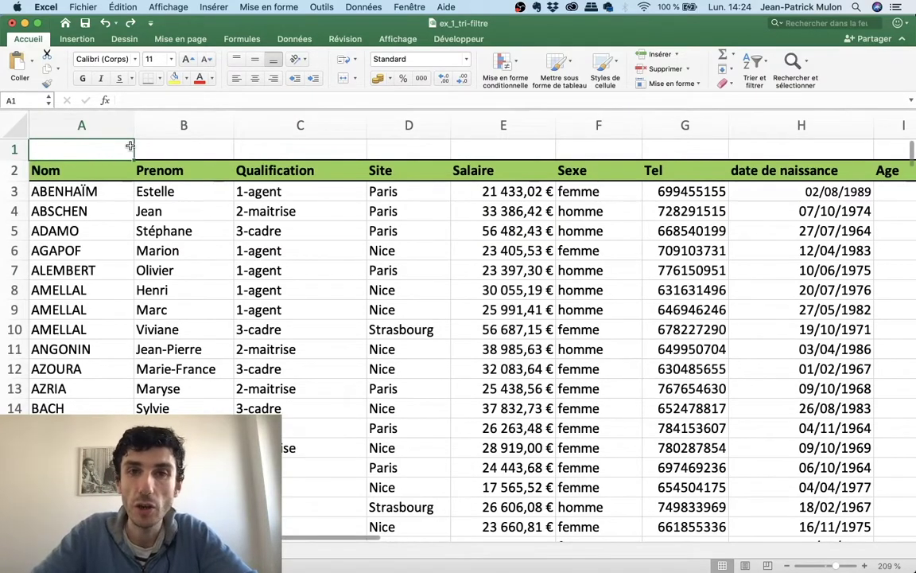
scroll(119, 151, right, 10)
scroll(69, 220, left, 10)
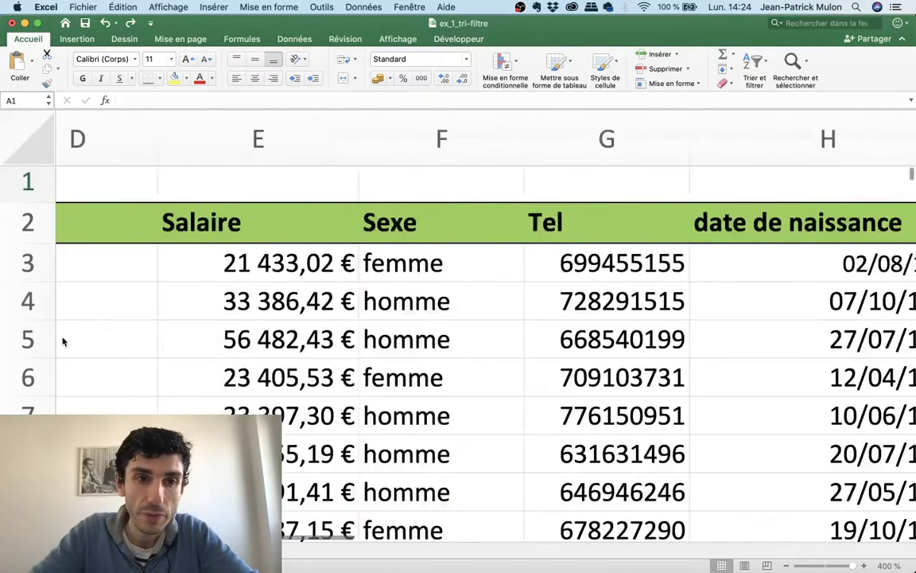
scroll(63, 342, left, 5)
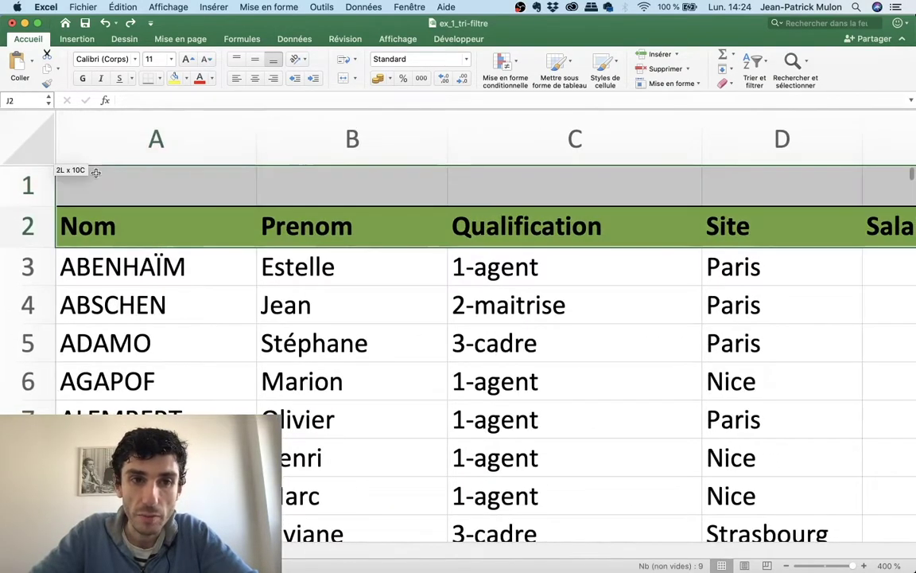
scroll(87, 172, right, 10)
click(96, 173)
scroll(96, 174, left, 10)
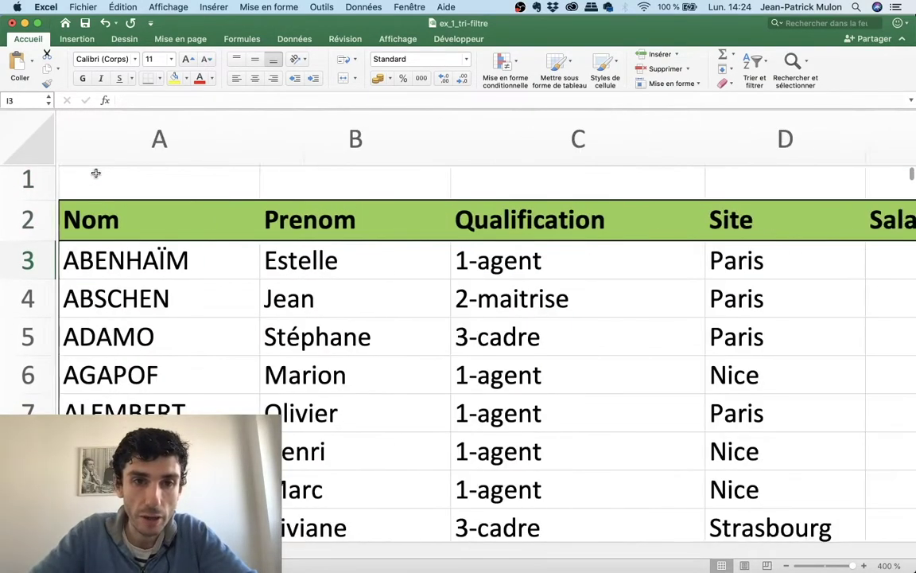
click(118, 183)
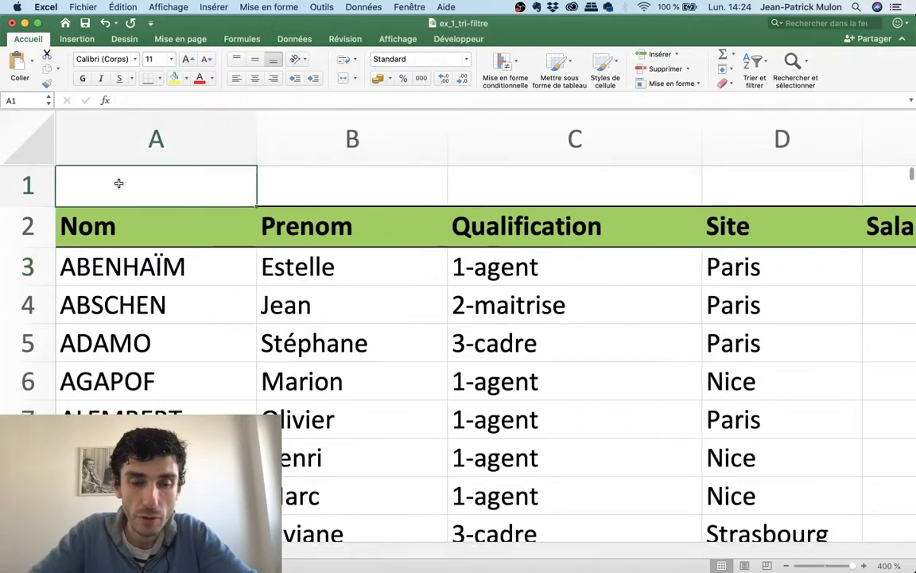
Move along row 1 and select A1 through I1 across the table.
key(Right)
key(Right)
key(Right)
key(Right)
key(Right)
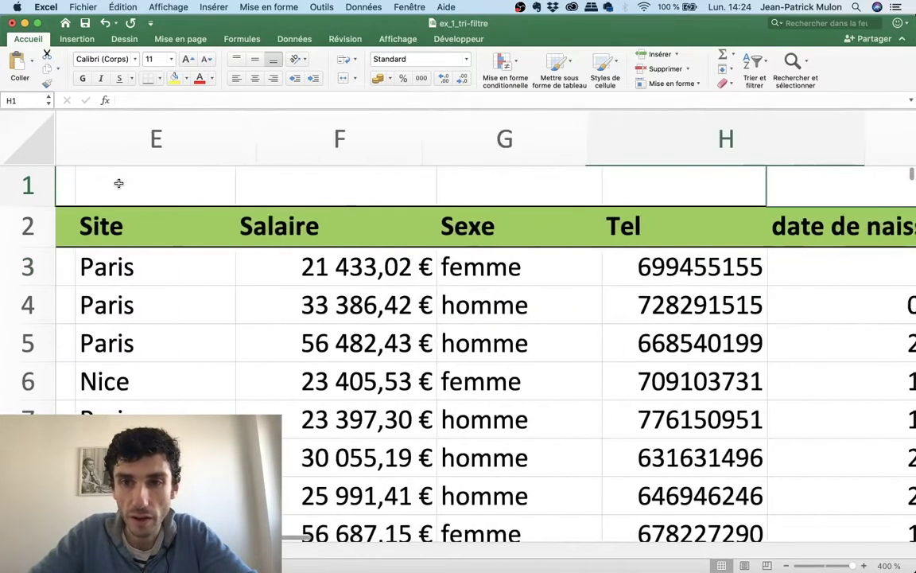
key(Right)
key(Left)
key(Left)
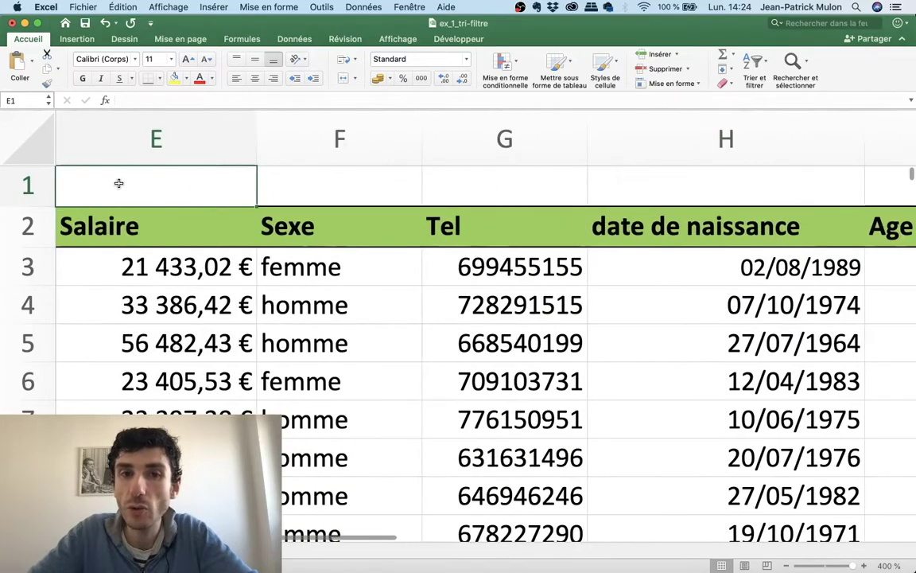
key(Left)
key(Left)
key(Left)
key(Right)
key(Right)
key(Right)
key(Right)
key(Right)
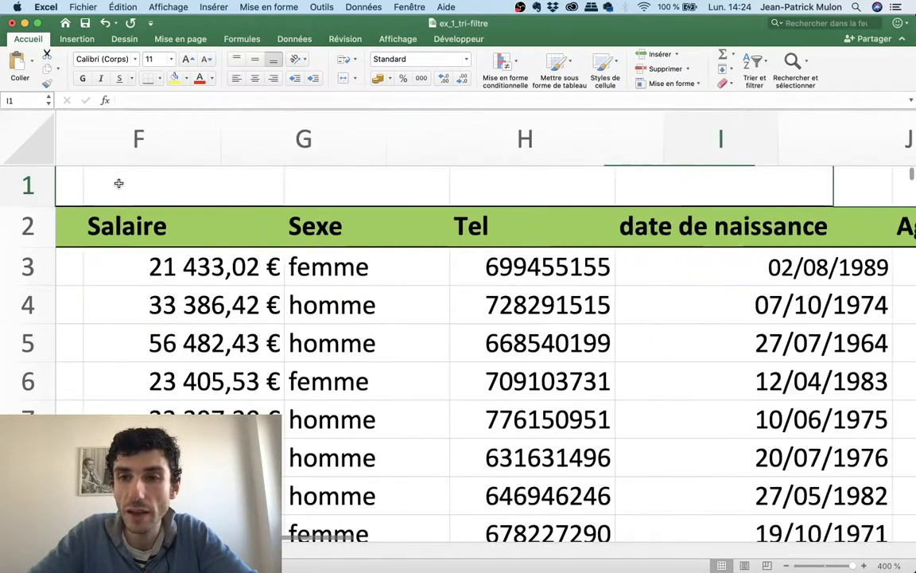
key(Right)
key(Left)
key(Left)
key(Left)
key(Left)
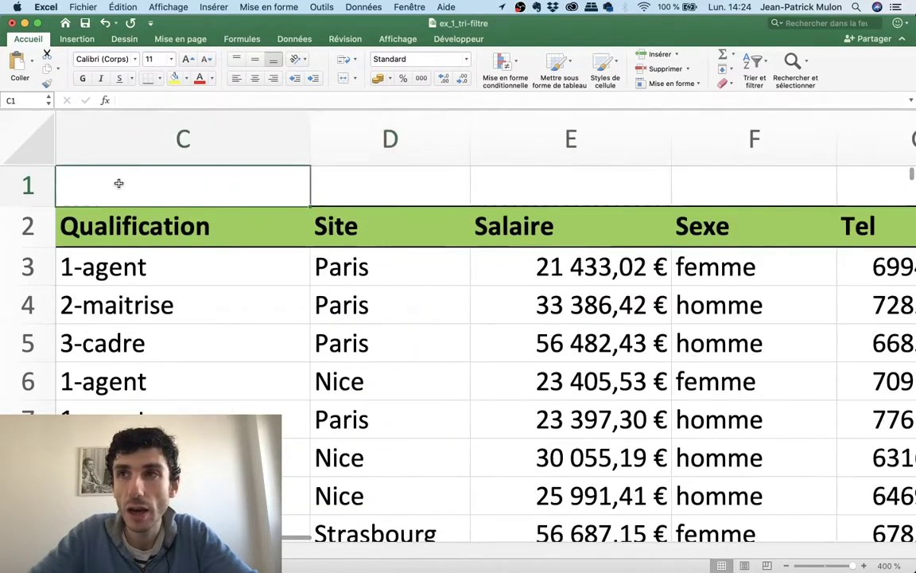
key(Left)
key(Left)
key(Right)
key(Right)
key(Right)
key(Right)
key(Right)
key(Right)
key(Right)
key(Right)
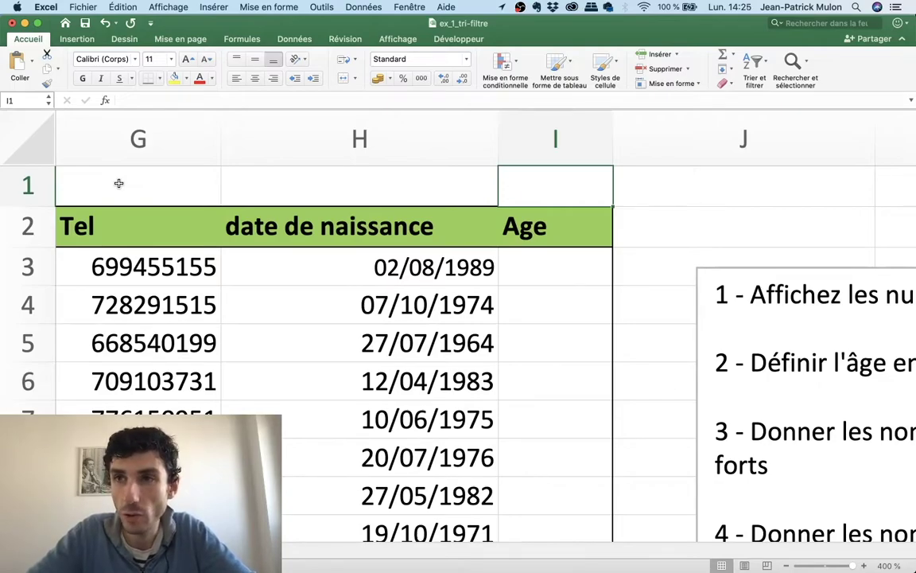
mouse_move(505, 191)
mouse_down()
mouse_move(1, 169)
mouse_move(36, 163)
mouse_up()
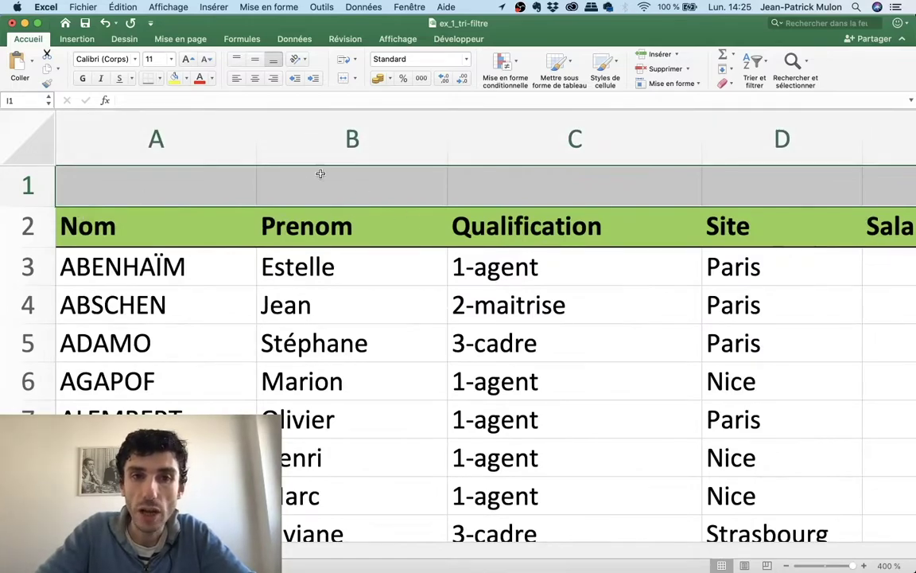
Merge and centre A1:I1 into one cell above the table.
click(343, 80)
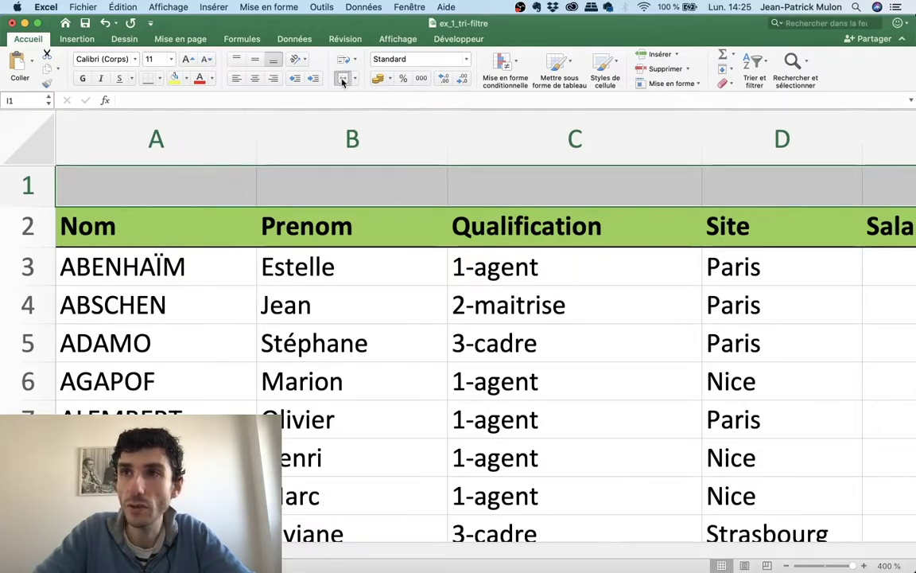
scroll(286, 187, left, 3)
scroll(283, 189, left, 10)
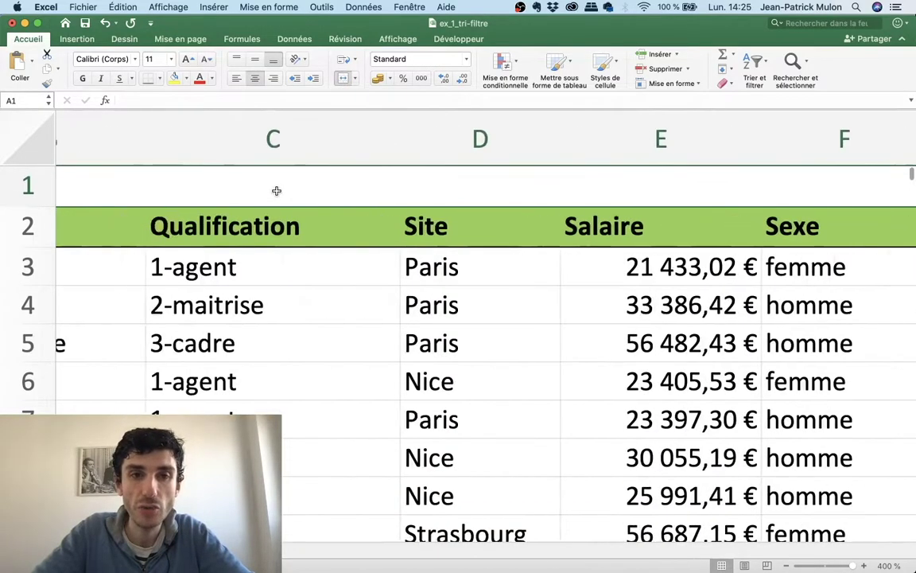
scroll(279, 189, left, 3)
scroll(254, 184, left, 2)
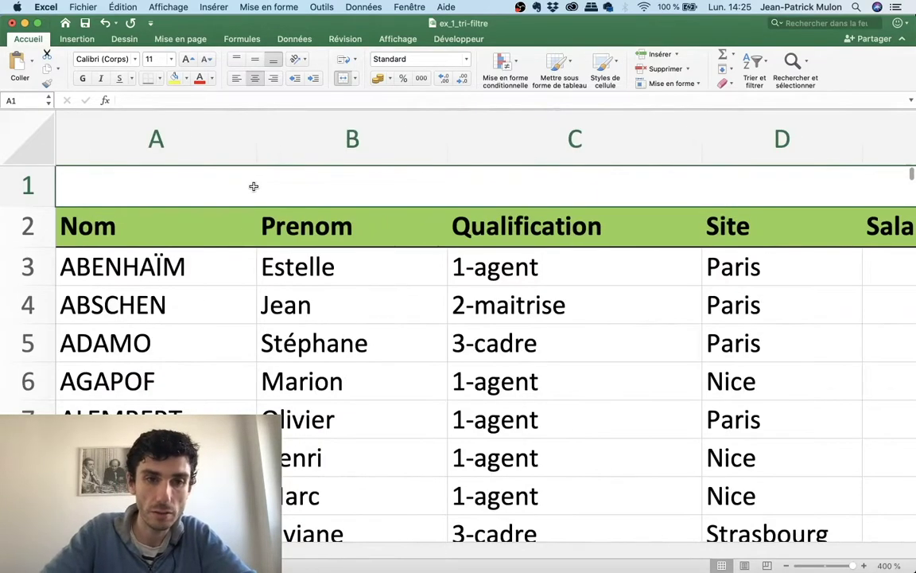
Enter the title 'Collaborateur de la société Hélix' in A1 and make it bold.
text(Collabor)
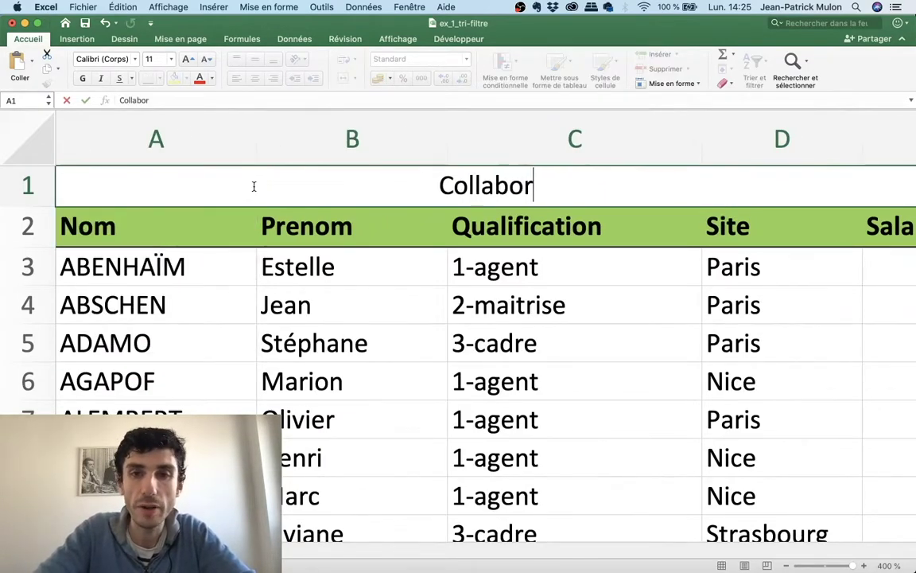
text(ateur )
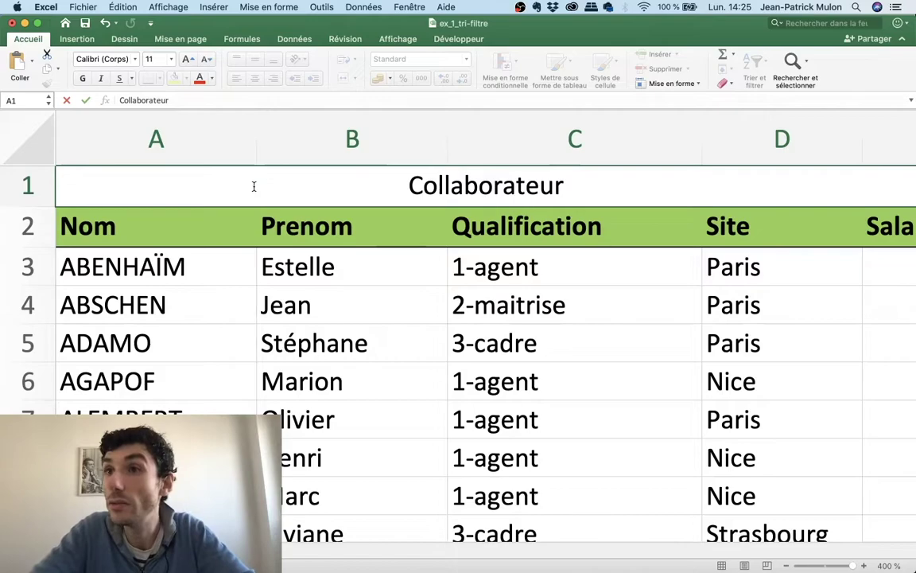
text(GH)
key(BackSpace)
key(BackSpace)
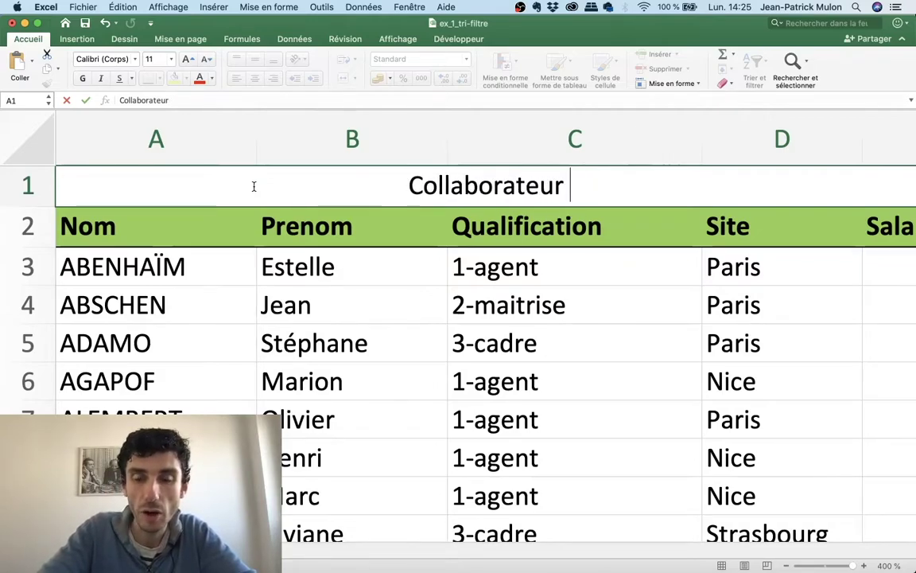
text(de la x)
key(BackSpace)
text(qo)
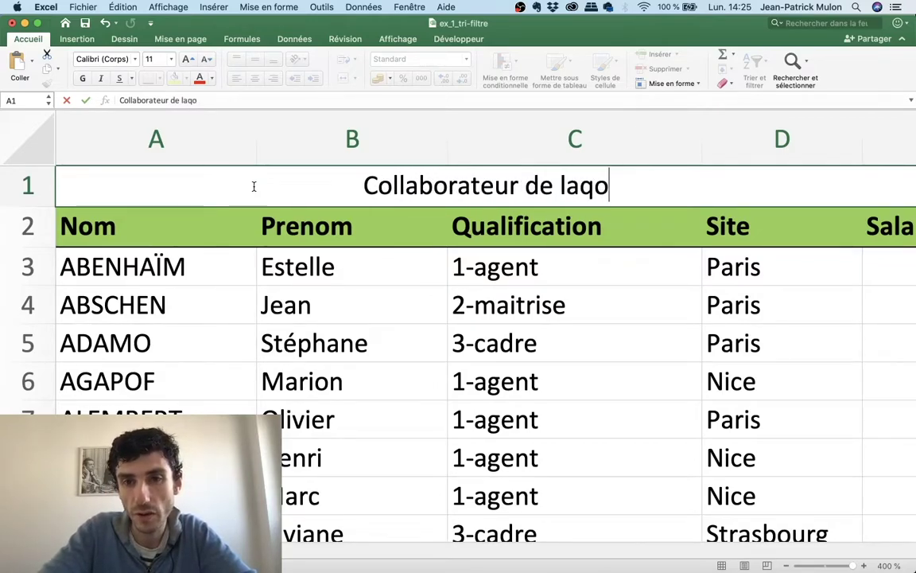
key(BackSpace)
key(BackSpace)
text(société)
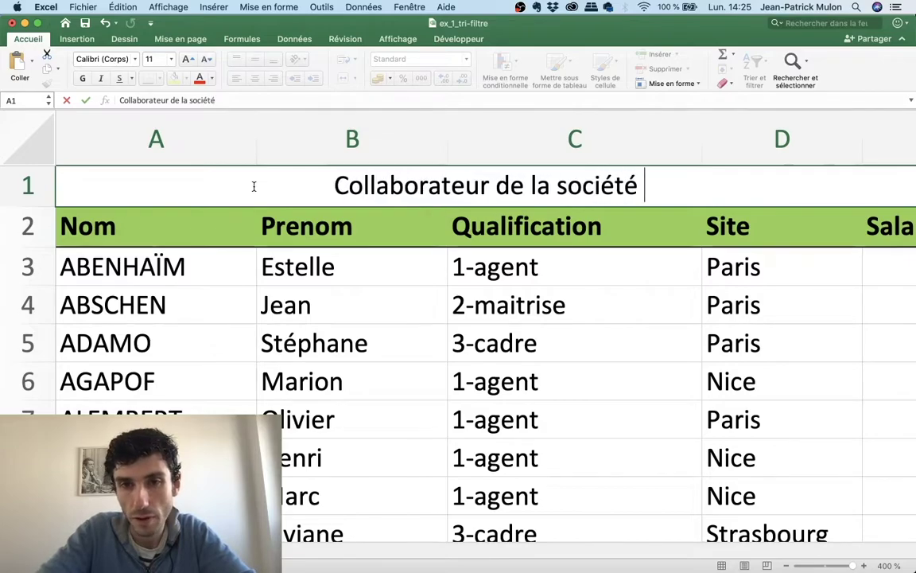
text( Hélx)
key(BackSpace)
text(ix)
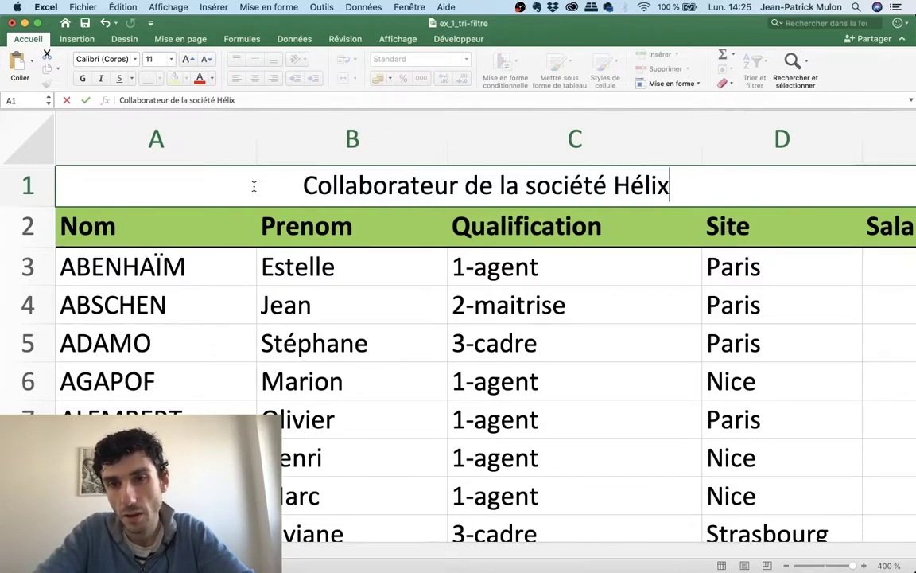
key(Return)
click(254, 187)
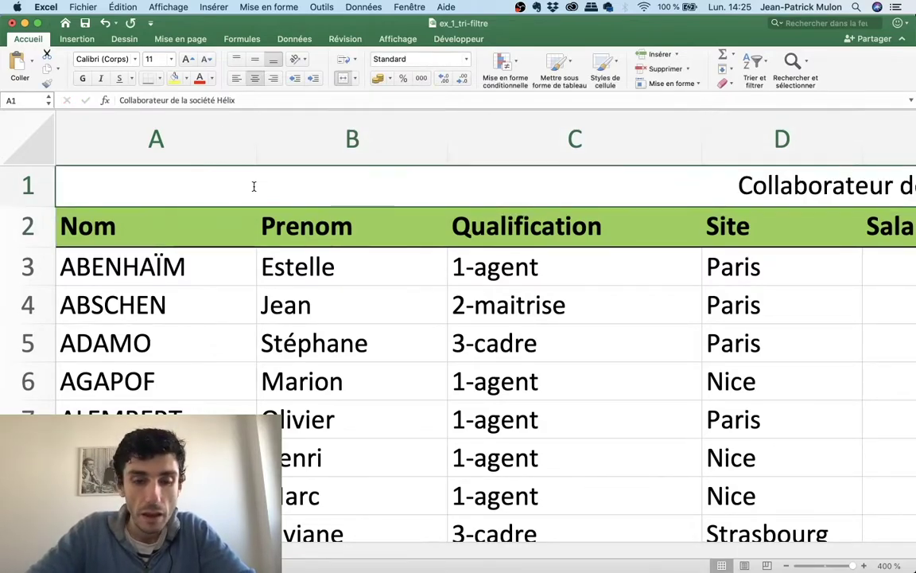
key(super+b)
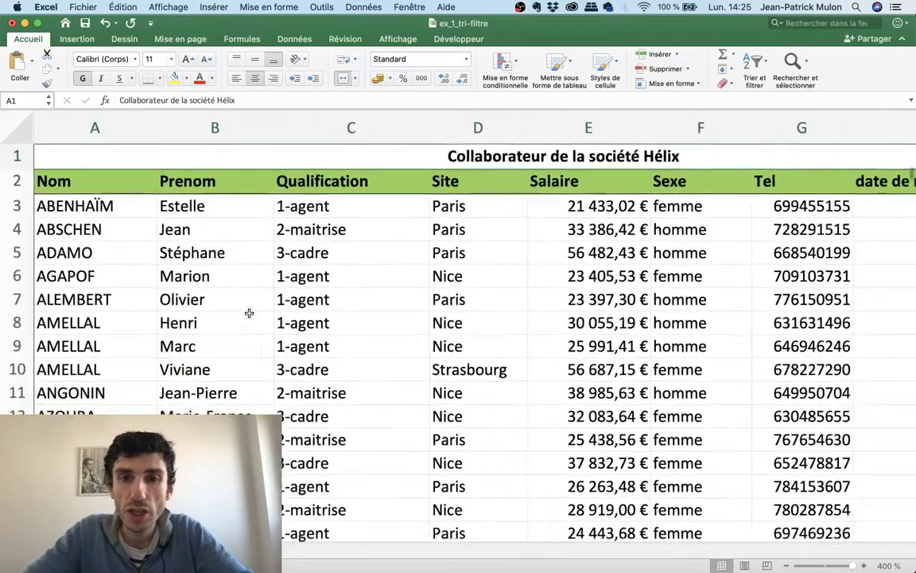
scroll(249, 313, down, 5)
scroll(249, 313, down, 2)
scroll(251, 290, down, 5)
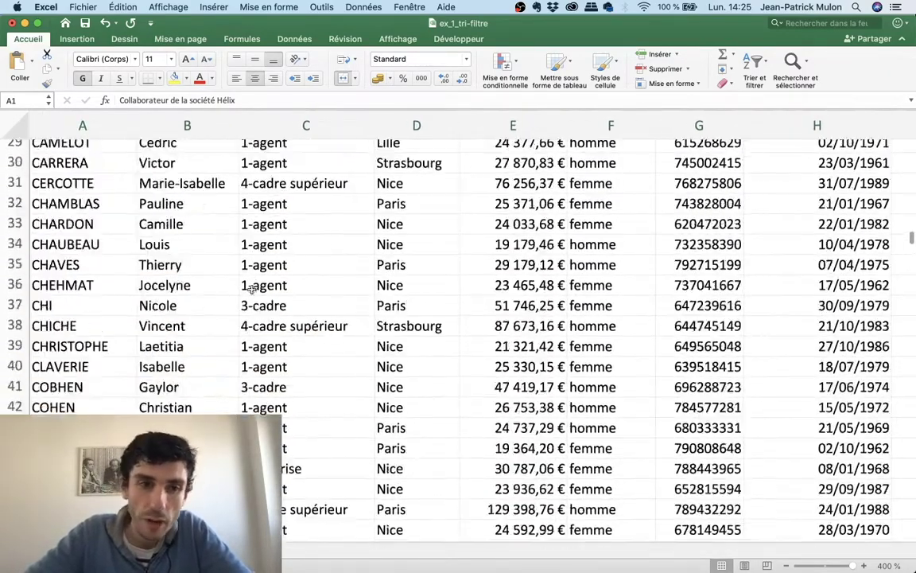
scroll(252, 290, down, 3)
scroll(251, 290, up, 5)
scroll(251, 290, up, 4)
scroll(251, 290, up, 5)
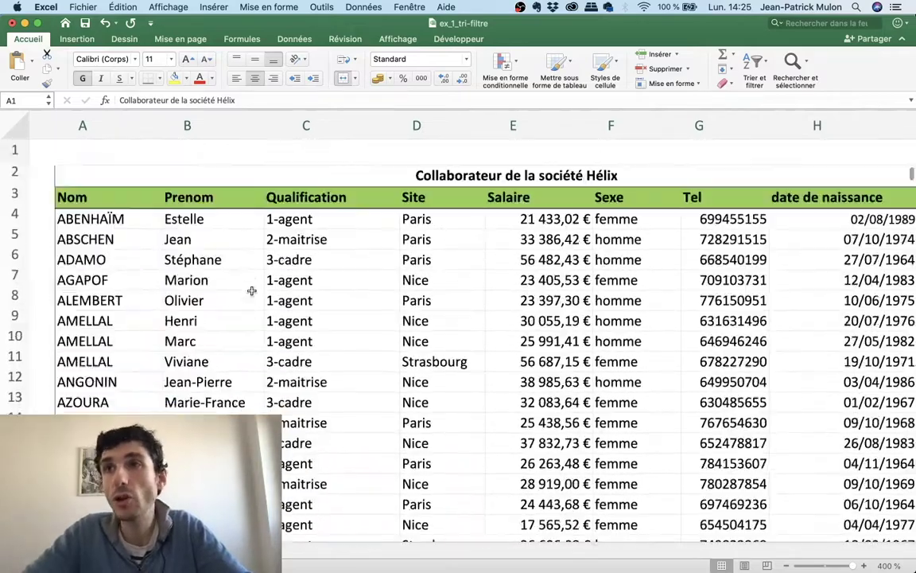
scroll(252, 292, down, 1)
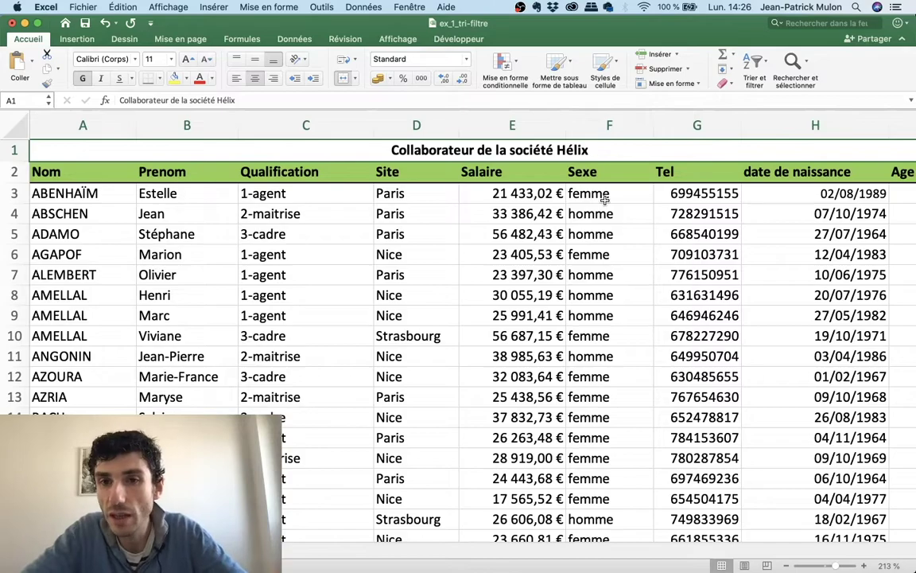
scroll(792, 246, right, 2)
scroll(793, 245, down, 1)
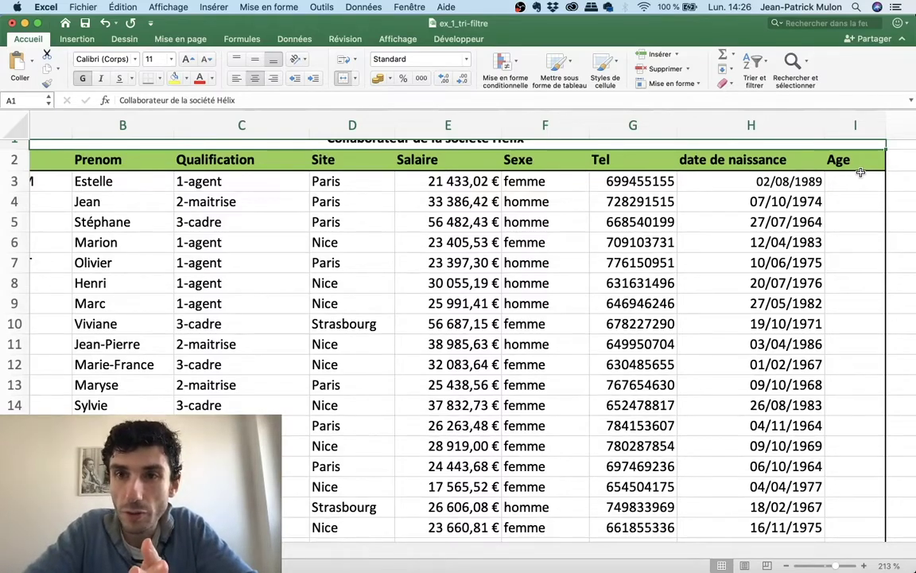
Select the employee table block starting from the header row.
click(855, 156)
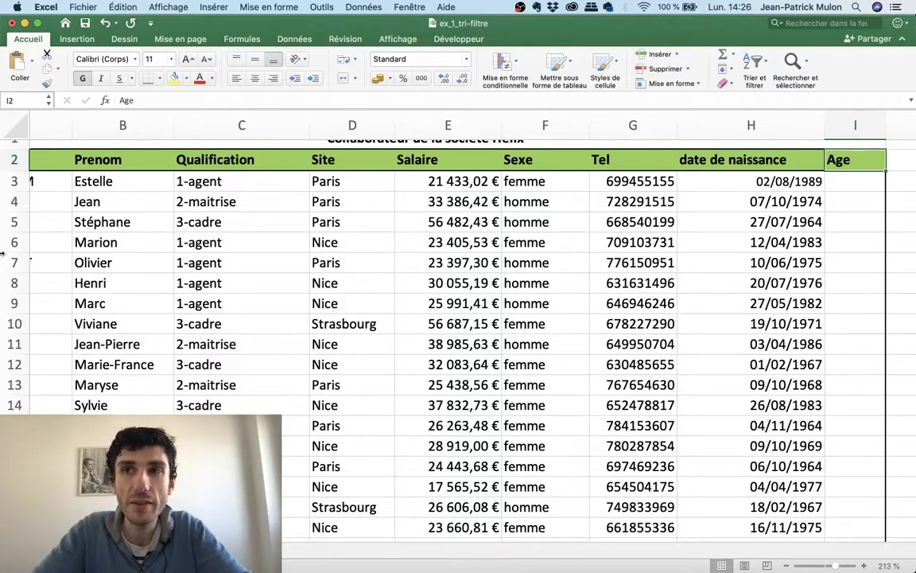
scroll(38, 242, left, 3)
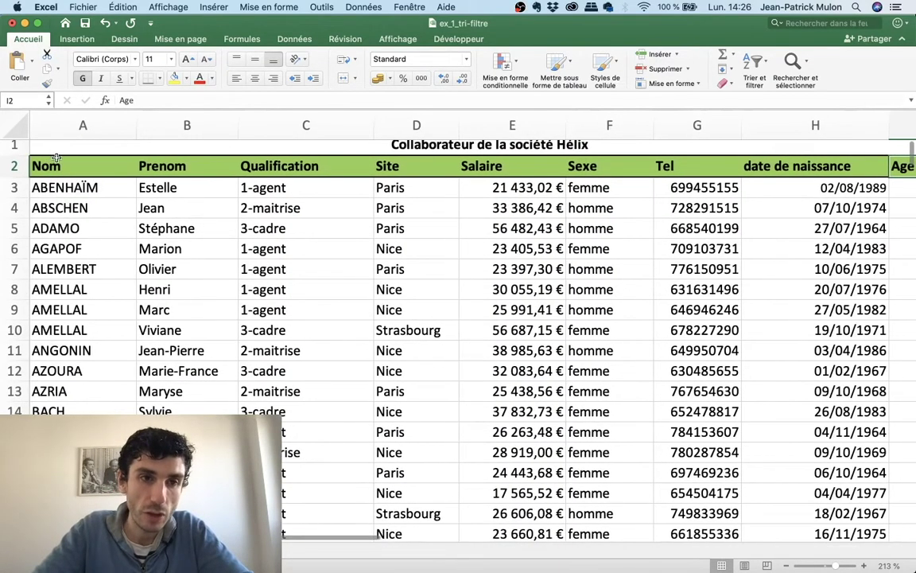
mouse_move(58, 166)
mouse_down()
mouse_move(324, 393)
mouse_move(653, 506)
mouse_move(889, 506)
mouse_move(773, 405)
mouse_move(375, 400)
mouse_up()
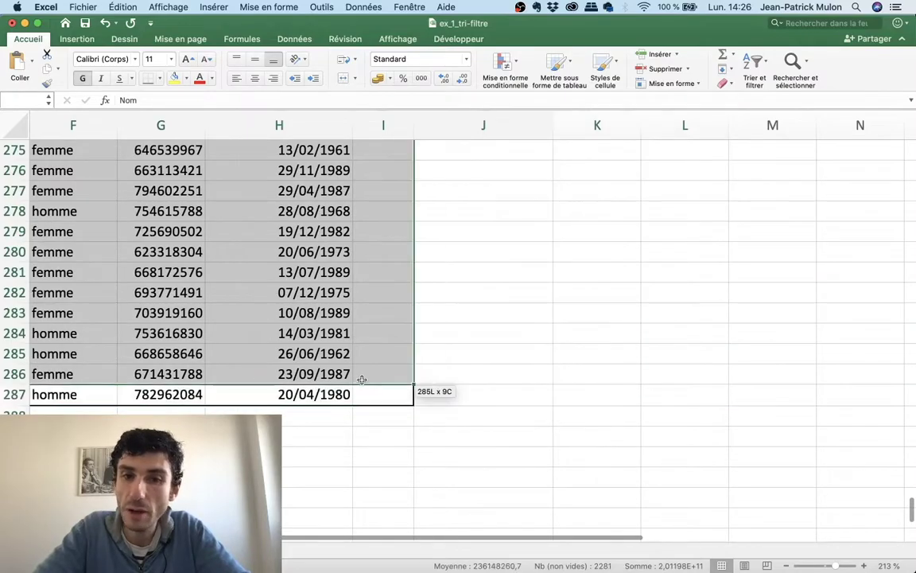
Select only the Site column cells D2:D9, then part of the Sexe column.
scroll(374, 400, left, 2)
scroll(375, 400, up, 5)
scroll(374, 400, up, 10)
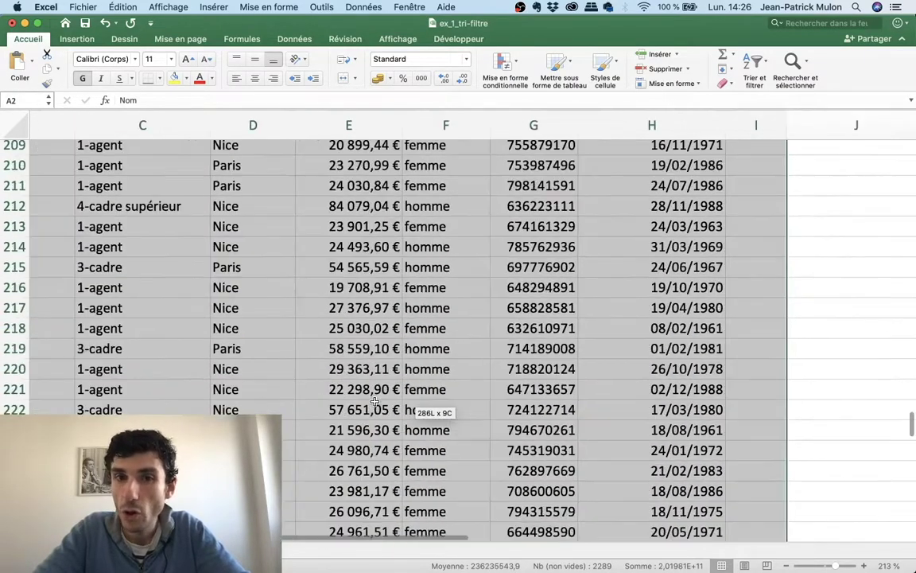
scroll(375, 400, up, 10)
scroll(375, 400, up, 15)
scroll(374, 400, up, 15)
scroll(375, 400, up, 5)
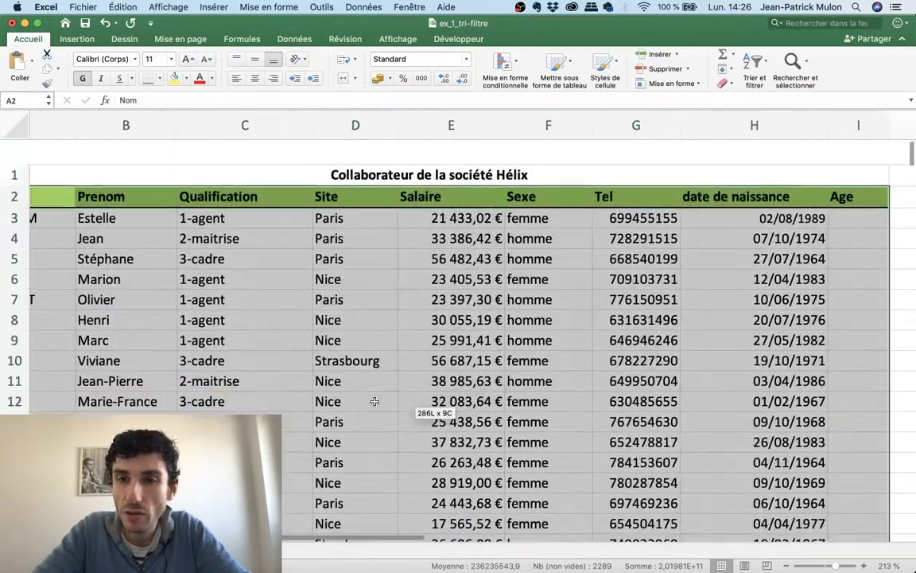
scroll(375, 400, up, 1)
click(374, 400)
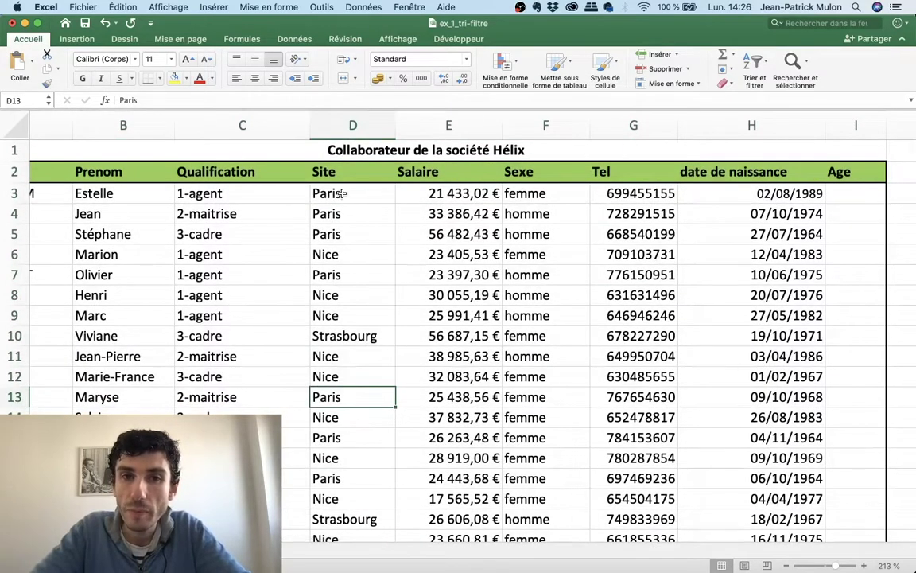
drag(342, 171, 350, 315)
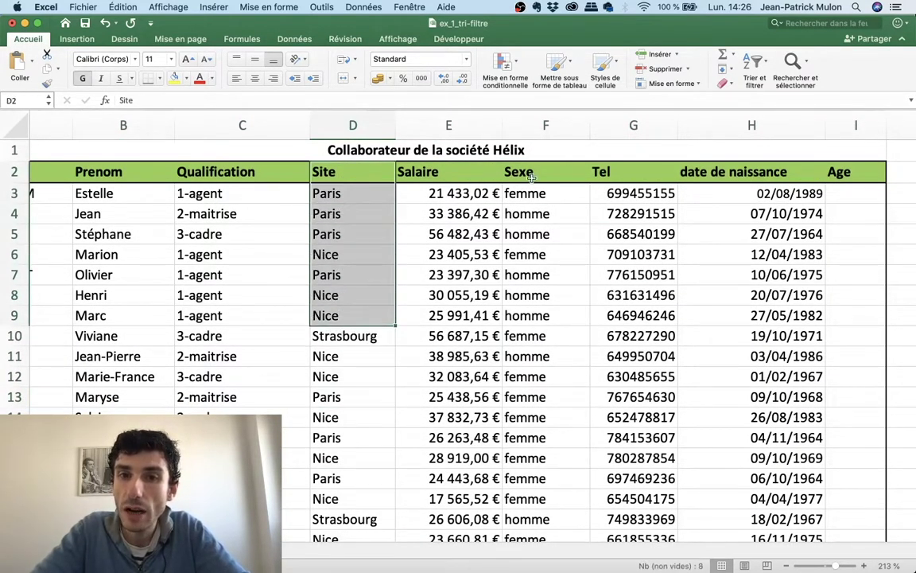
mouse_move(531, 178)
mouse_down()
mouse_move(652, 512)
mouse_move(552, 474)
mouse_up()
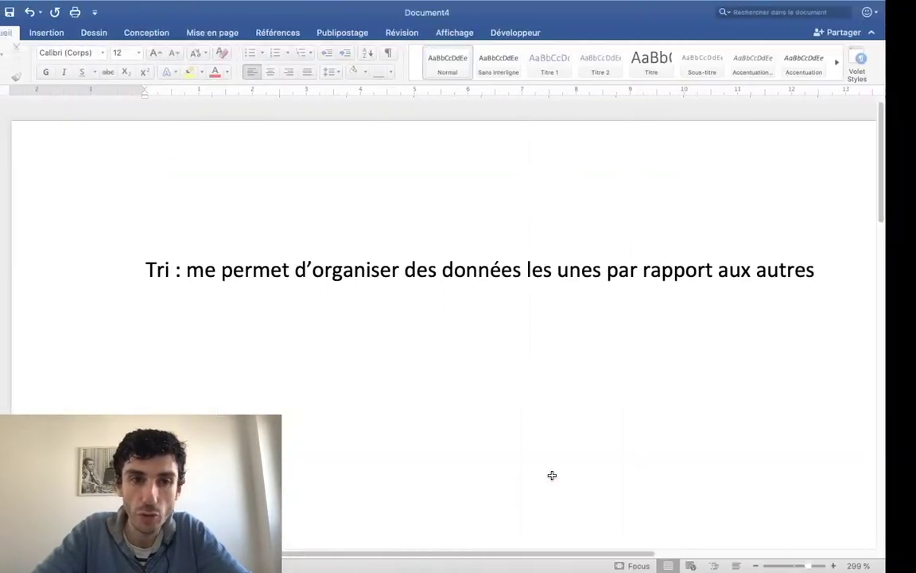
Add a second line noting that sorting requires selecting the whole base.
key(Return)
text(Lo)
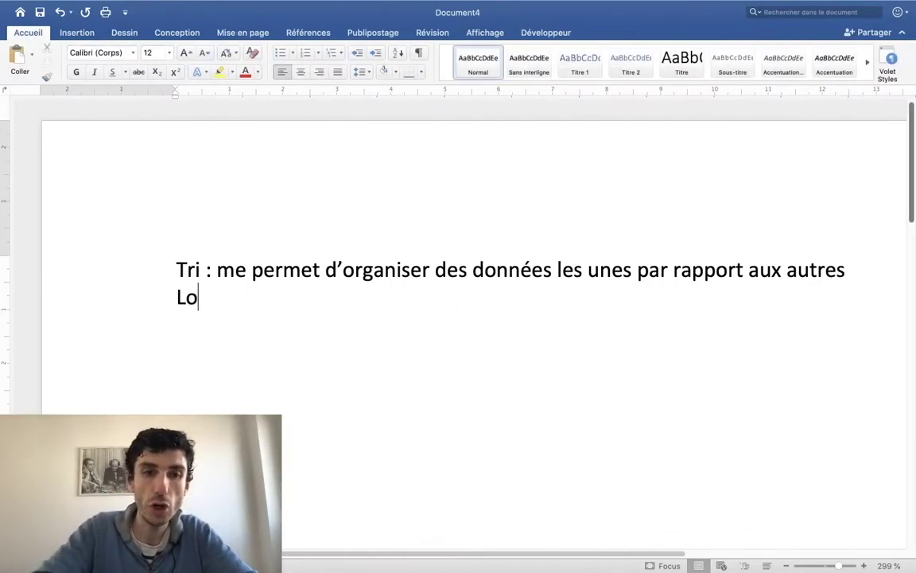
text(rsque je tr)
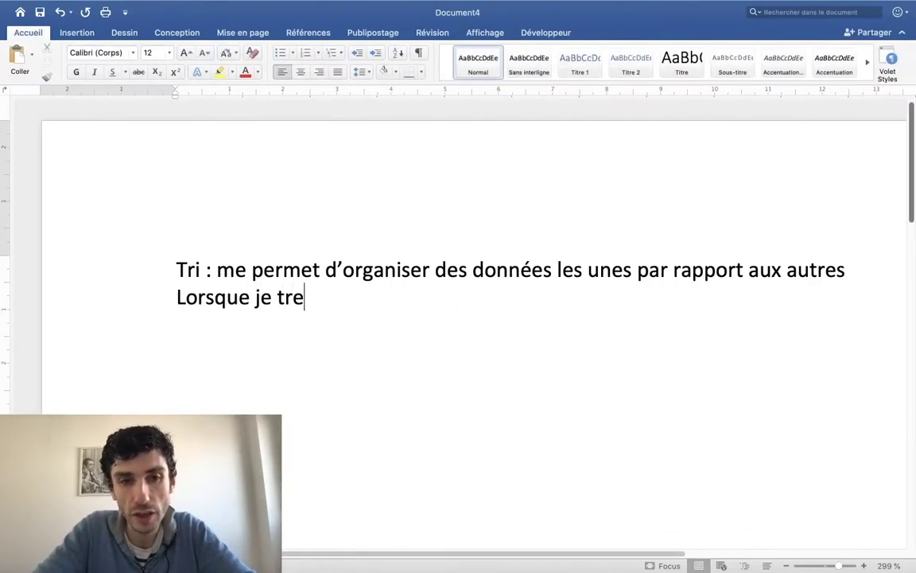
key(BackSpace)
text(i un)
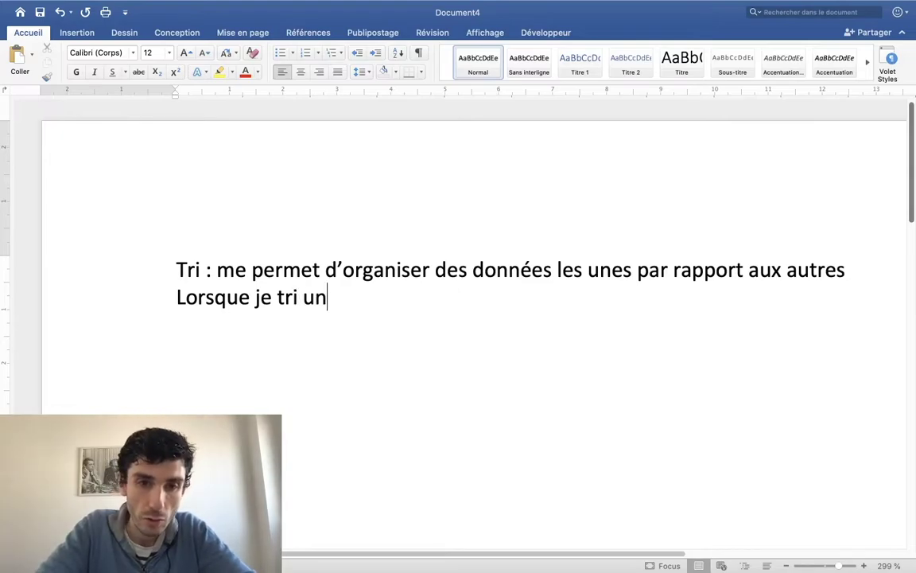
text(e bas)
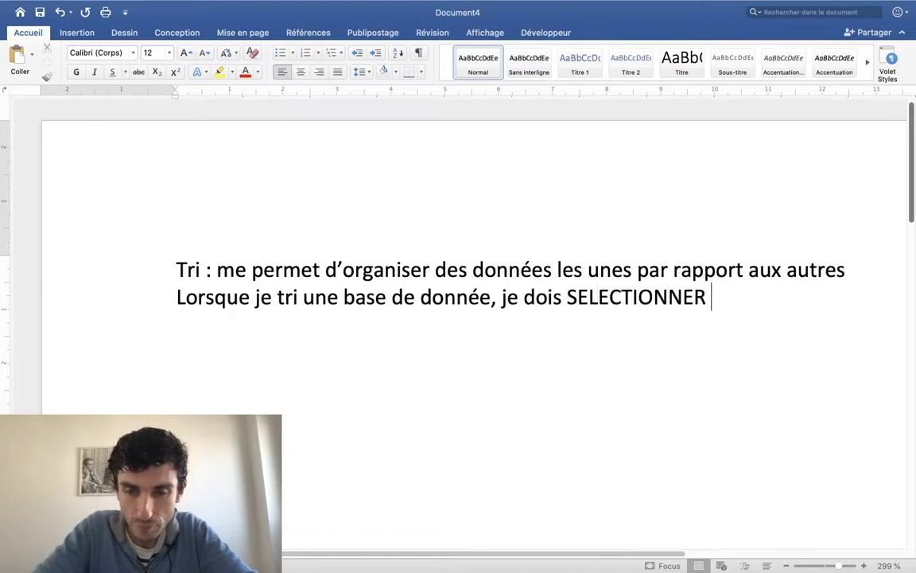
text(TOUTE LA BASE !)
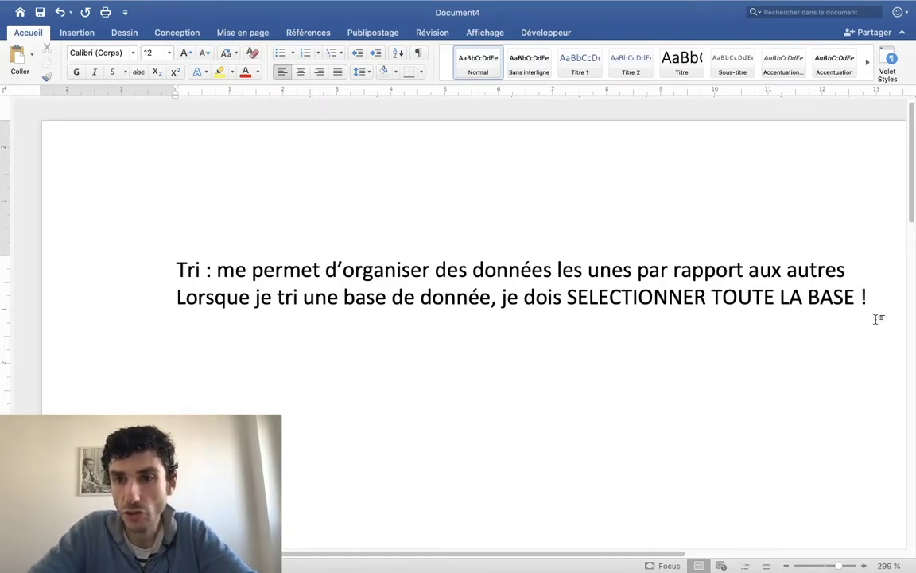
Make that second line dark red and bold, then go back to Excel.
drag(875, 297, 147, 319)
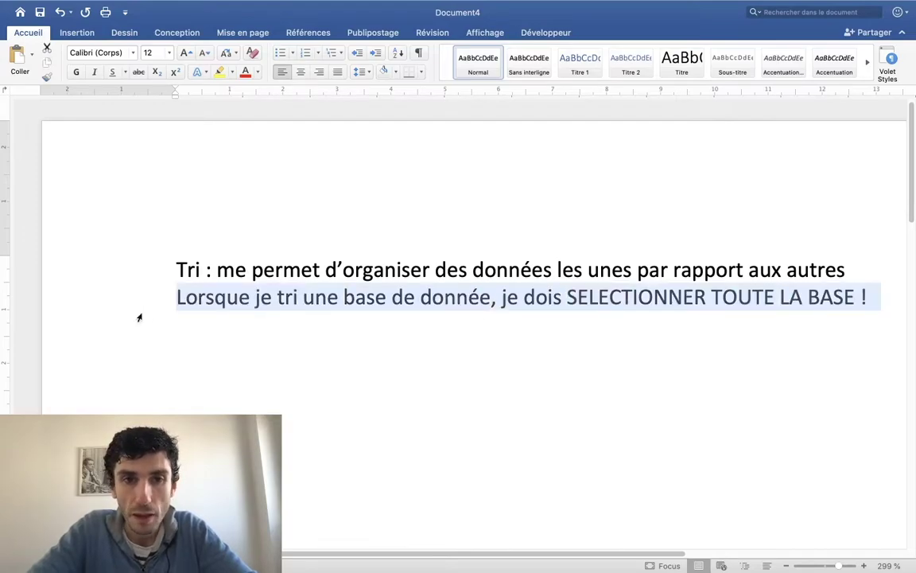
click(258, 72)
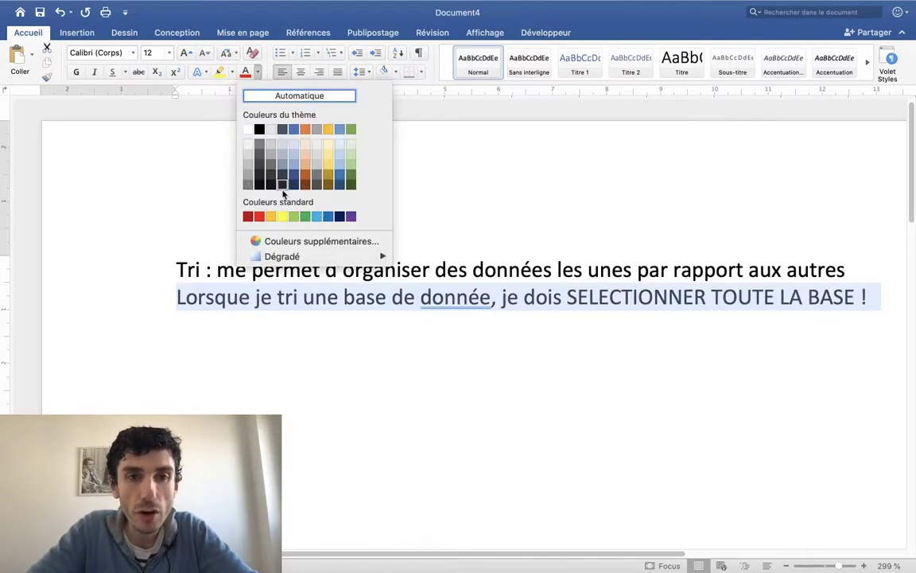
click(247, 216)
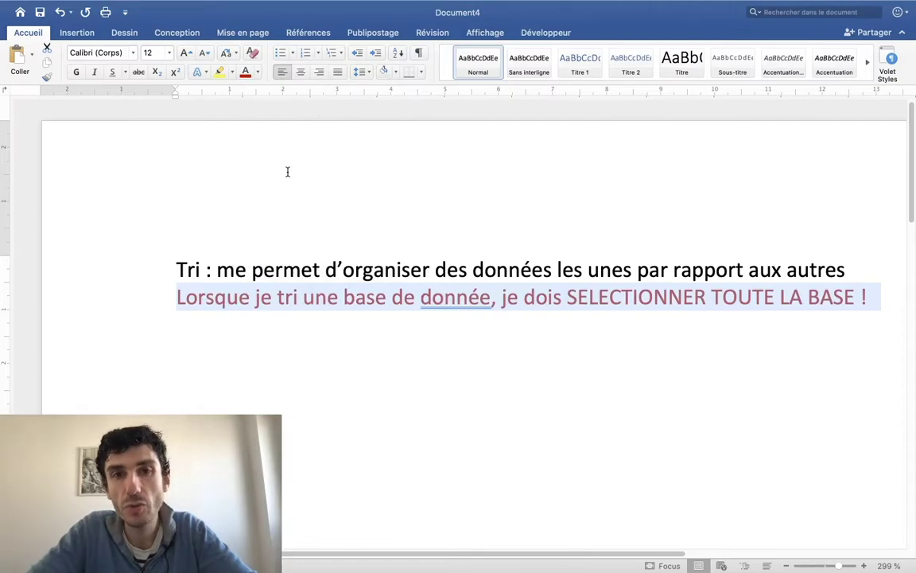
key(super+b)
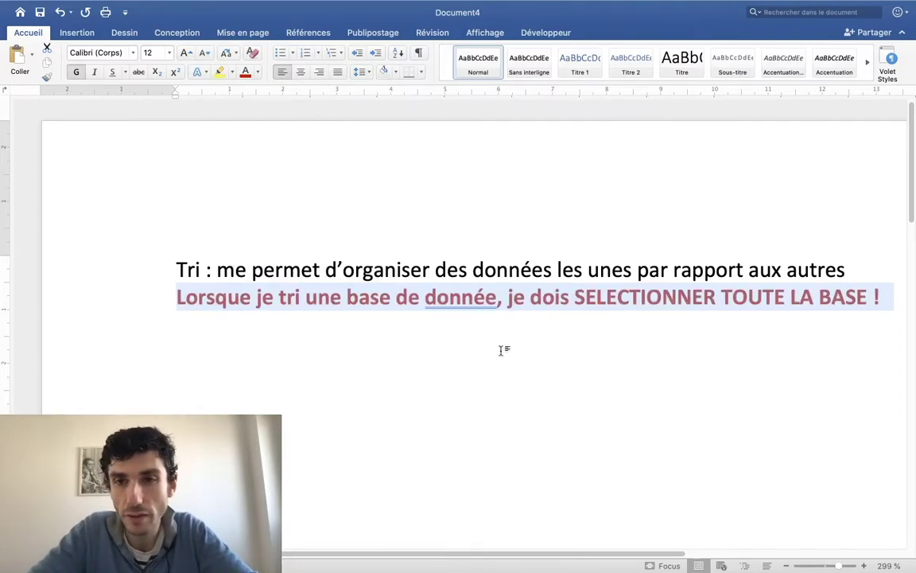
scroll(501, 349, right, 1)
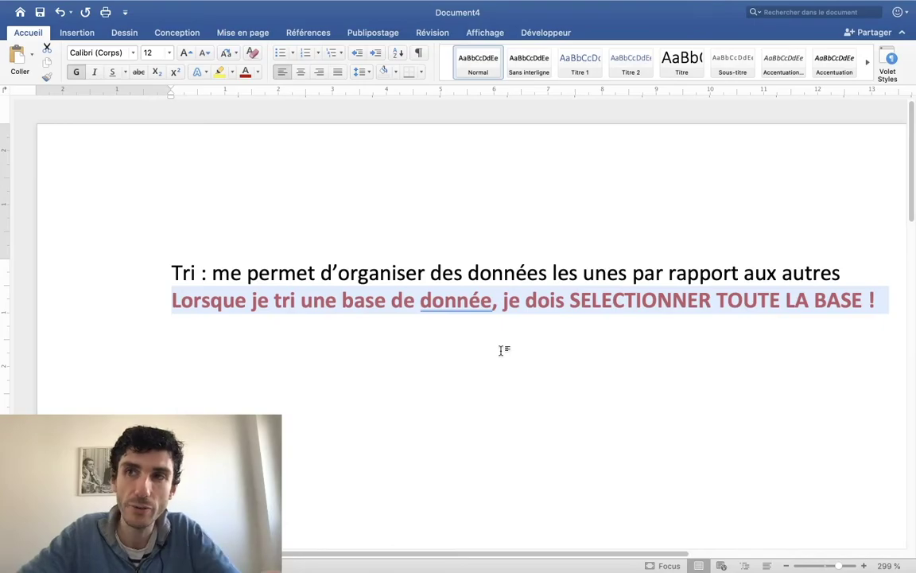
key(ctrl+Right)
key(ctrl+space)
Select the whole employee table from the Nom header in A2 down to row 287, resetting zoom to 152%.
scroll(477, 299, up, 10)
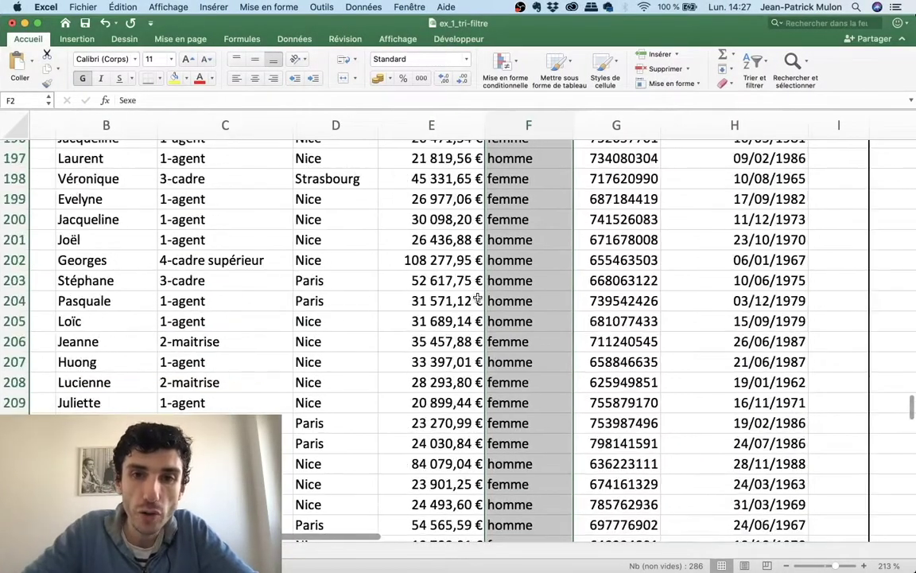
scroll(478, 299, up, 8)
scroll(477, 299, up, 20)
scroll(149, 254, left, 3)
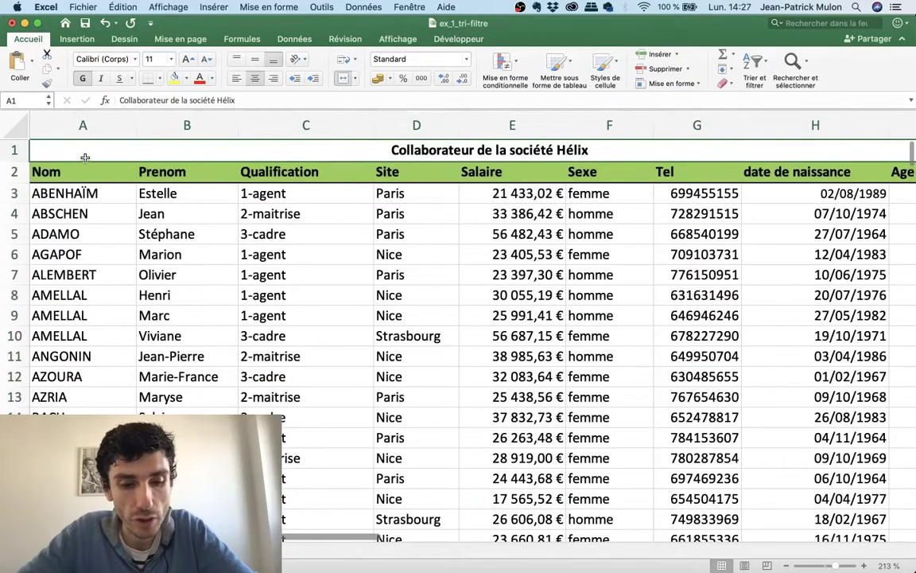
drag(85, 163, 79, 549)
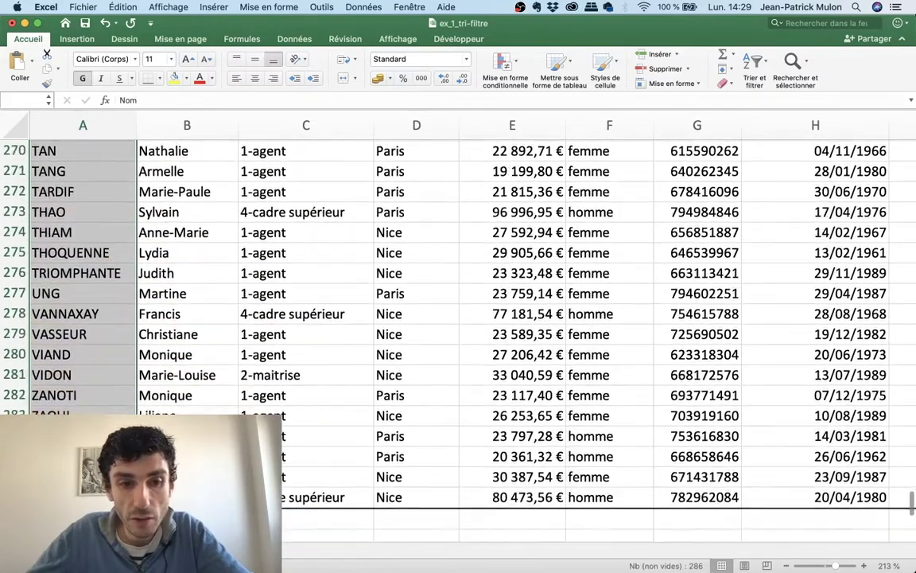
mouse_move(80, 549)
mouse_down()
mouse_move(351, 531)
mouse_move(437, 472)
mouse_move(483, 475)
mouse_up()
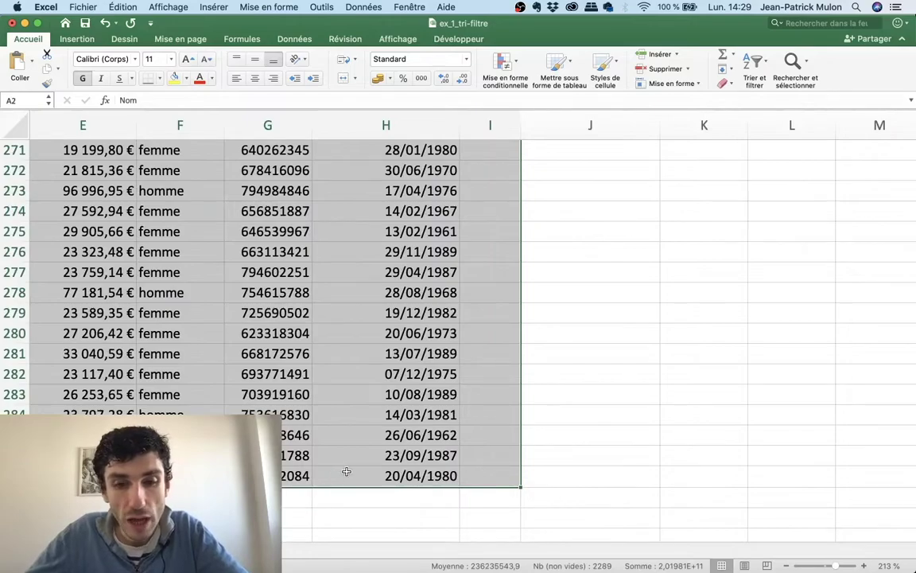
drag(834, 566, 830, 569)
click(830, 568)
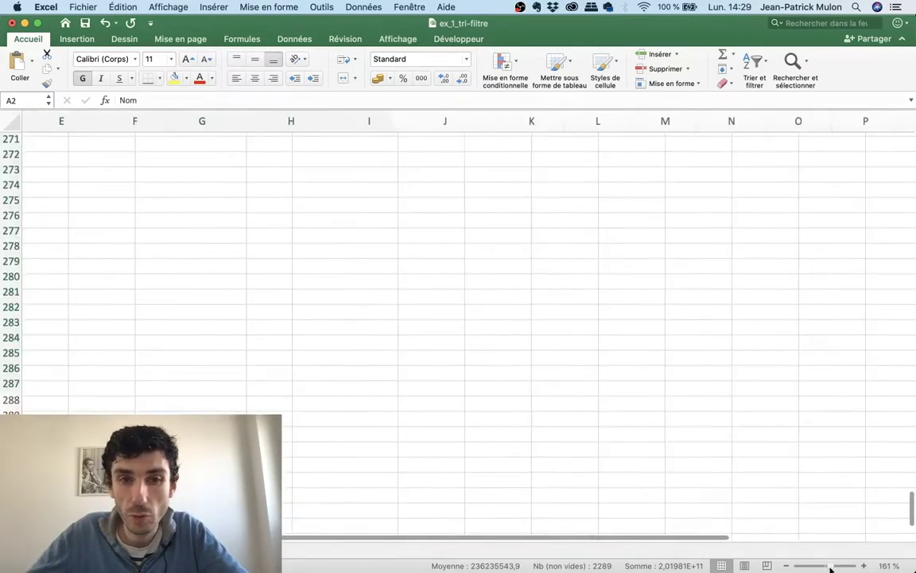
mouse_move(909, 509)
mouse_down()
mouse_move(883, 269)
mouse_move(884, 117)
mouse_move(894, 140)
mouse_up()
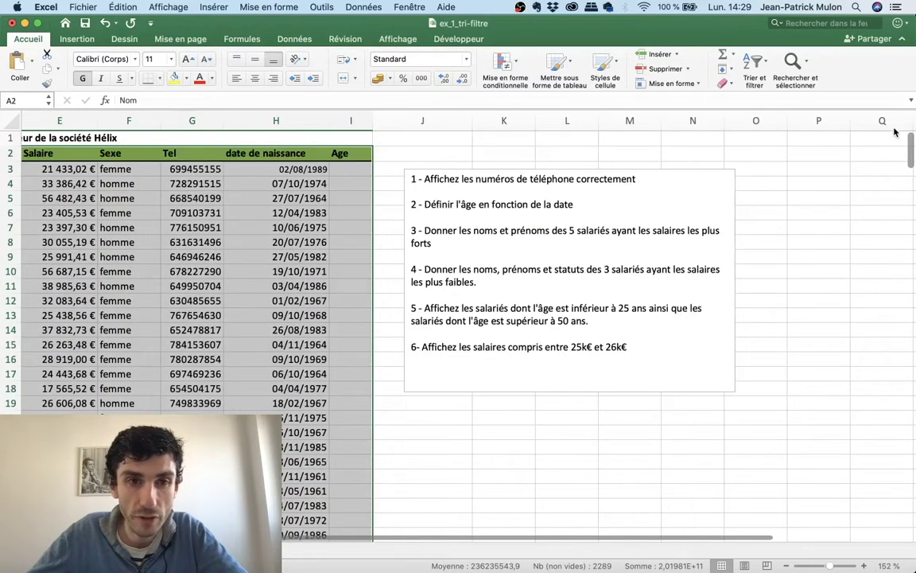
Check the table selection and open the Trier et filtrer menu on the Accueil tab.
scroll(599, 551, left, 3)
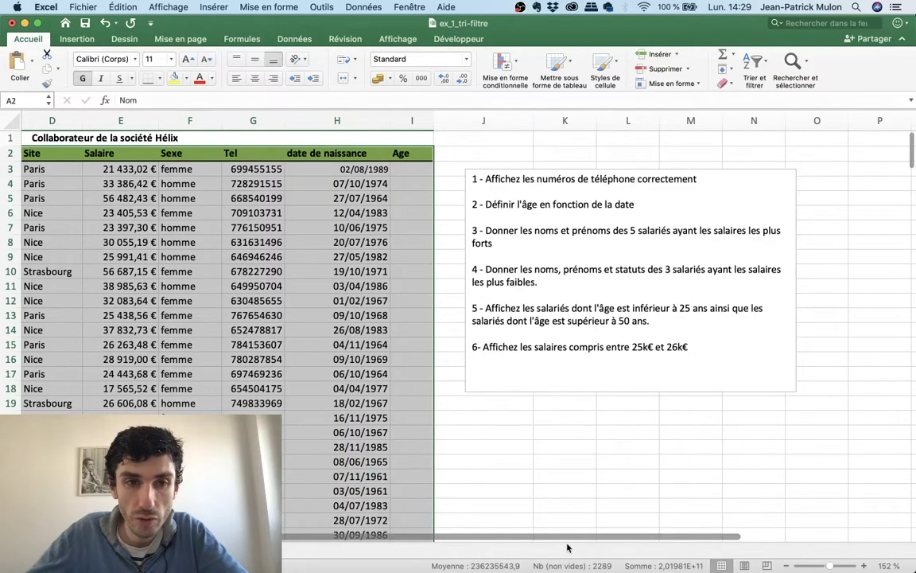
scroll(599, 551, left, 3)
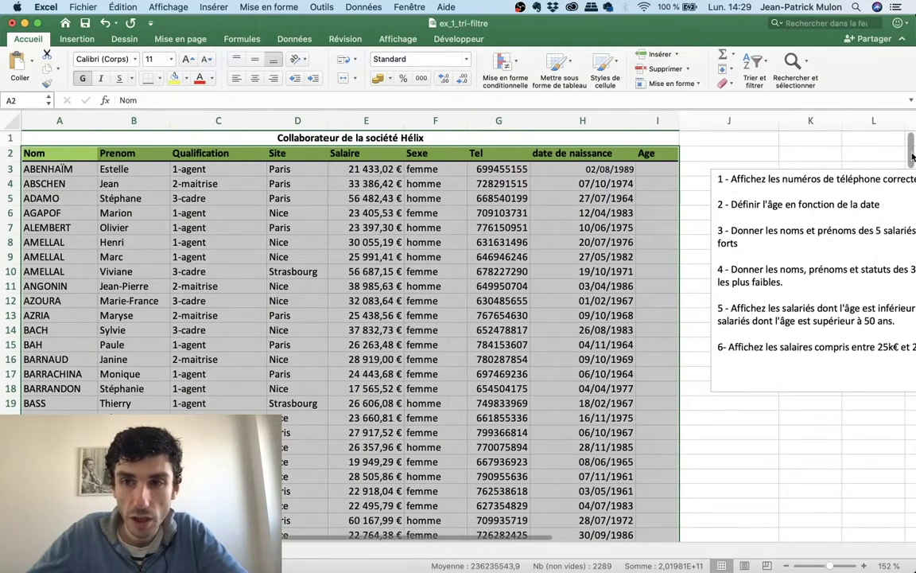
scroll(910, 238, down, 20)
scroll(903, 278, up, 5)
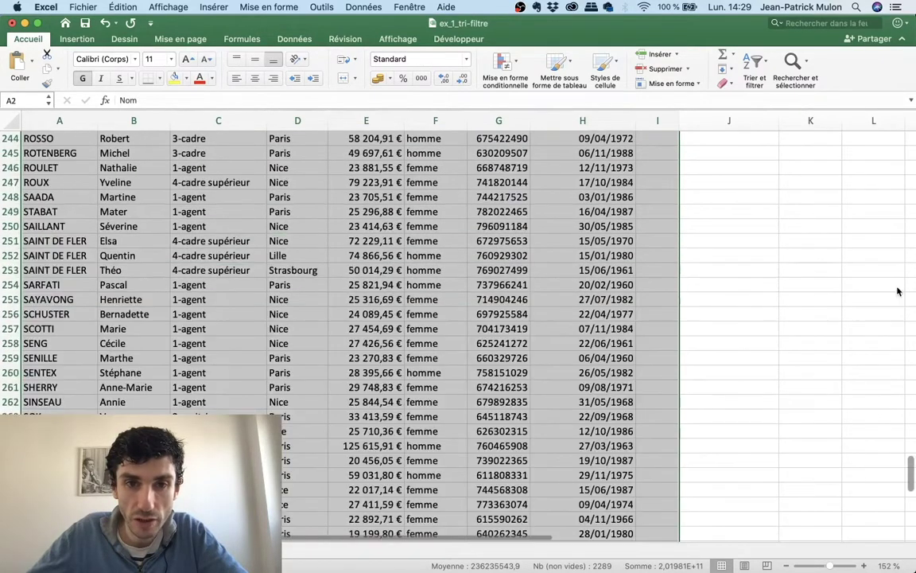
scroll(899, 291, up, 20)
scroll(795, 302, up, 5)
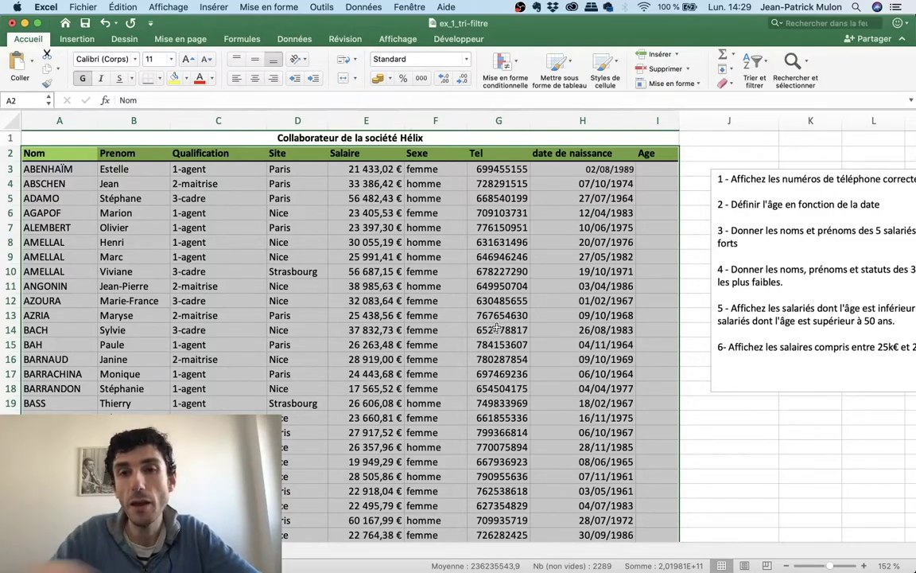
click(765, 64)
click(765, 64)
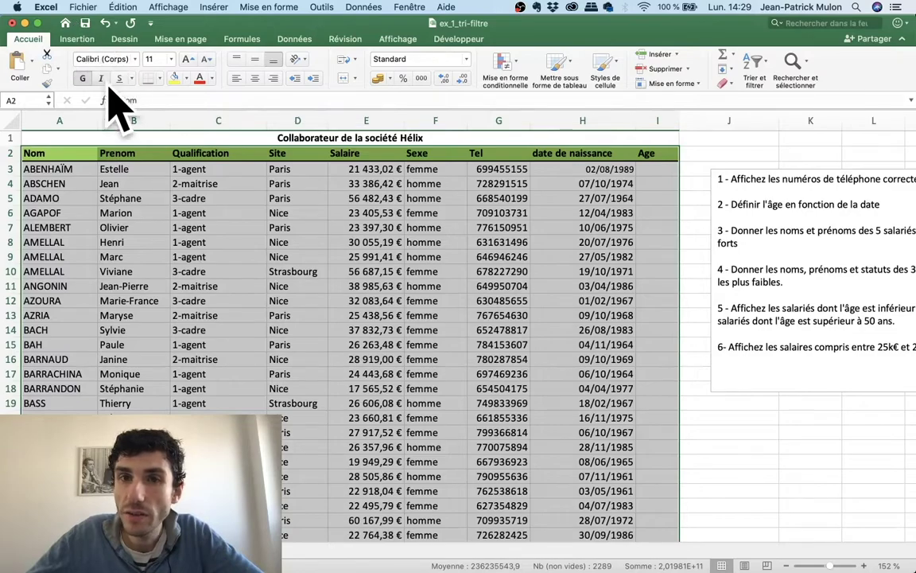
click(766, 68)
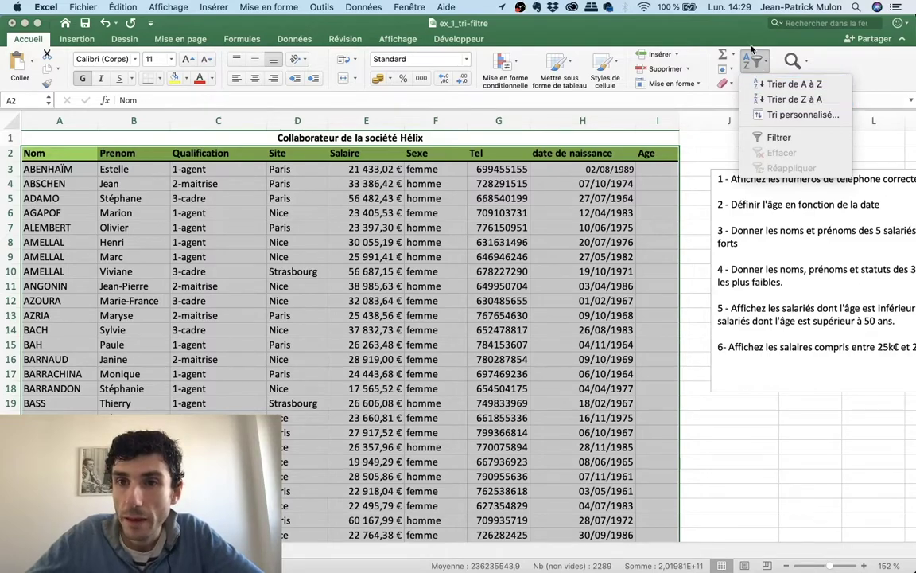
click(752, 53)
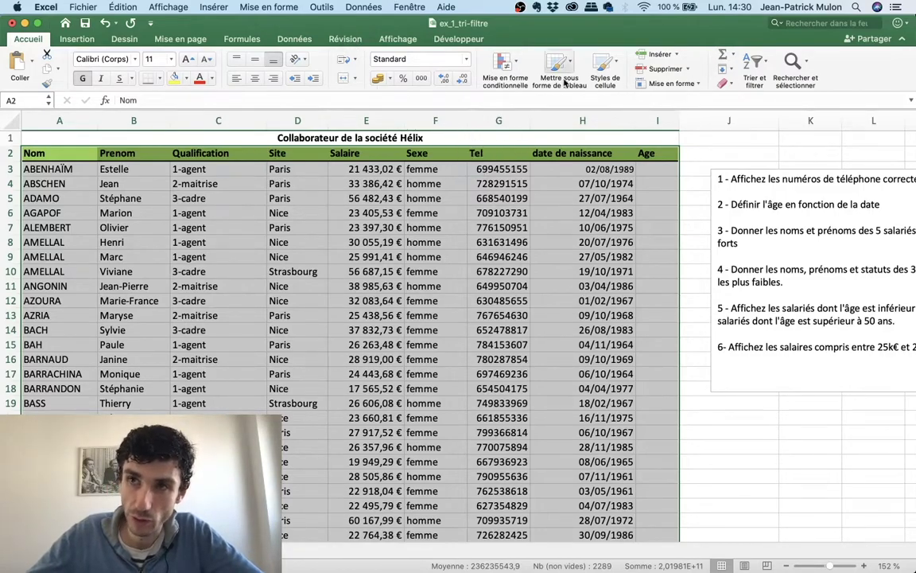
click(295, 40)
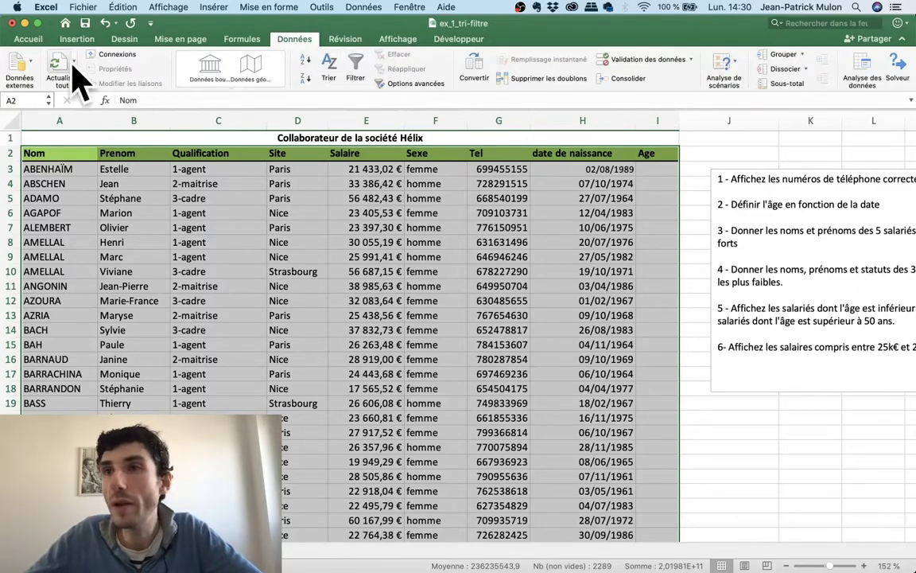
click(29, 39)
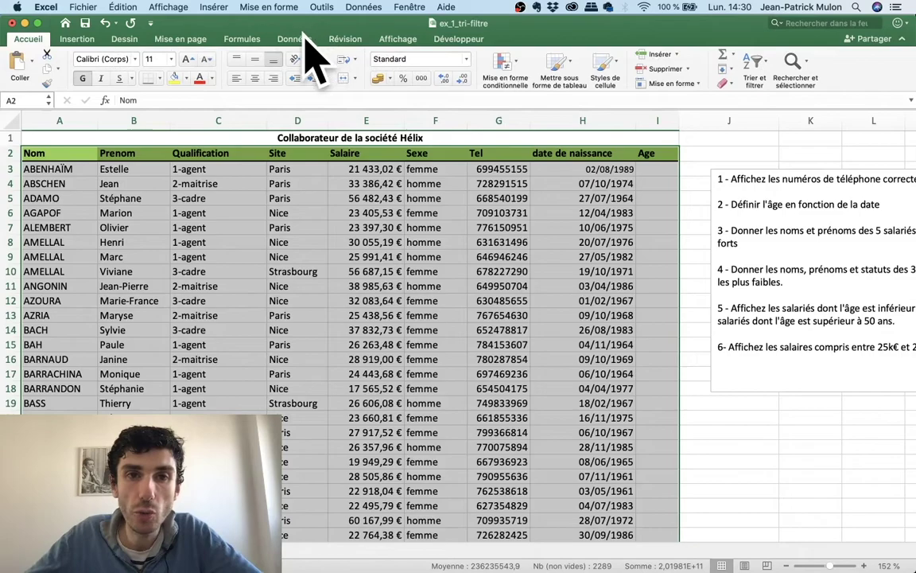
click(294, 38)
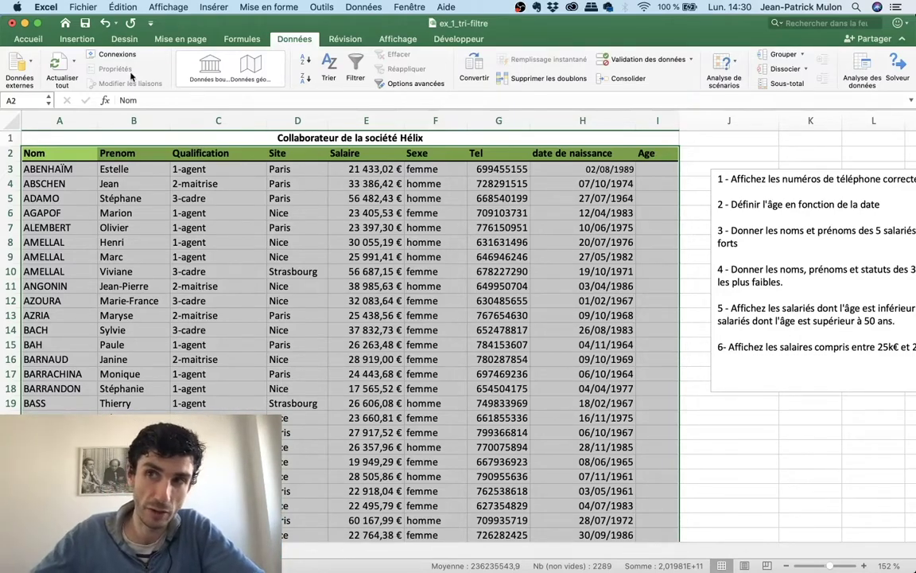
click(28, 39)
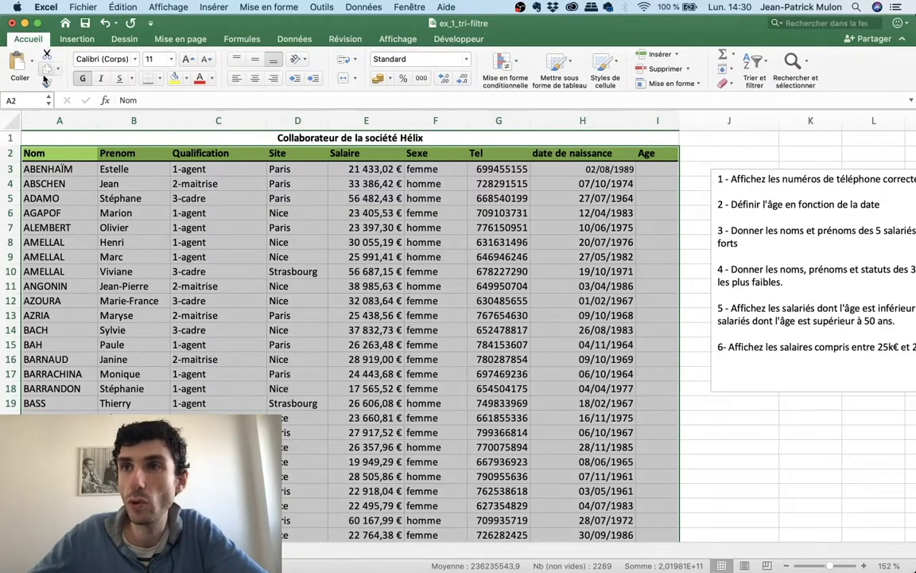
click(759, 62)
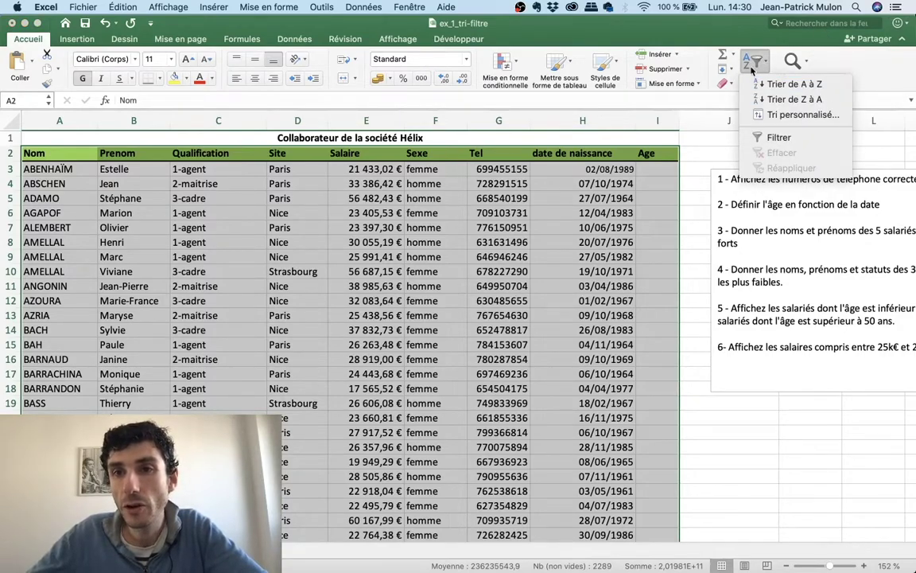
click(752, 84)
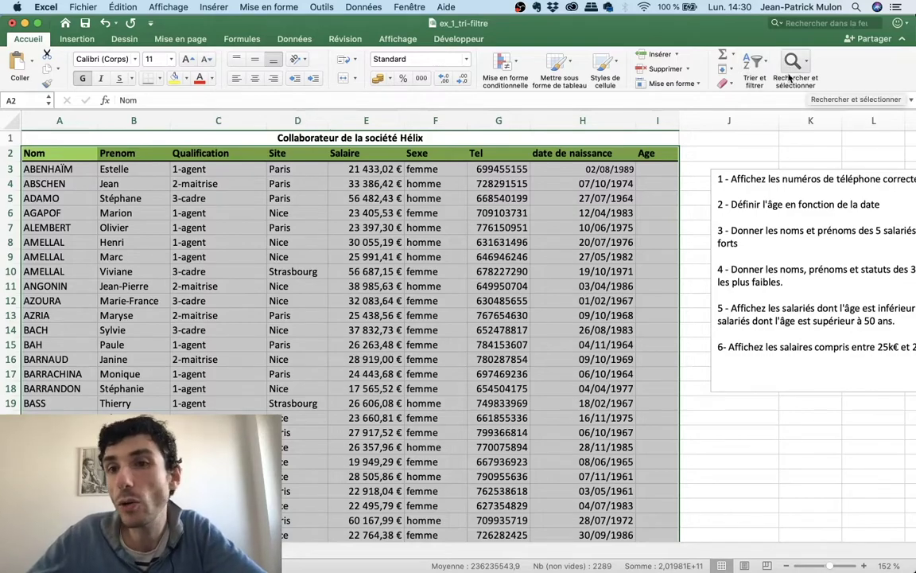
click(759, 66)
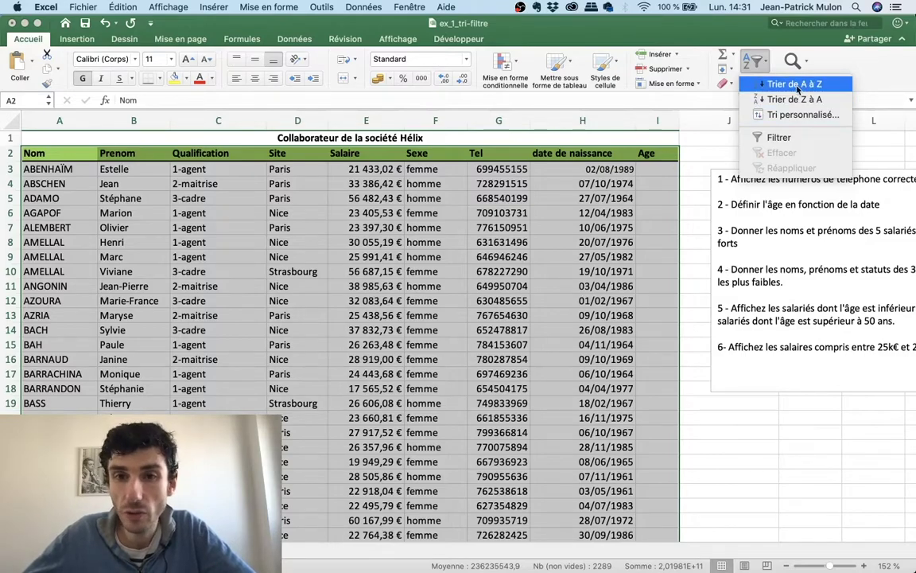
click(797, 88)
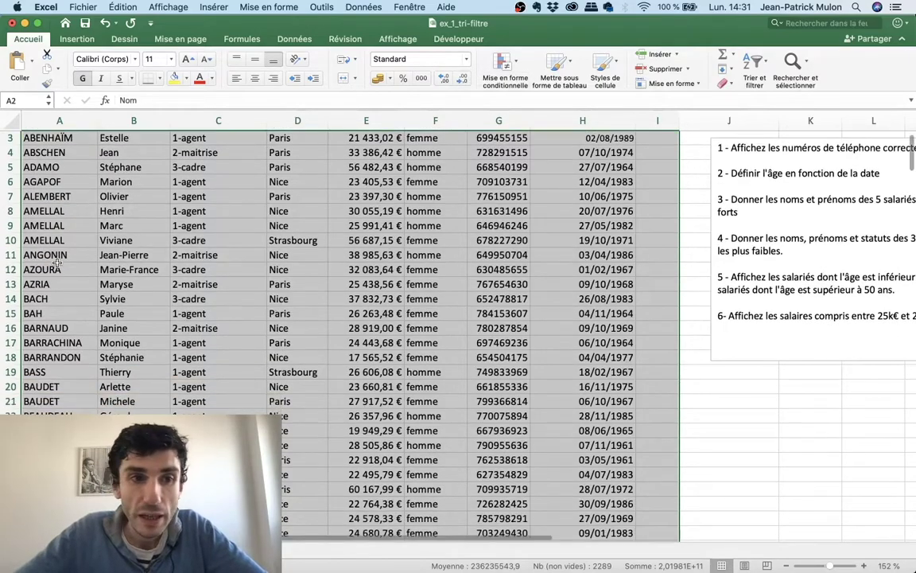
scroll(54, 268, down, 2)
scroll(56, 266, down, 3)
scroll(57, 264, down, 2)
scroll(57, 264, down, 4)
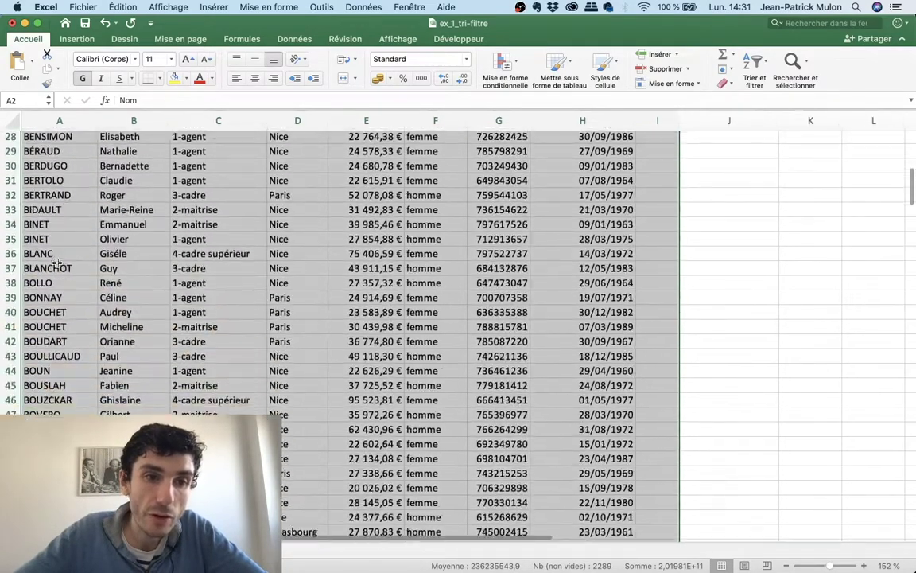
scroll(57, 264, down, 2)
scroll(58, 264, down, 3)
scroll(57, 264, down, 3)
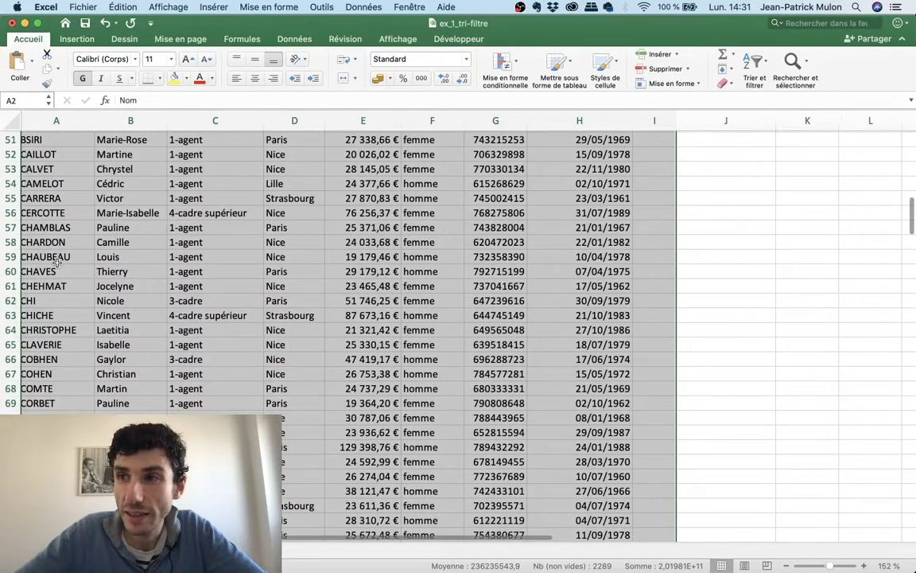
scroll(57, 264, down, 2)
scroll(57, 264, up, 15)
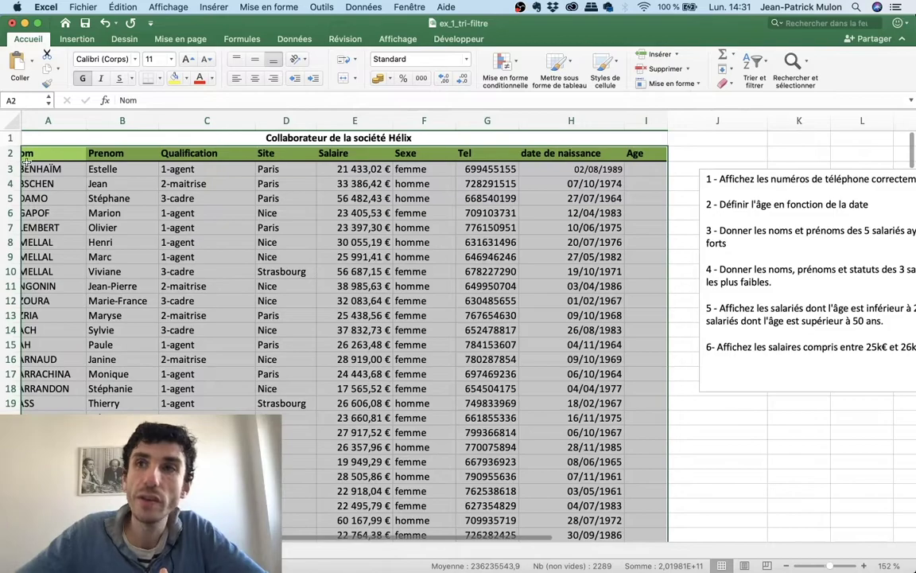
Open the Trier et filtrer sort menu on the Accueil tab.
click(770, 89)
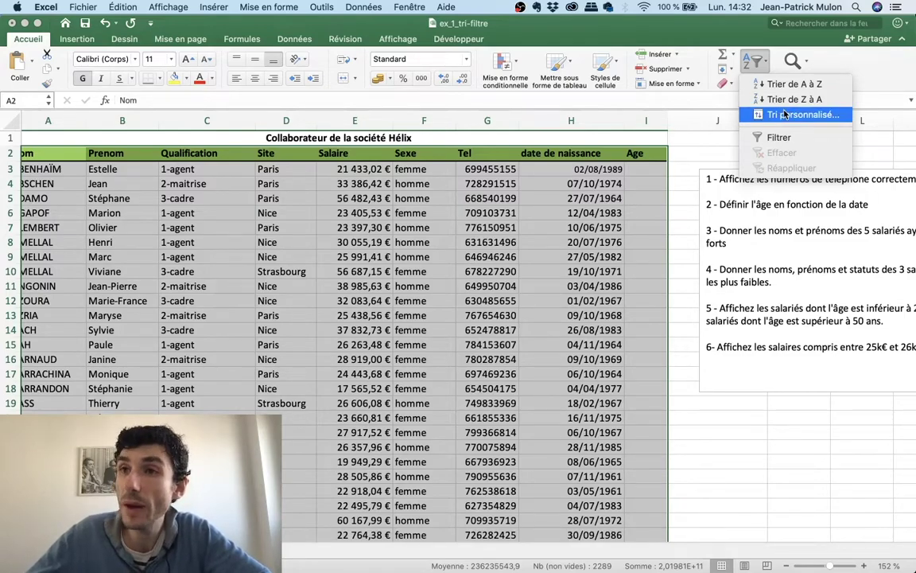
In Tri personnalisé, add one level sorting the Sexe column by values, A to Z.
click(784, 115)
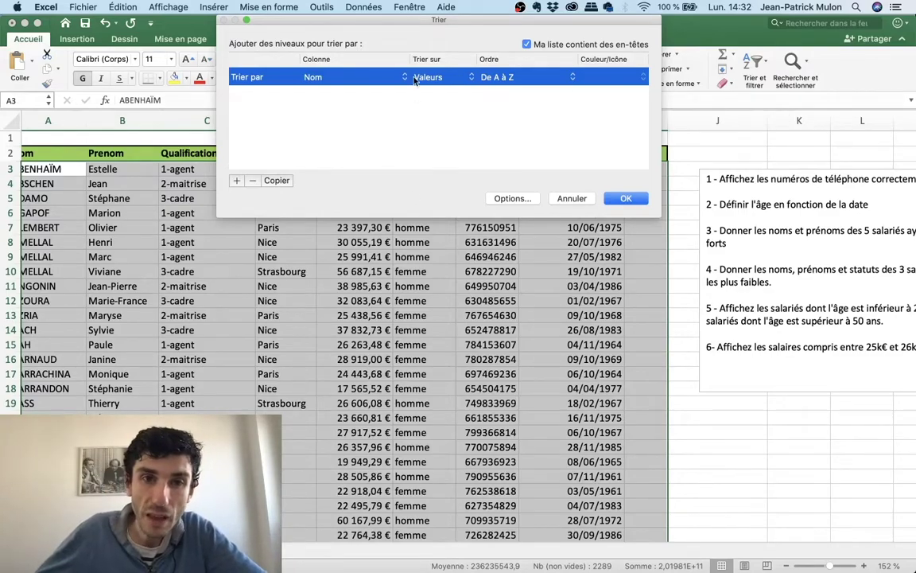
drag(411, 22, 413, 131)
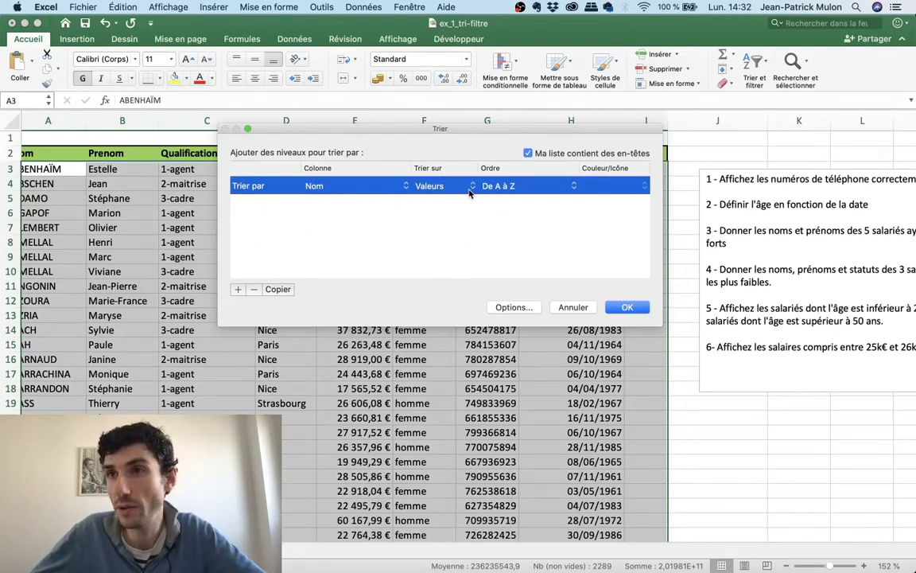
click(351, 187)
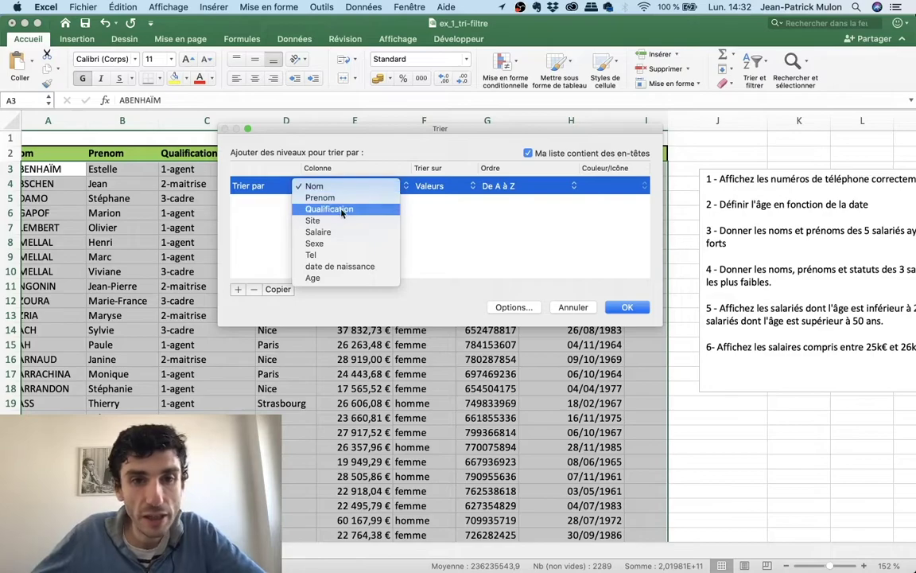
click(340, 243)
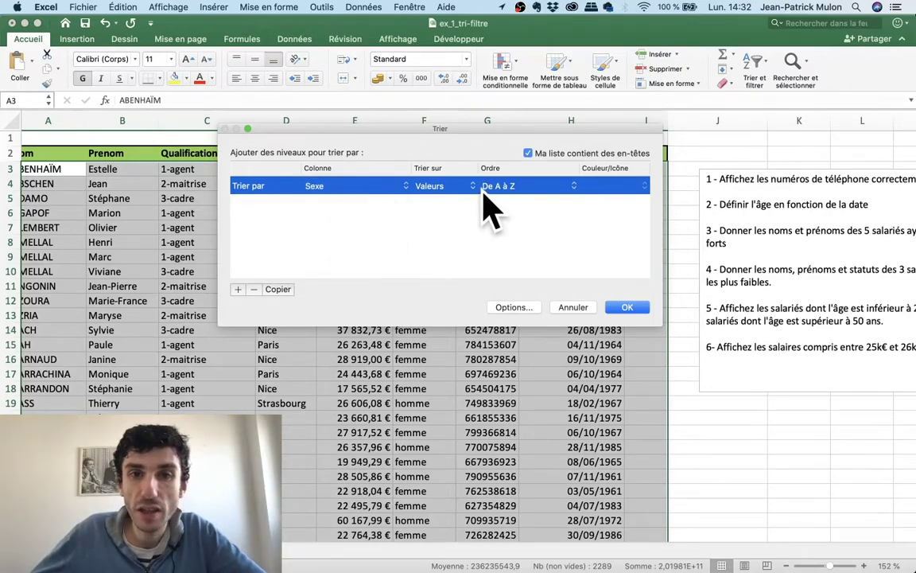
click(442, 186)
click(443, 187)
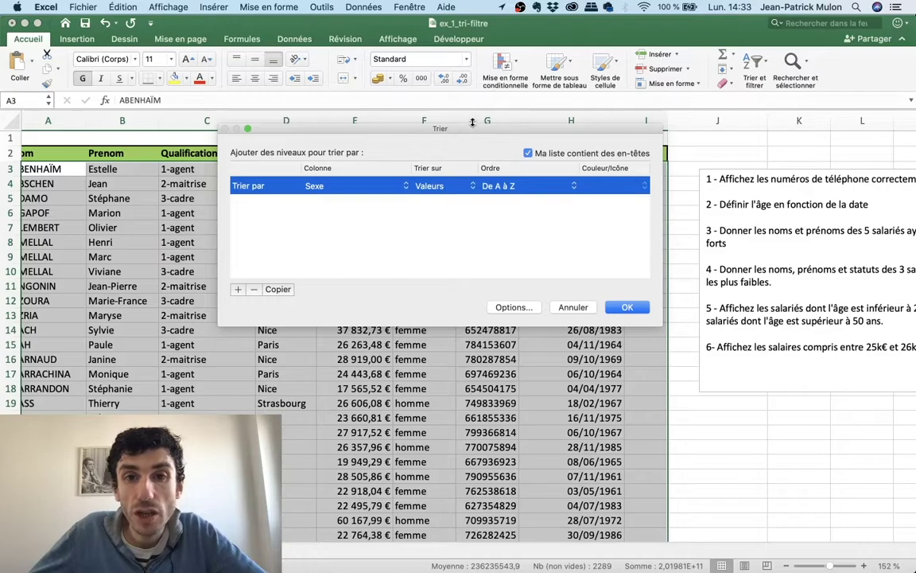
mouse_move(473, 126)
mouse_down()
mouse_move(683, 249)
mouse_move(412, 305)
mouse_up()
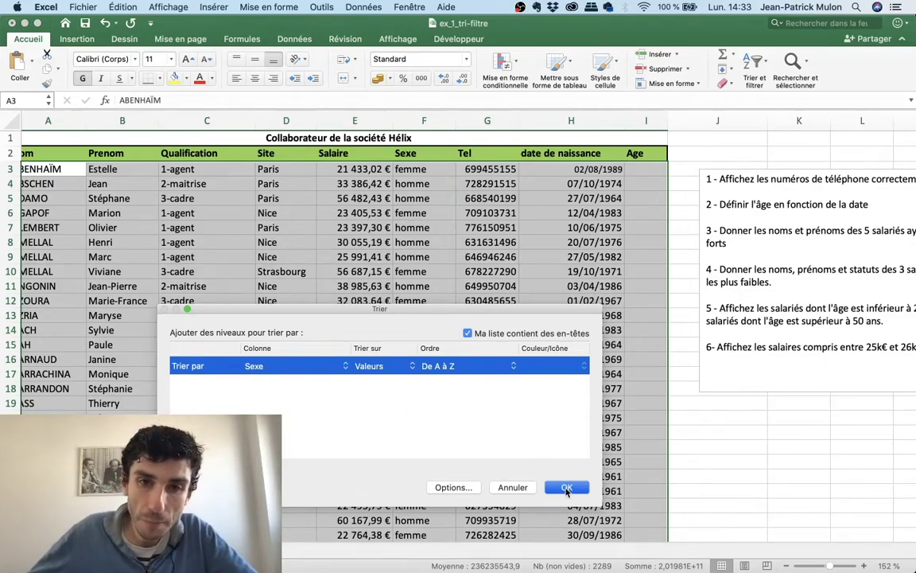
Apply the A-to-Z Sexe sort, review the sorted rows, then undo it back to Nom order.
click(567, 488)
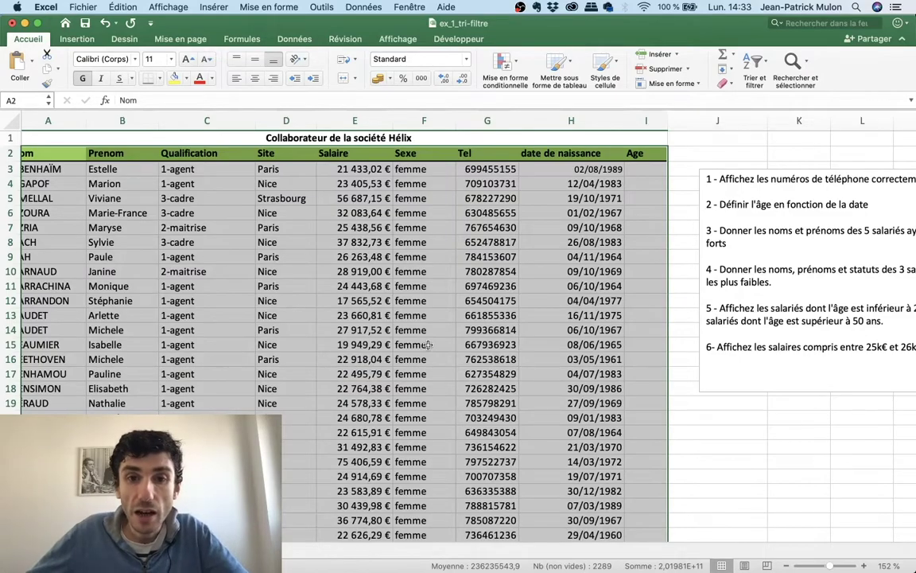
scroll(428, 344, down, 2)
scroll(428, 344, down, 2)
scroll(427, 345, down, 2)
scroll(428, 344, down, 4)
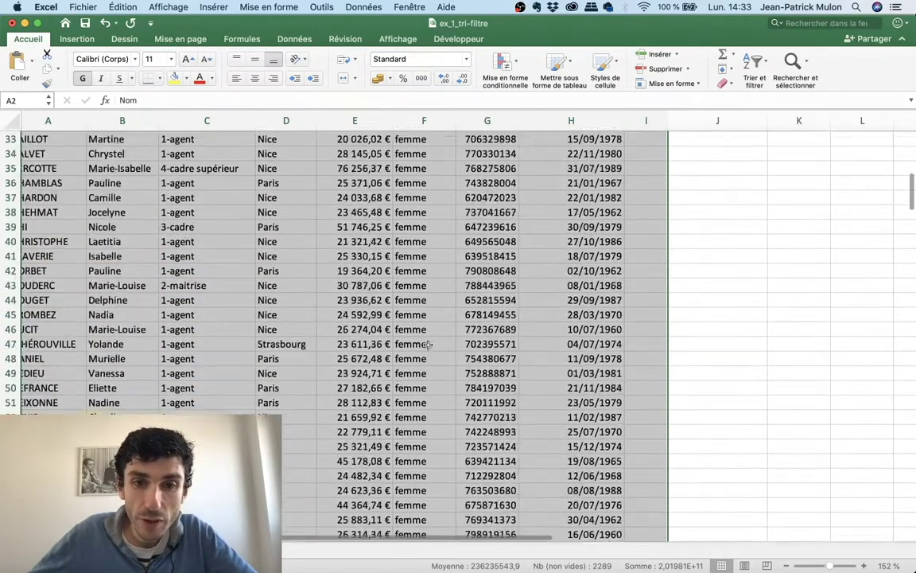
scroll(428, 344, down, 3)
scroll(428, 344, down, 2)
scroll(428, 345, down, 3)
scroll(428, 345, down, 1)
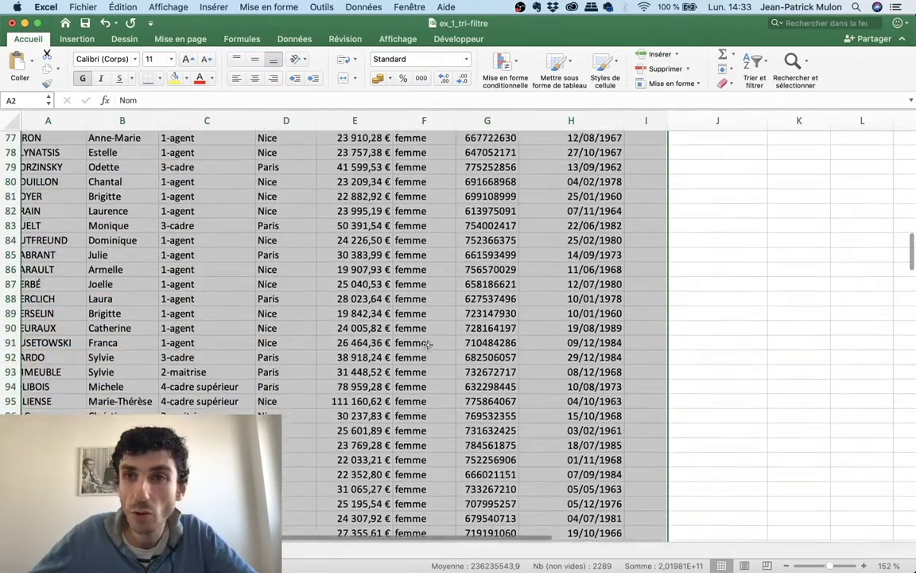
scroll(427, 344, up, 4)
scroll(428, 345, up, 5)
scroll(428, 344, up, 4)
scroll(428, 345, up, 4)
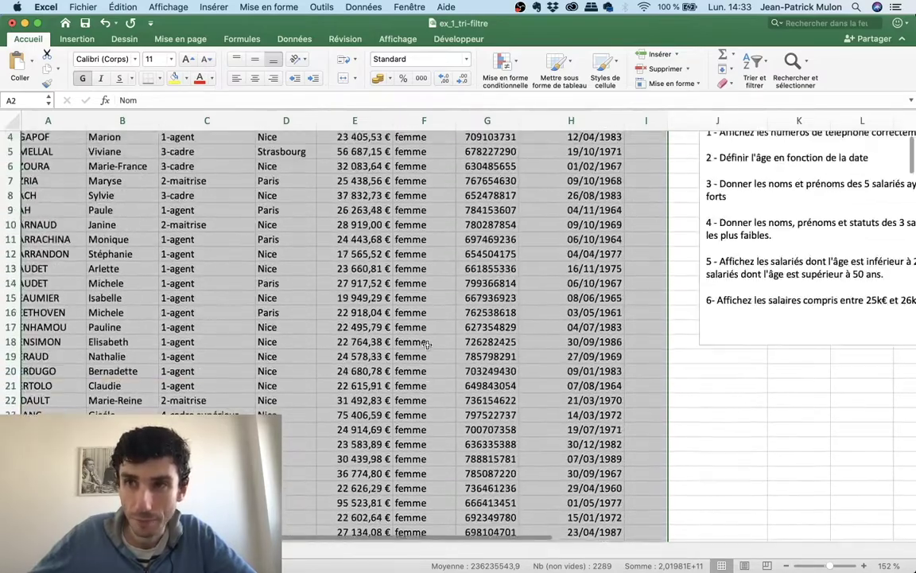
scroll(428, 344, up, 2)
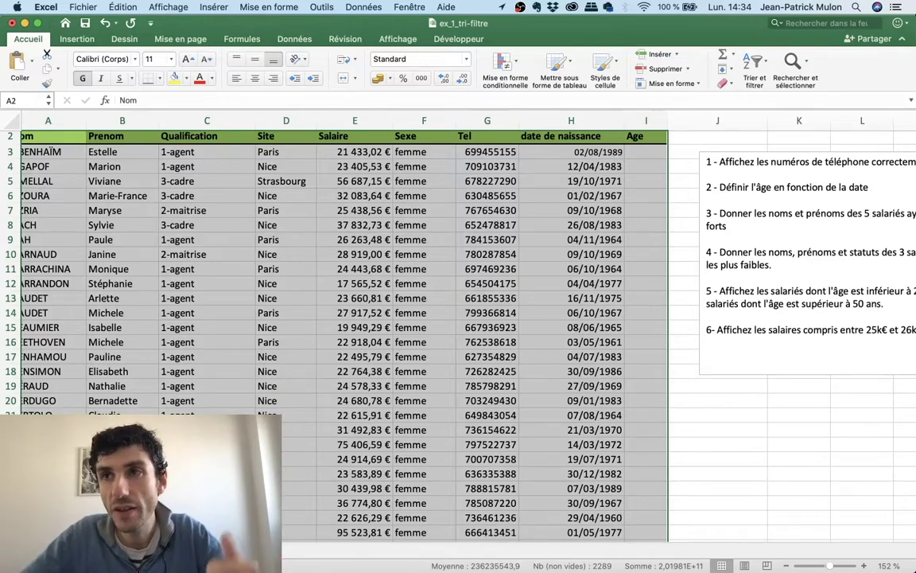
key(super+z)
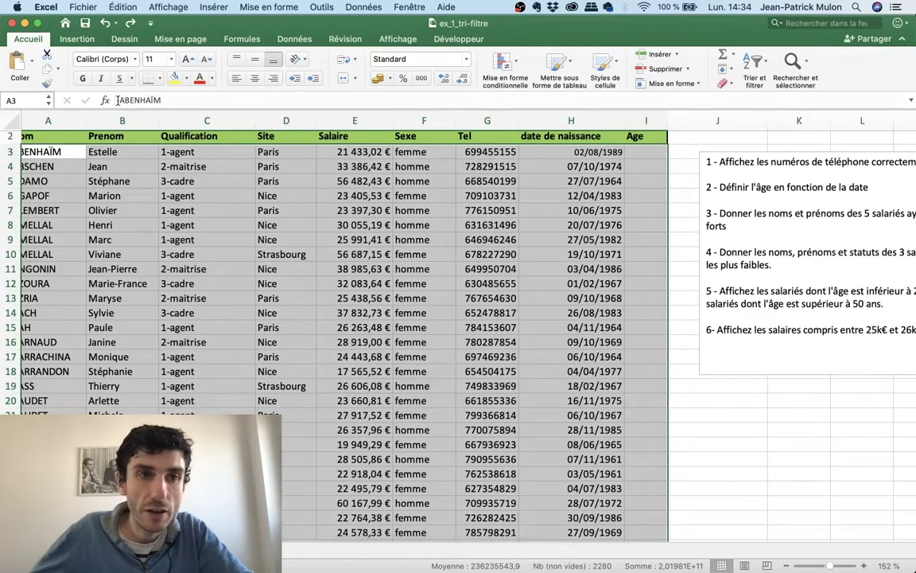
Save the workbook via Enregistrer sous as 'ex_1_tri-filtre (correction).xlsx' in Cours n°2.
click(76, 7)
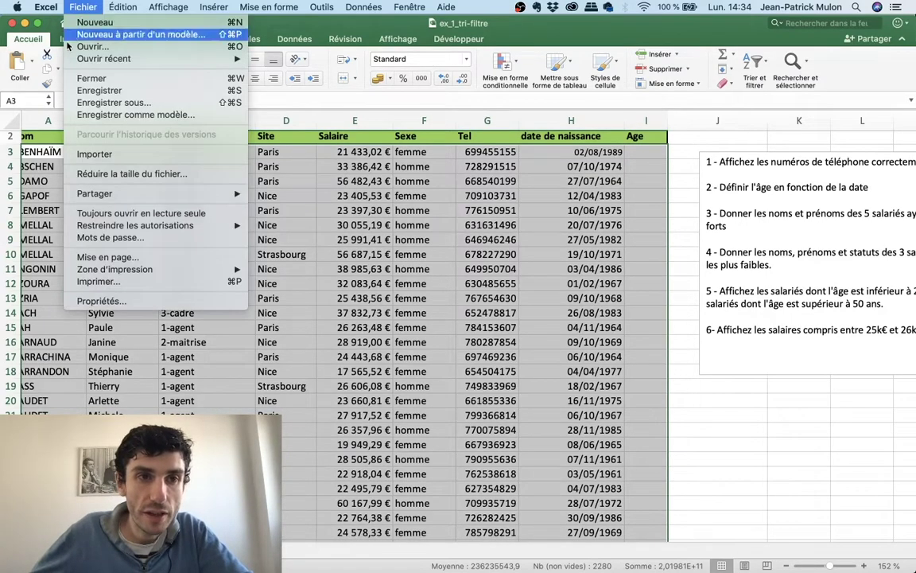
click(107, 102)
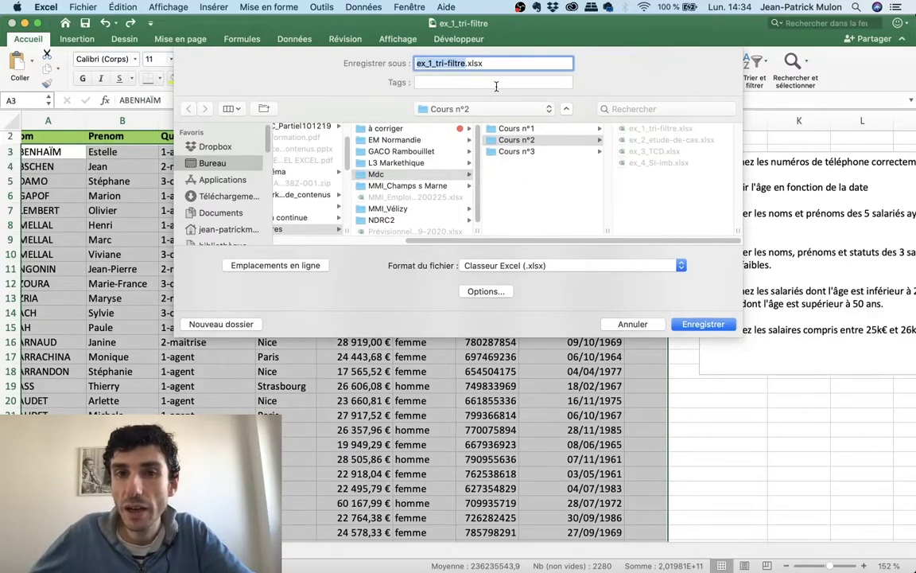
click(466, 63)
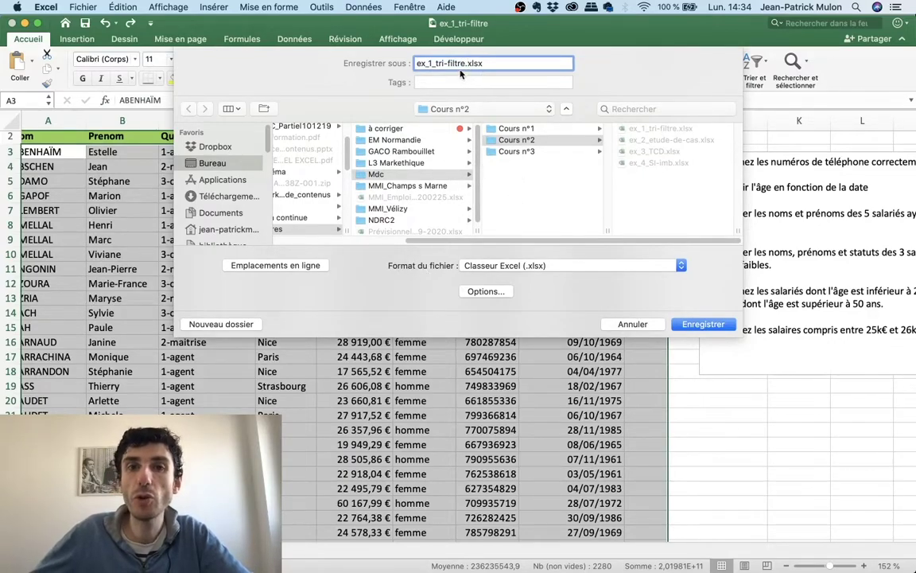
text(()
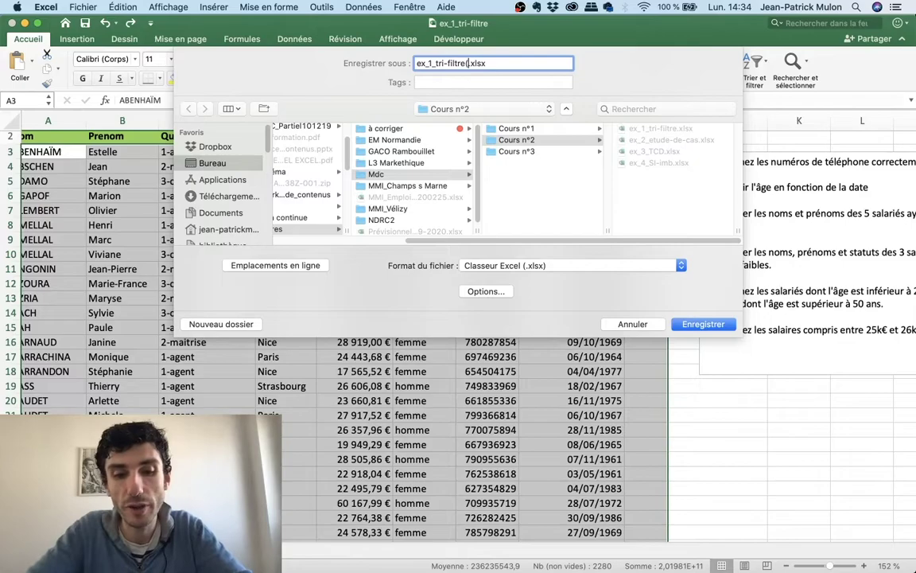
text(ion))
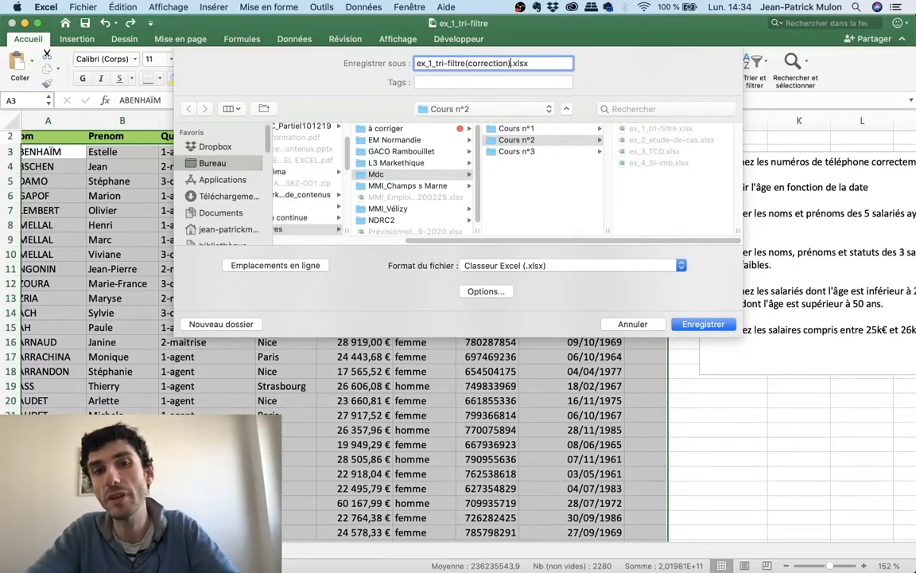
click(466, 64)
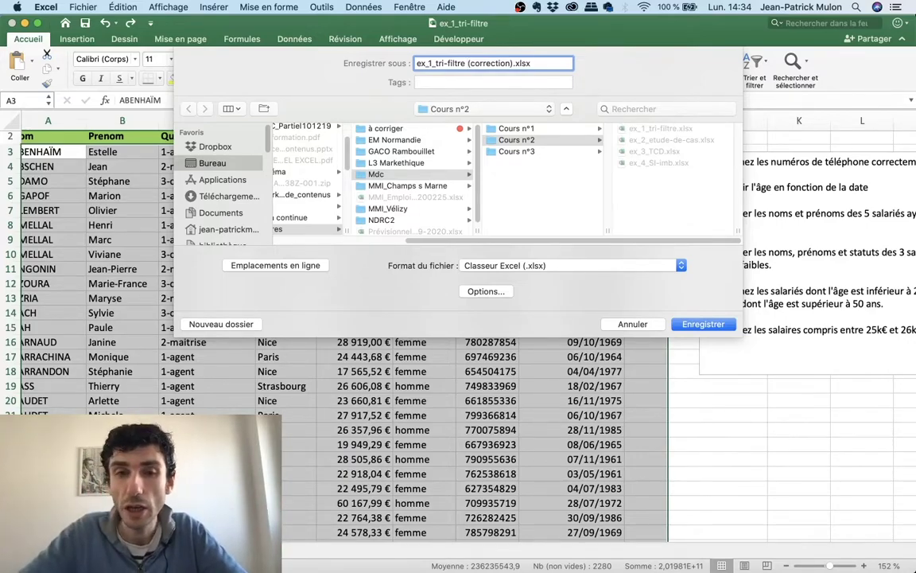
click(466, 63)
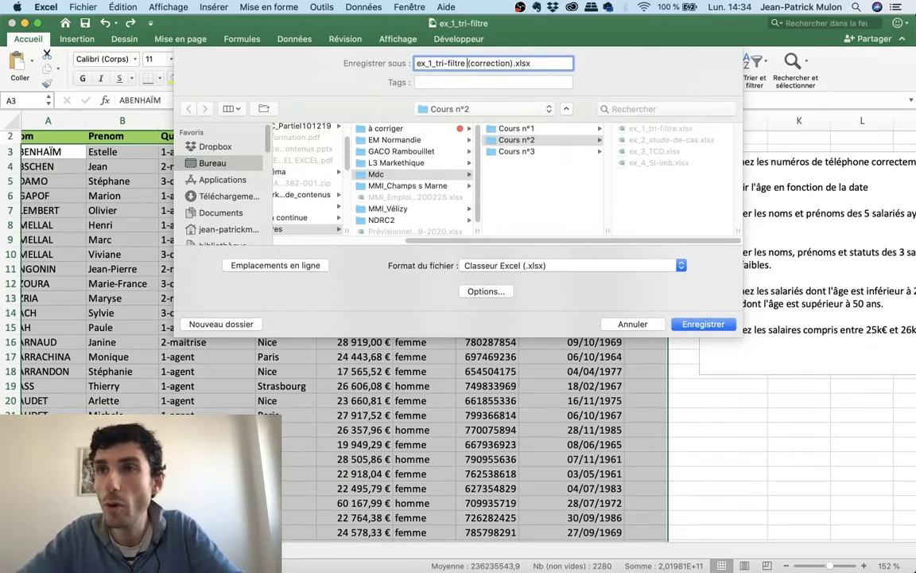
key(Return)
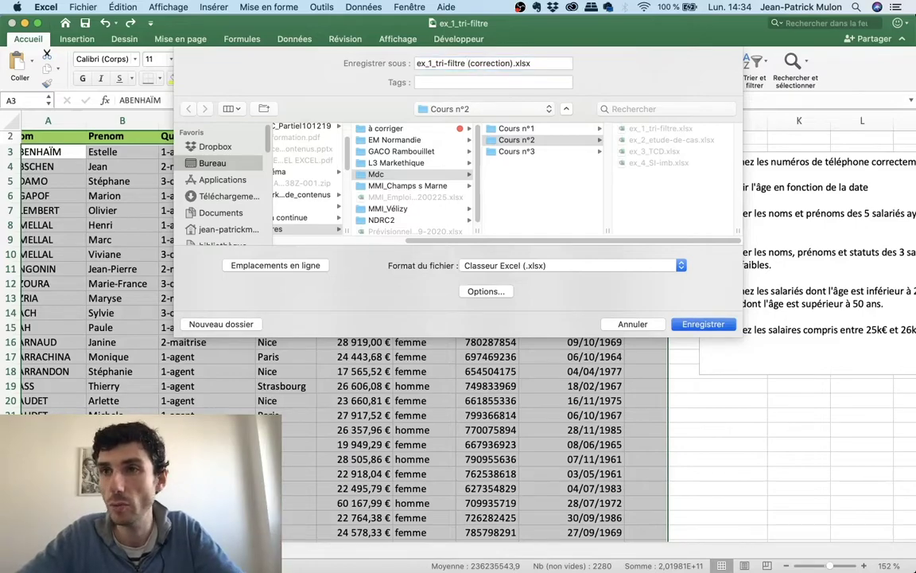
Move to the Sexe header in F2 and close the sort options without sorting.
key(Right)
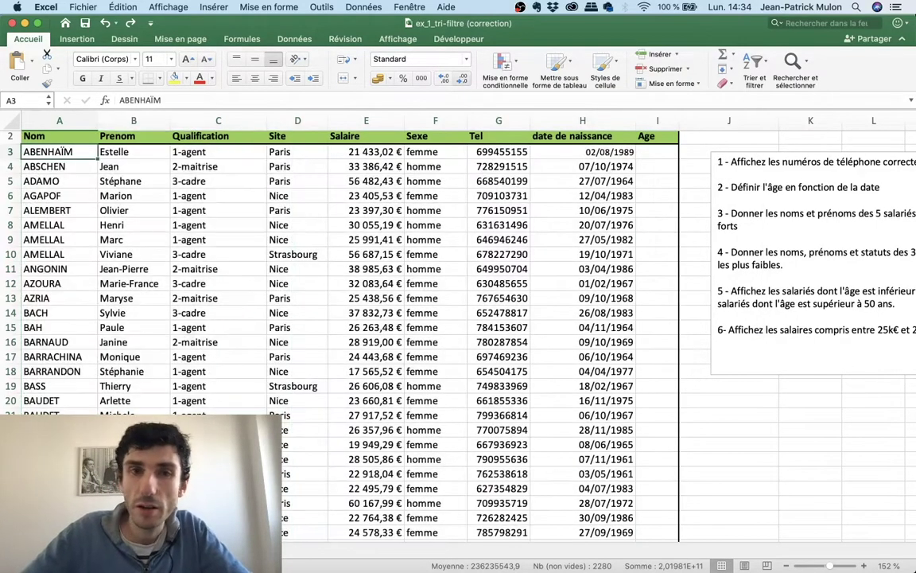
key(Right)
key(Right)
key(Right)
key(Right)
key(Right)
key(Left)
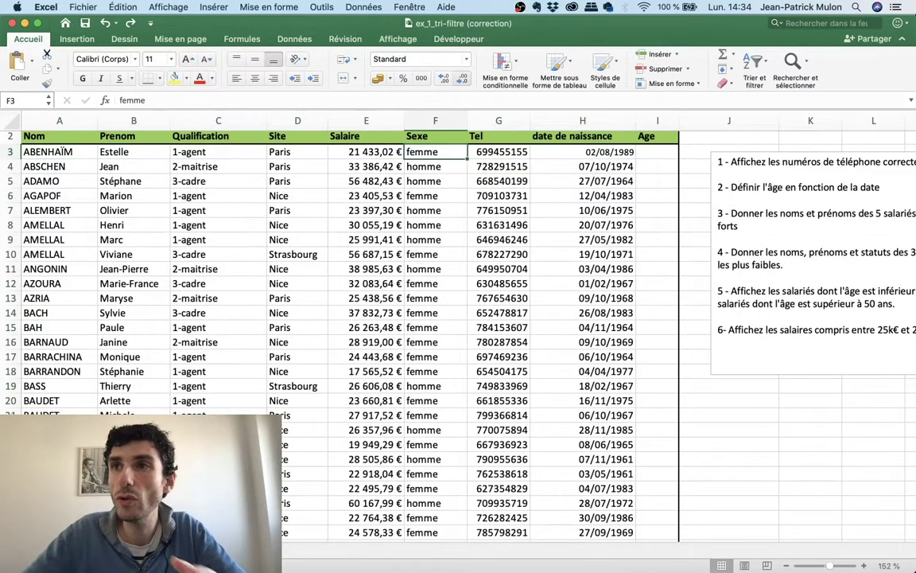
key(Up)
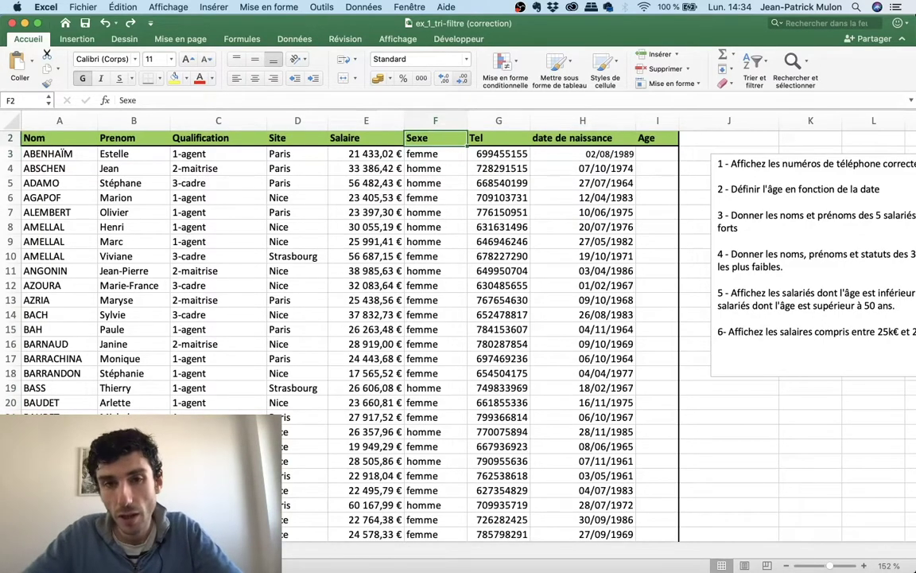
key(Up)
key(Down)
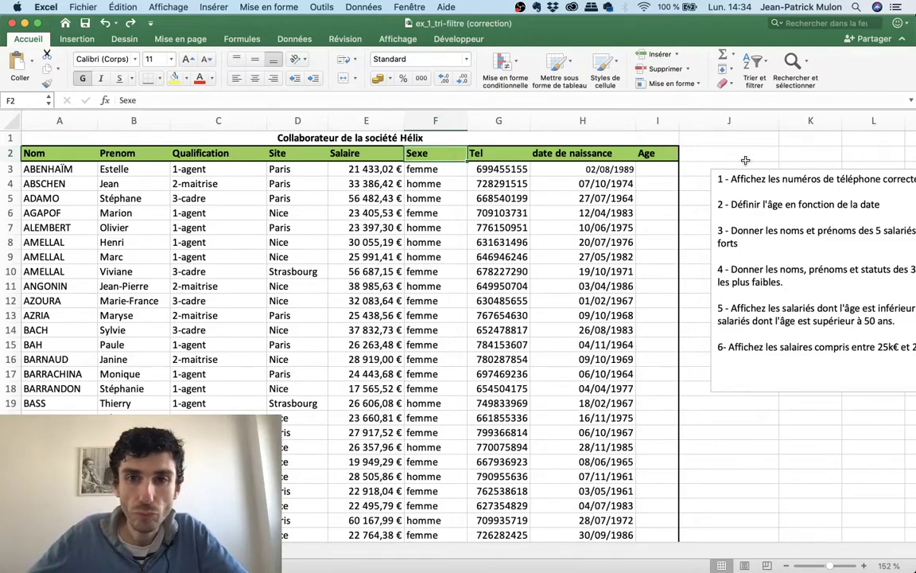
click(753, 62)
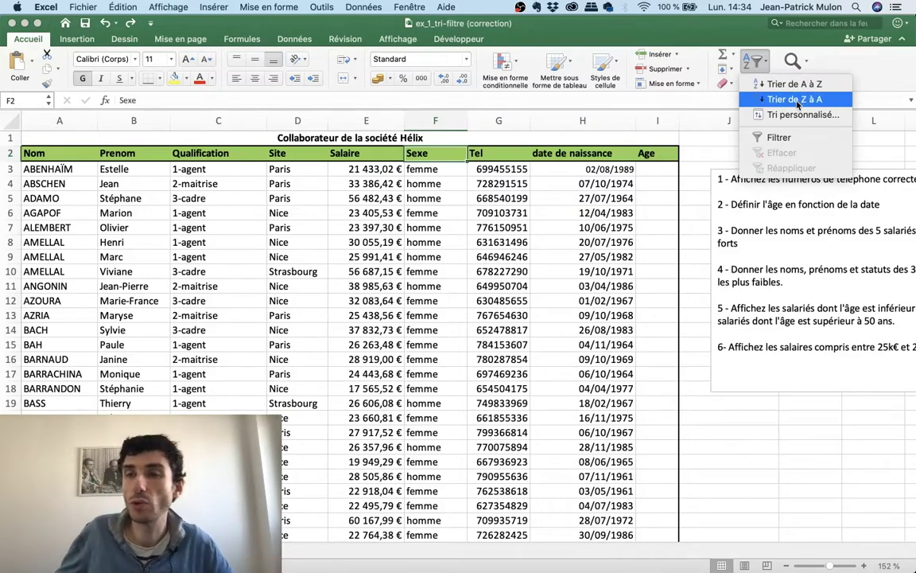
click(644, 154)
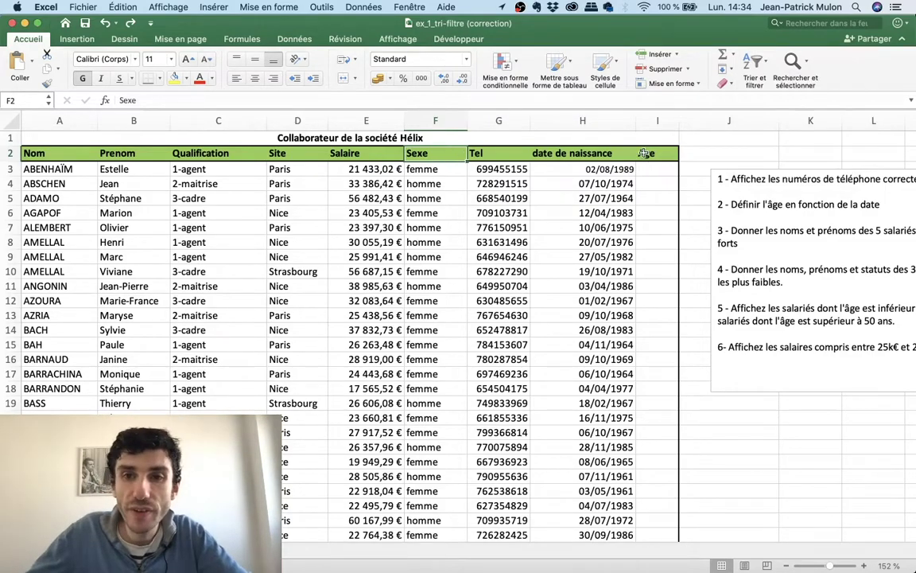
Select the full employee data range A2:I287, starting from the Nom header.
click(628, 138)
click(572, 198)
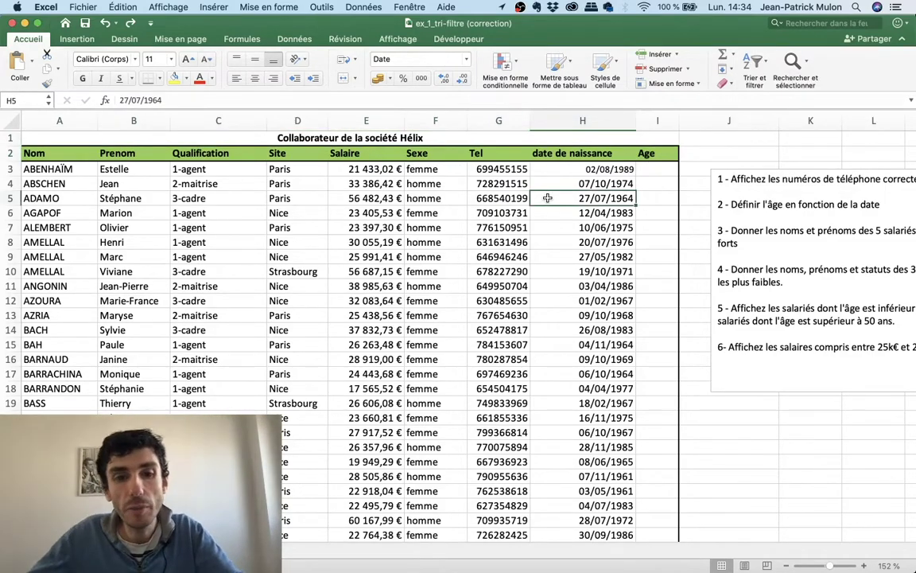
click(48, 153)
key(ctrl+shift+Down)
key(ctrl+shift+Right)
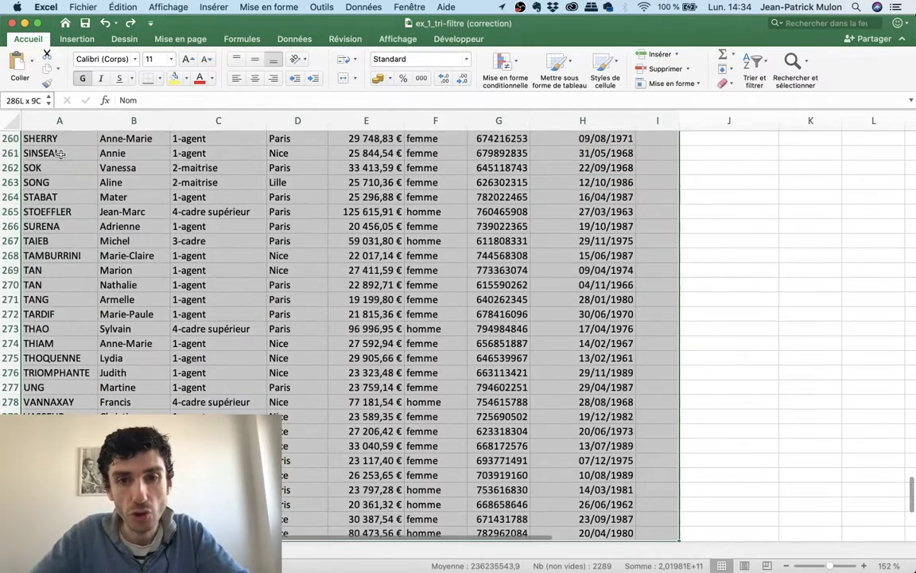
click(752, 63)
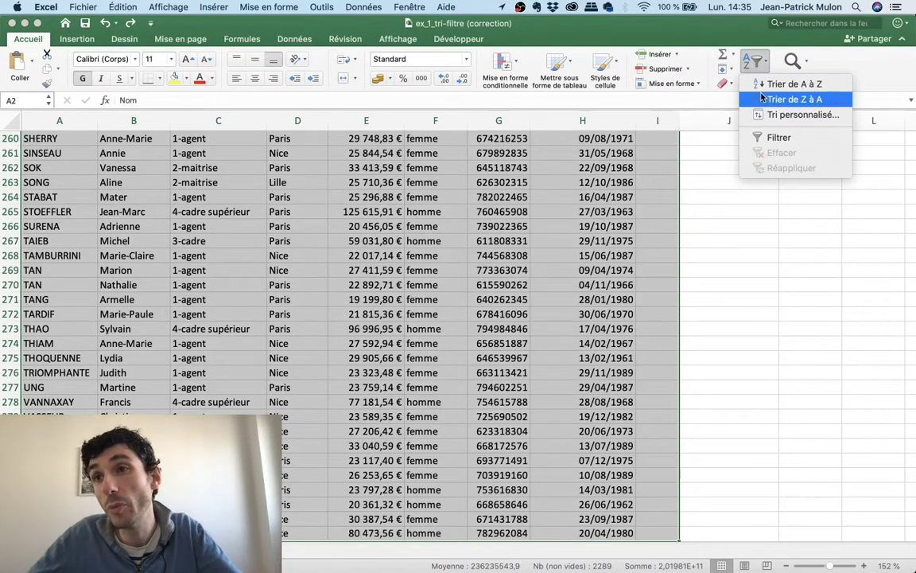
key(Return)
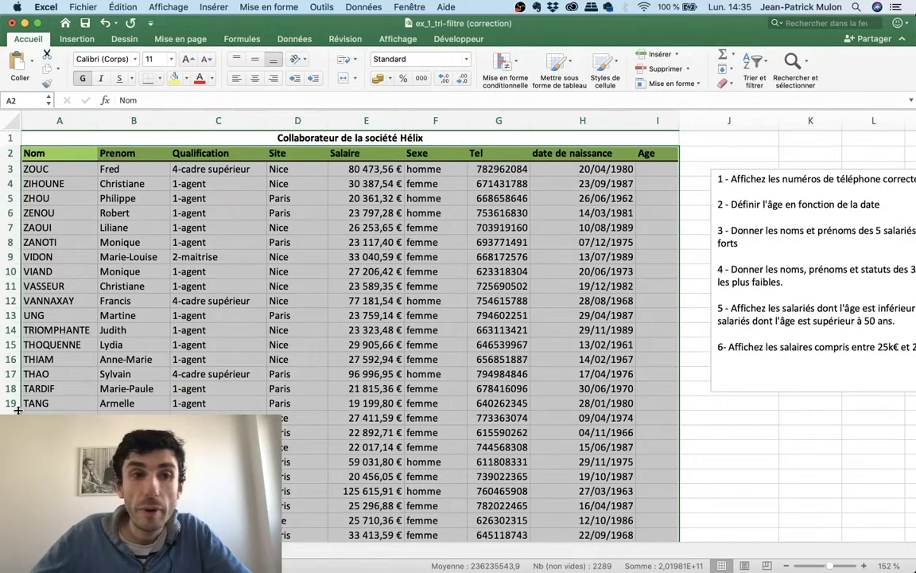
click(35, 170)
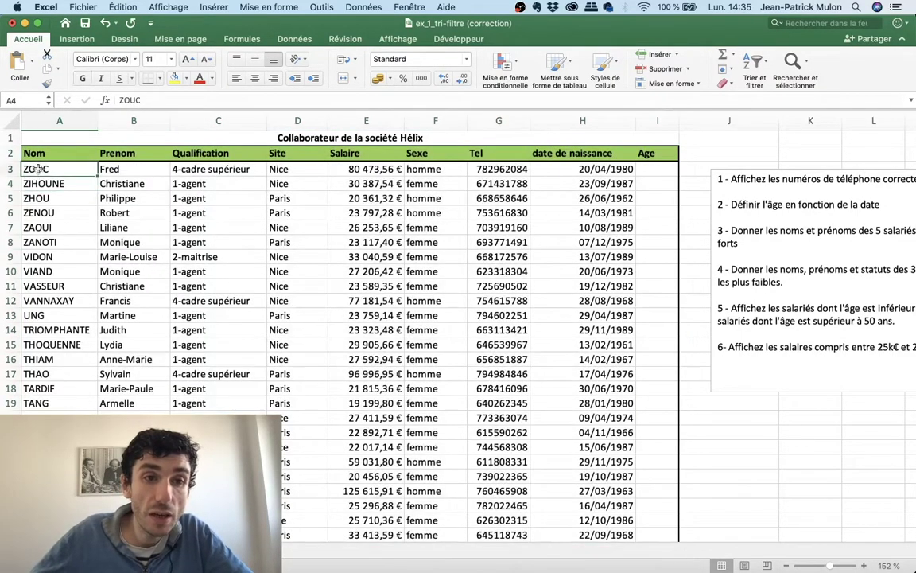
drag(36, 169, 35, 405)
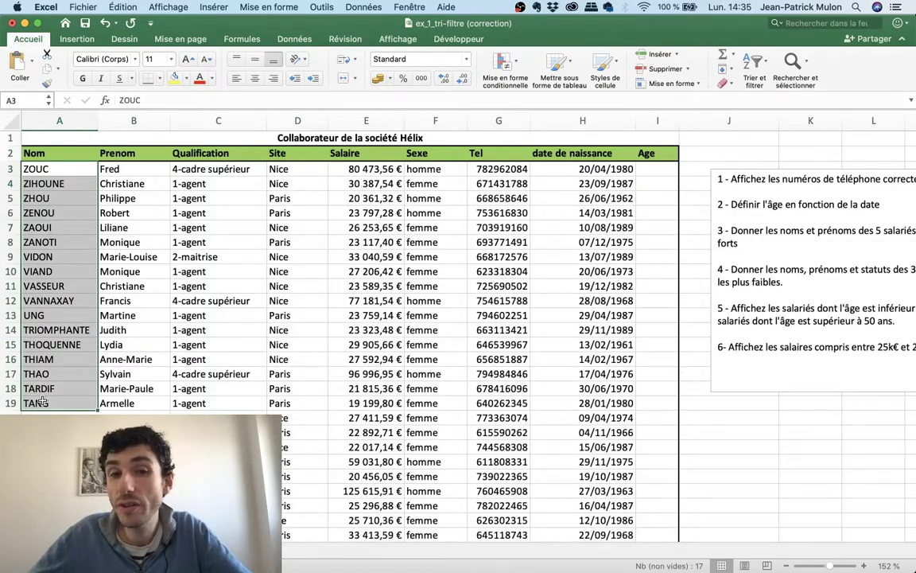
click(207, 330)
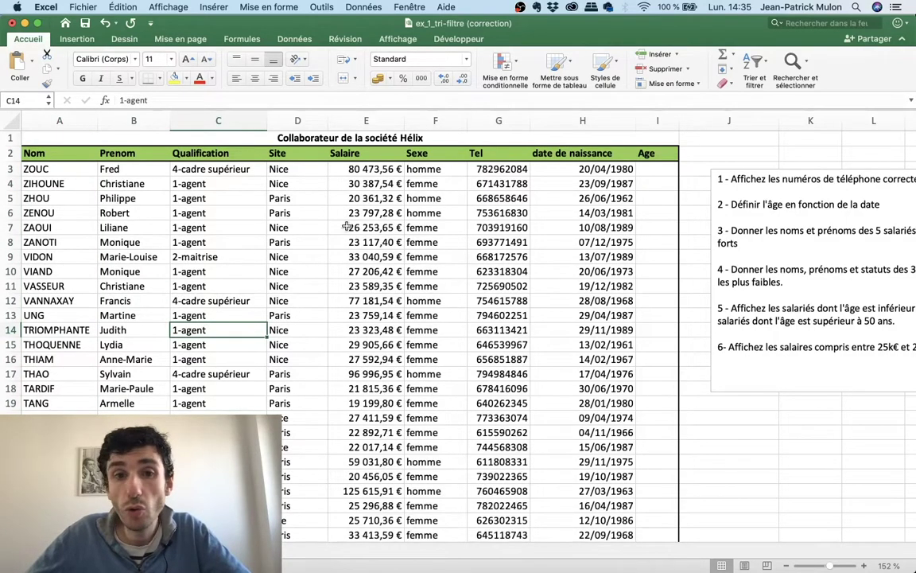
click(436, 153)
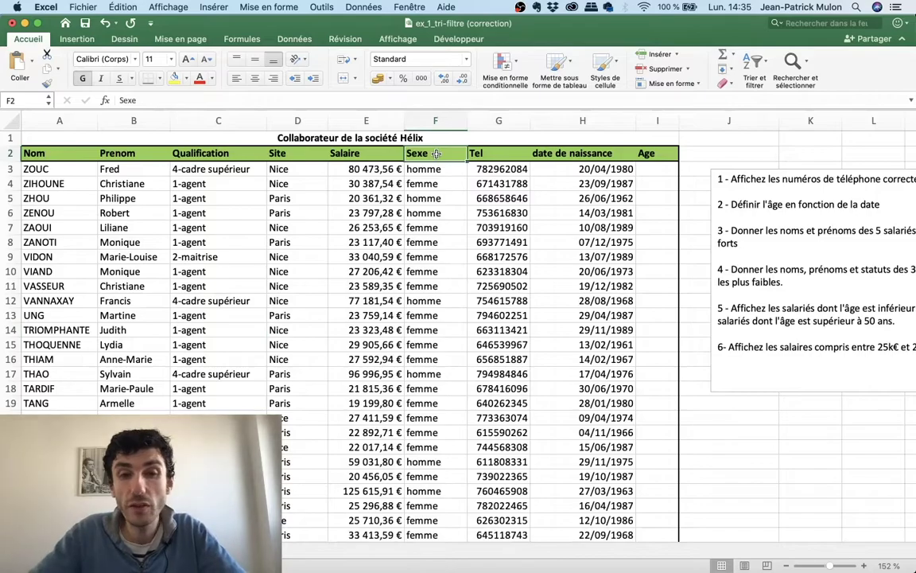
Select the Sexe column to its last row and sort it Z to A, raising the Attention warning.
key(ctrl+shift+Down)
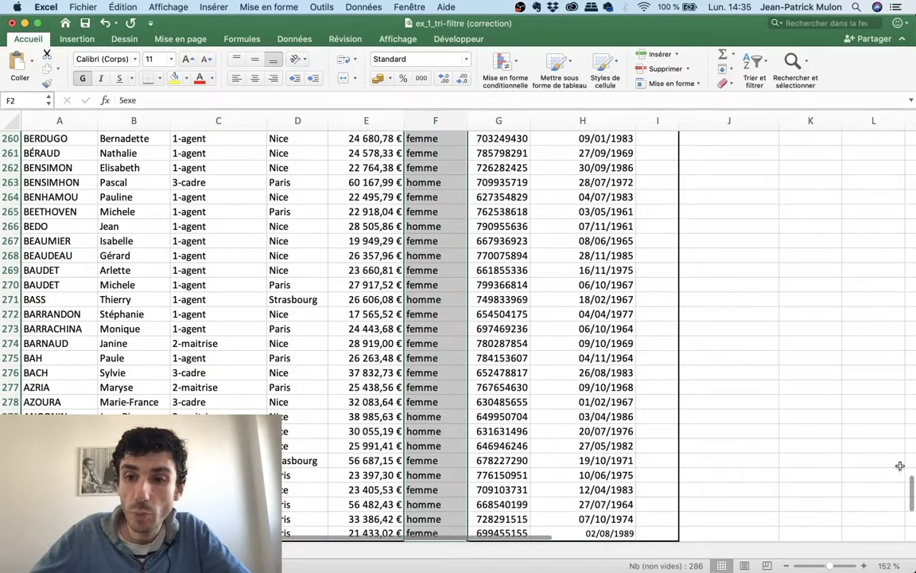
drag(910, 489, 897, 115)
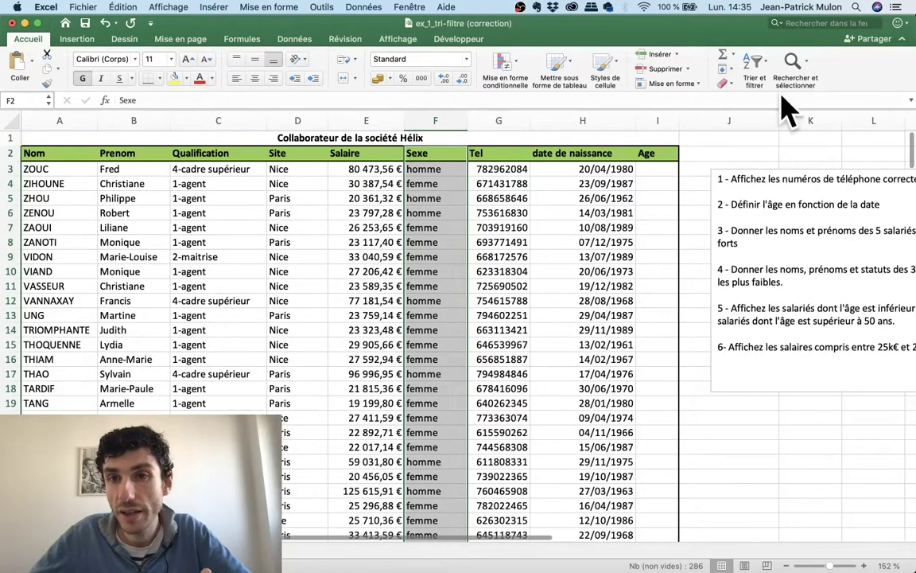
click(762, 70)
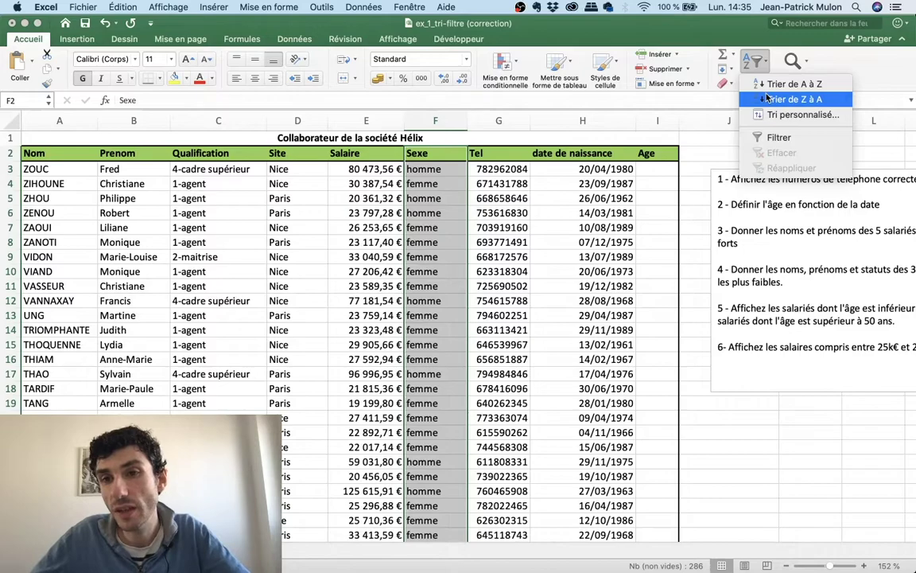
click(794, 99)
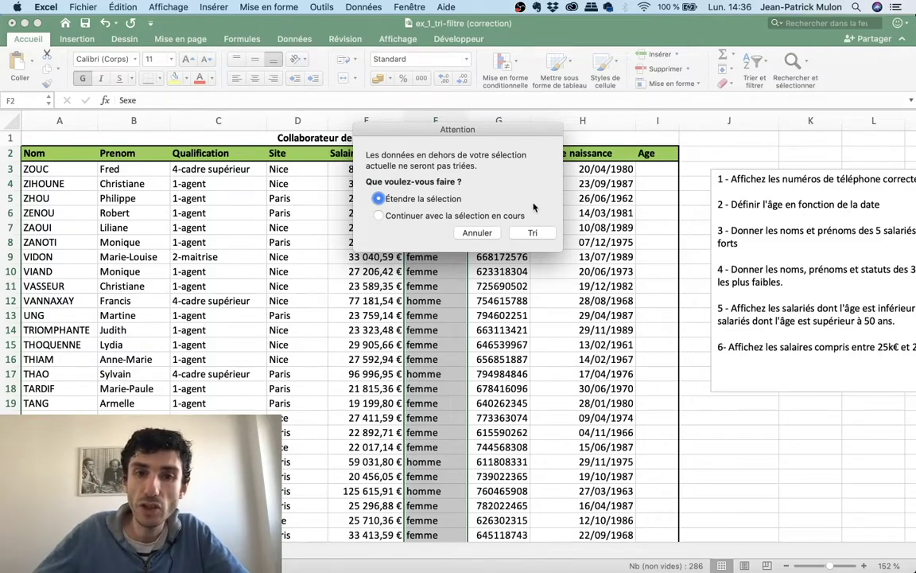
Sort by Sexe with the selection expanded to the whole table, then undo the sort.
click(532, 233)
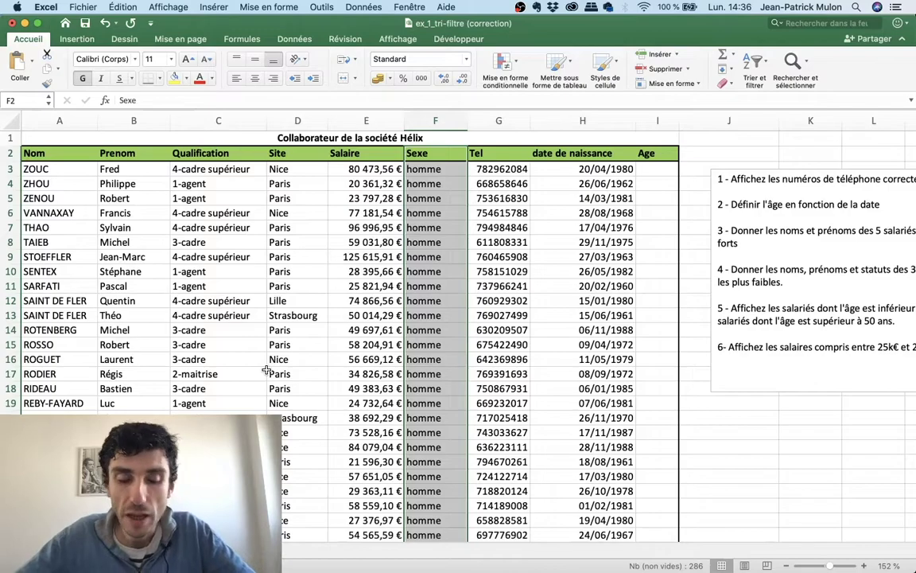
key(ctrl+z)
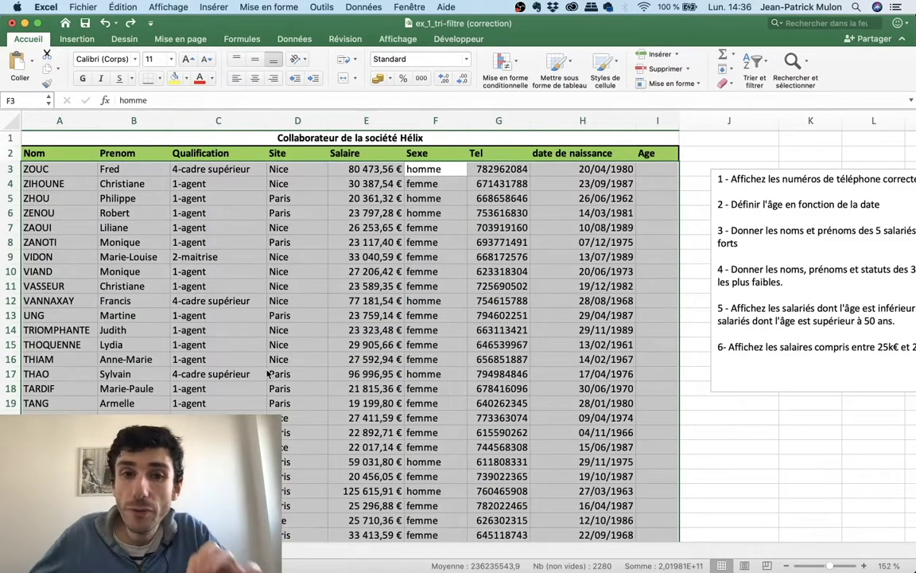
click(419, 213)
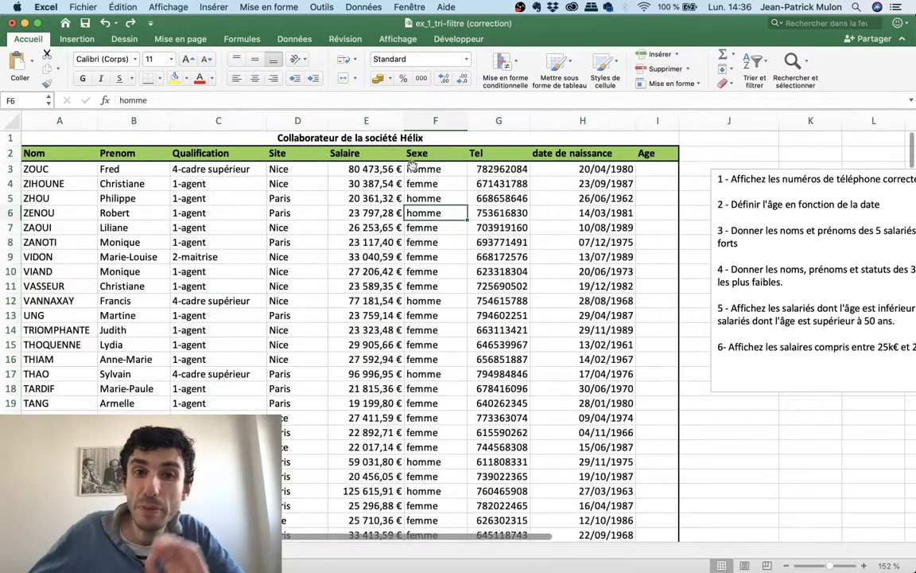
click(420, 155)
key(ctrl+shift+Down)
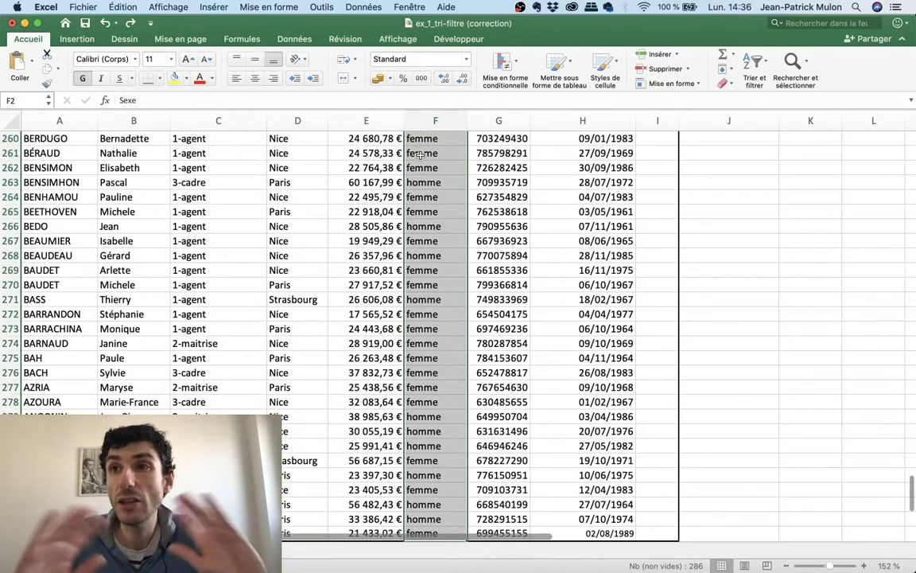
click(752, 70)
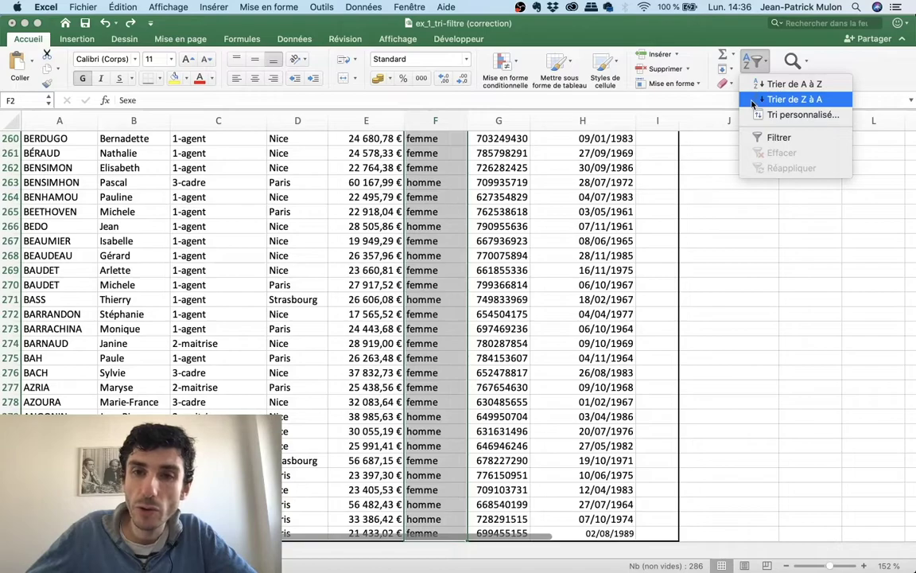
click(753, 102)
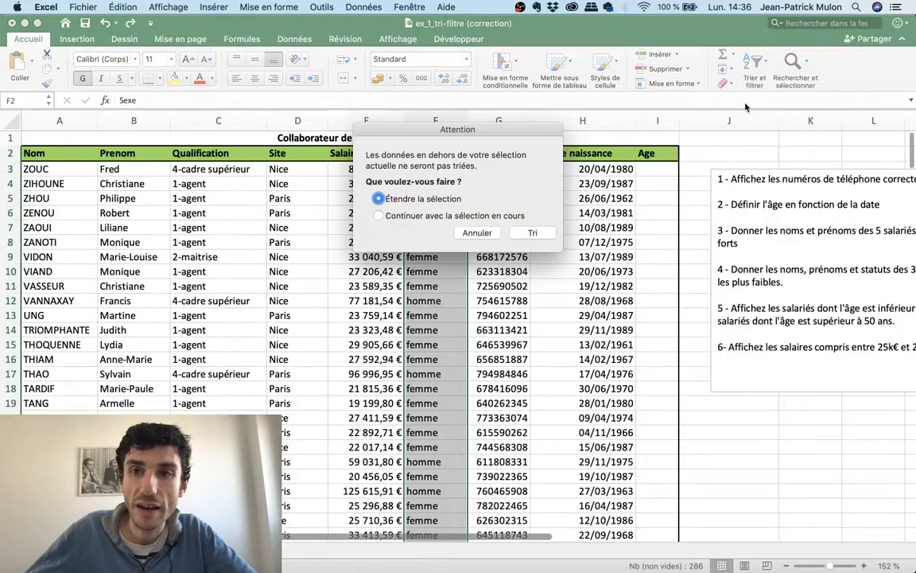
click(387, 216)
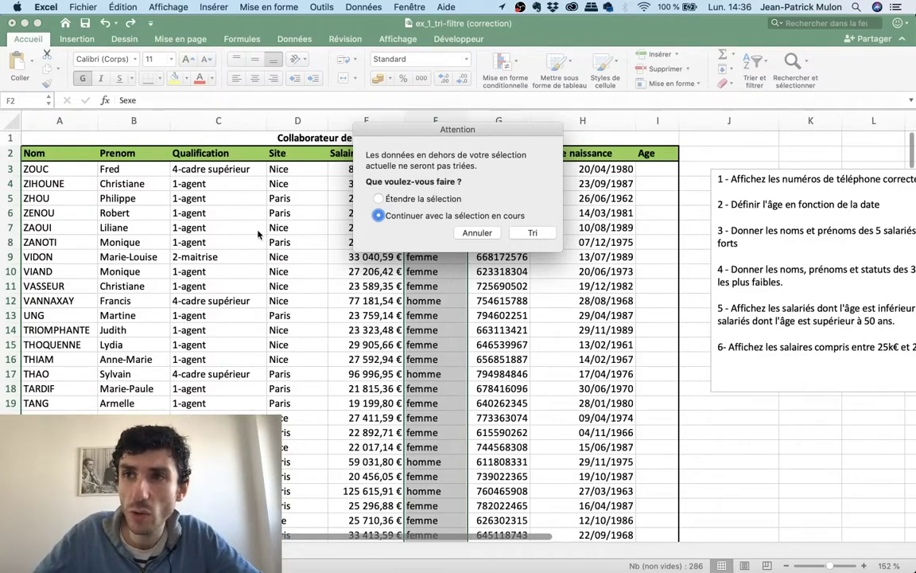
click(541, 233)
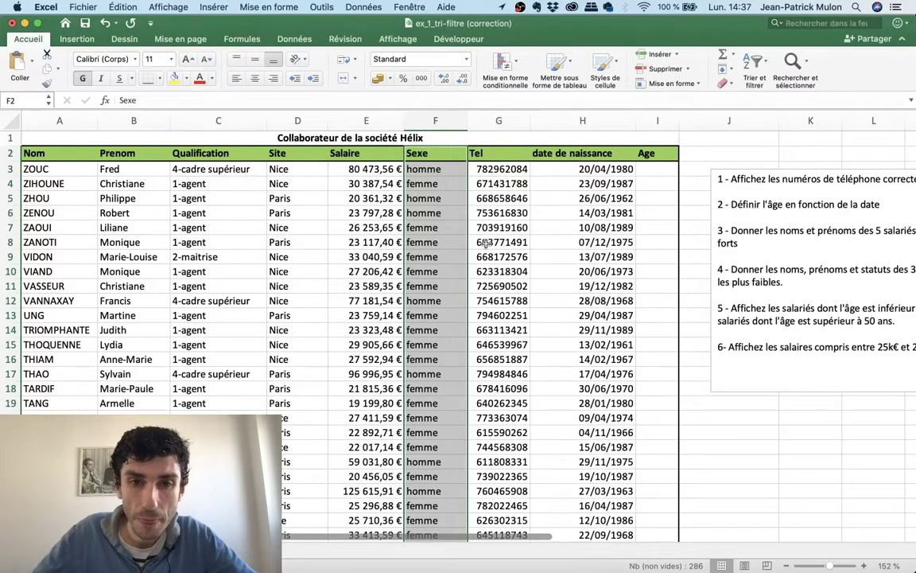
Sort only the Sexe column from Z to A, keeping the current selection.
click(754, 62)
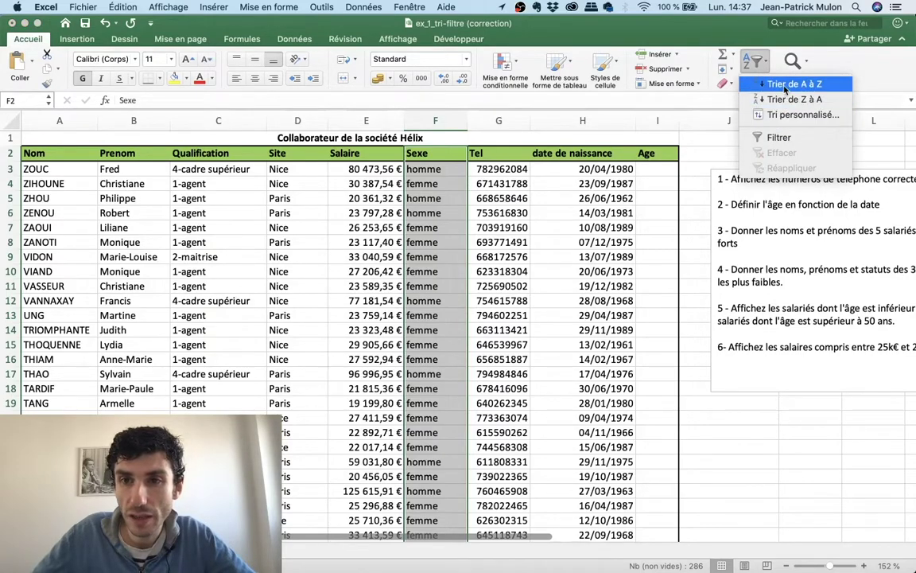
click(786, 101)
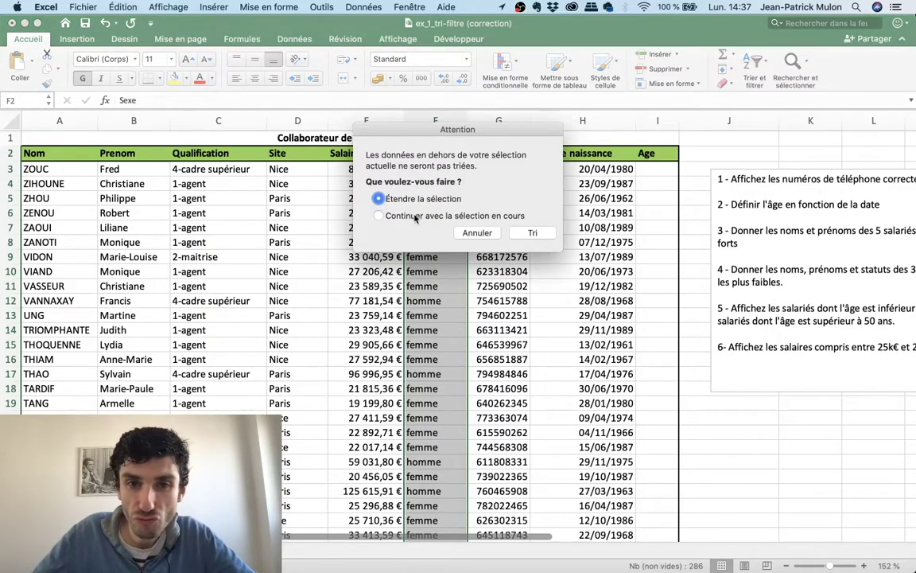
click(532, 232)
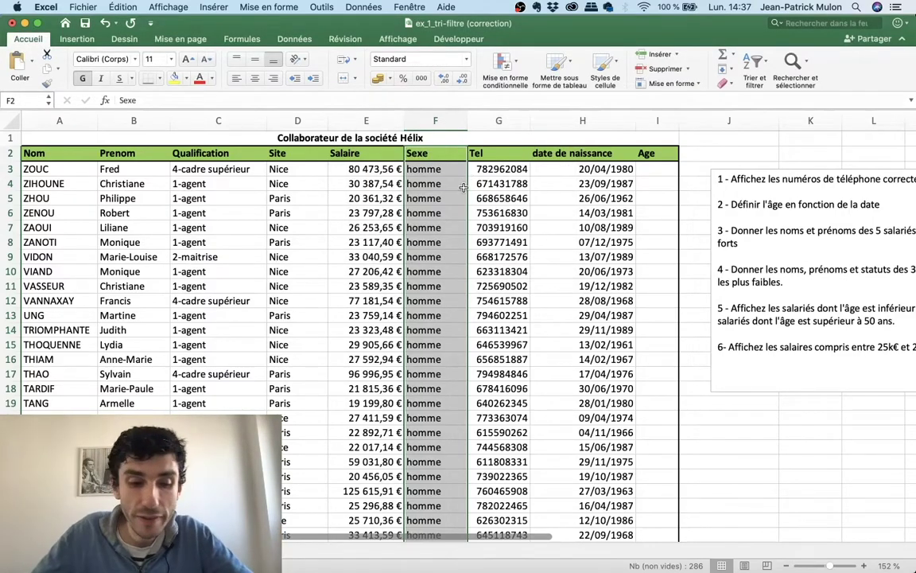
scroll(463, 187, up, 1)
scroll(463, 188, up, 1)
scroll(461, 175, up, 1)
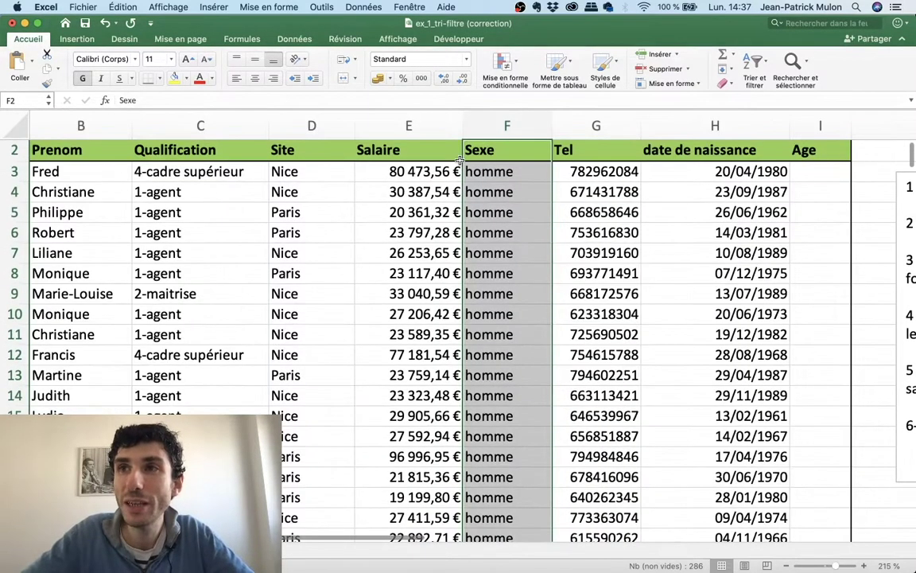
scroll(459, 161, up, 1)
scroll(460, 160, up, 1)
scroll(565, 295, up, 1)
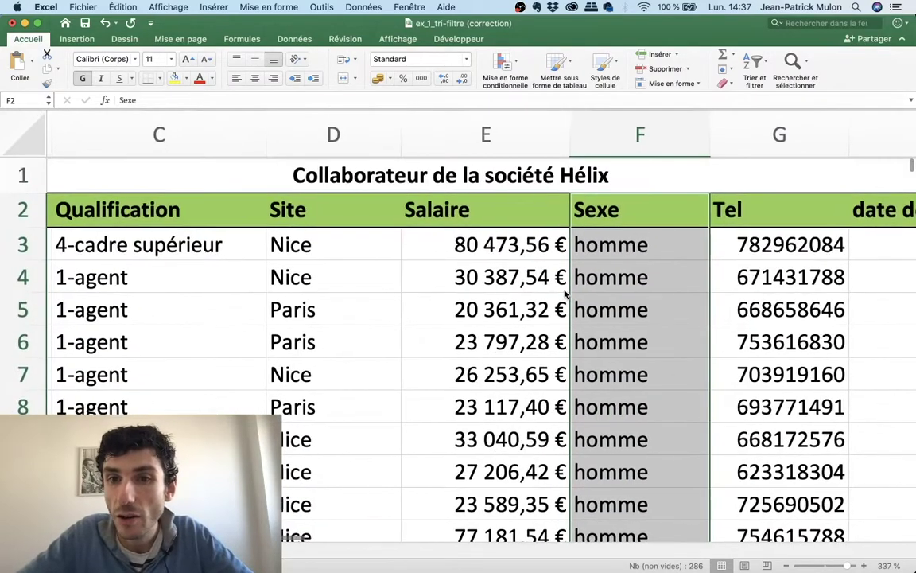
scroll(565, 295, up, 1)
Compare the top employees' site, salary and Sexe cells to spot the mismatch.
scroll(566, 295, right, 2)
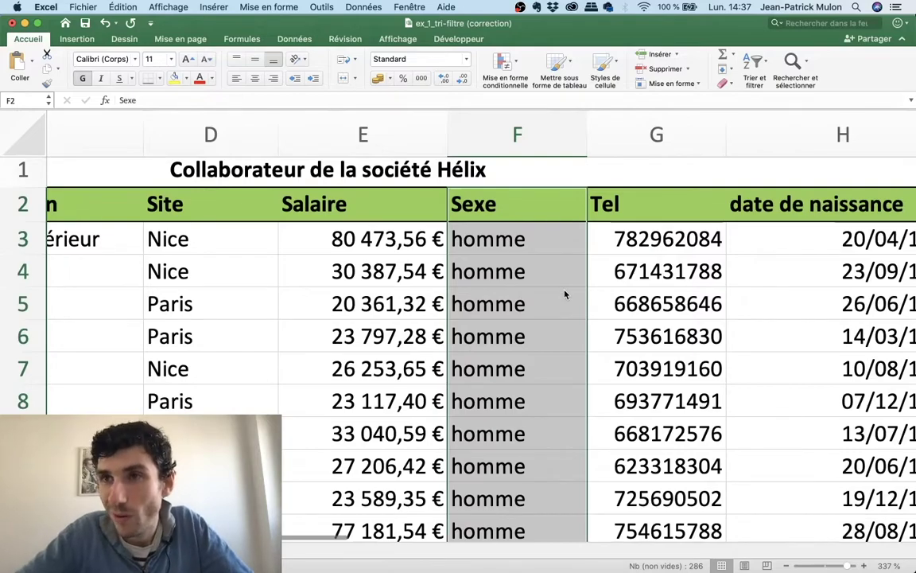
click(237, 232)
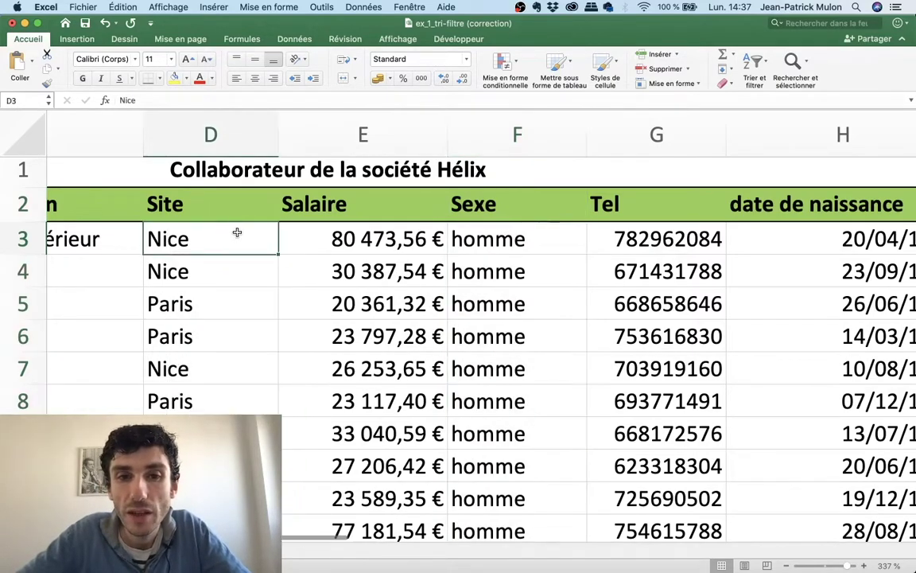
click(368, 245)
click(490, 243)
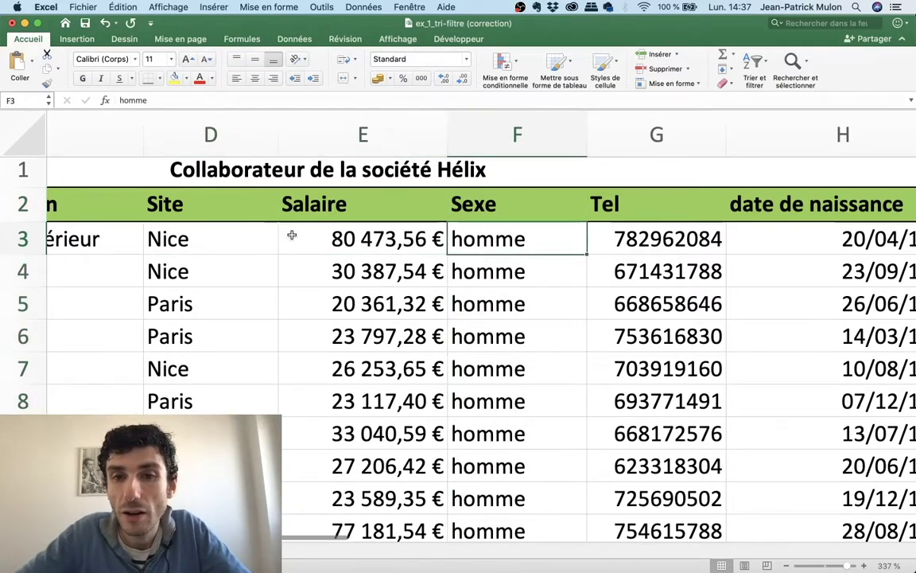
drag(183, 251, 366, 270)
click(365, 270)
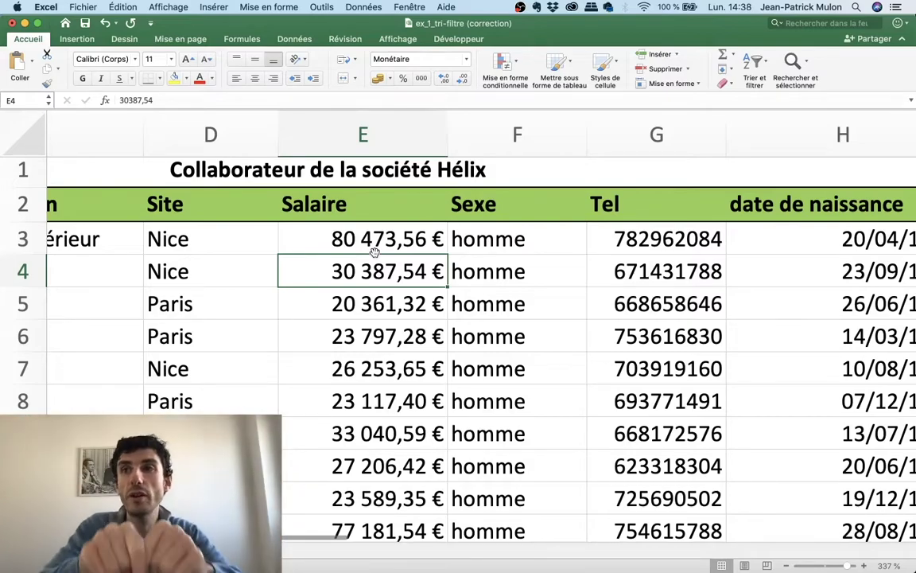
Highlight the Word note 'Lorsque je tri…' about selecting the whole database, then return to Excel.
key(ctrl+Left)
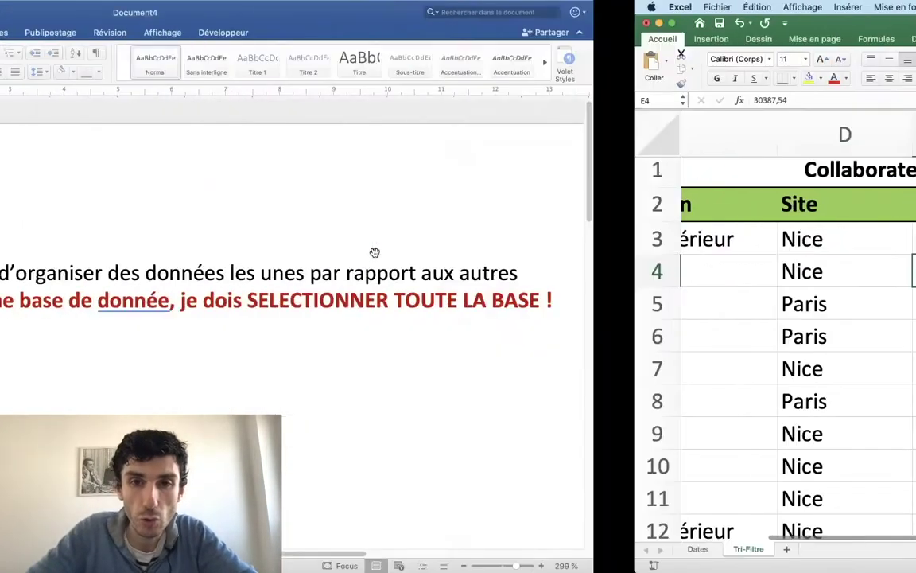
triple_click(215, 303)
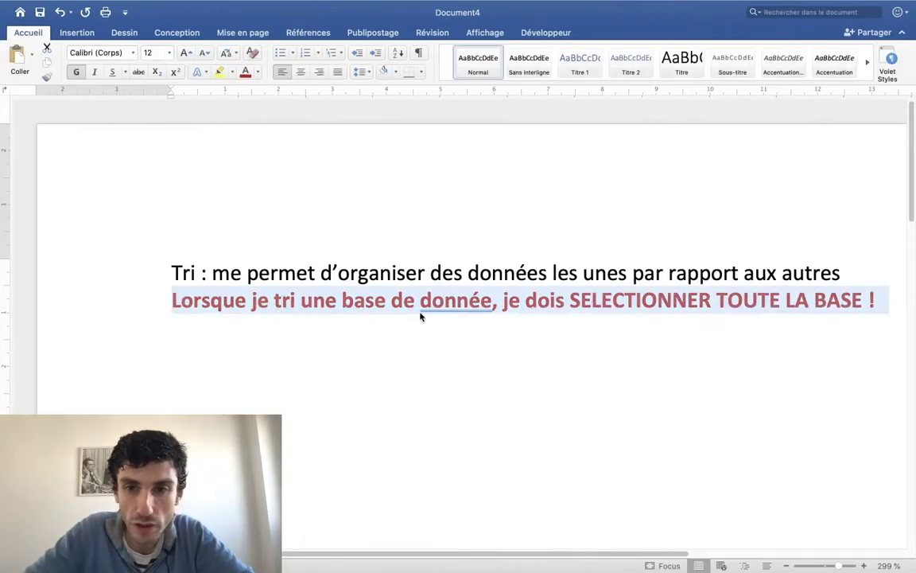
scroll(419, 313, up, 2)
scroll(484, 301, up, 2)
scroll(499, 298, up, 2)
scroll(499, 298, right, 2)
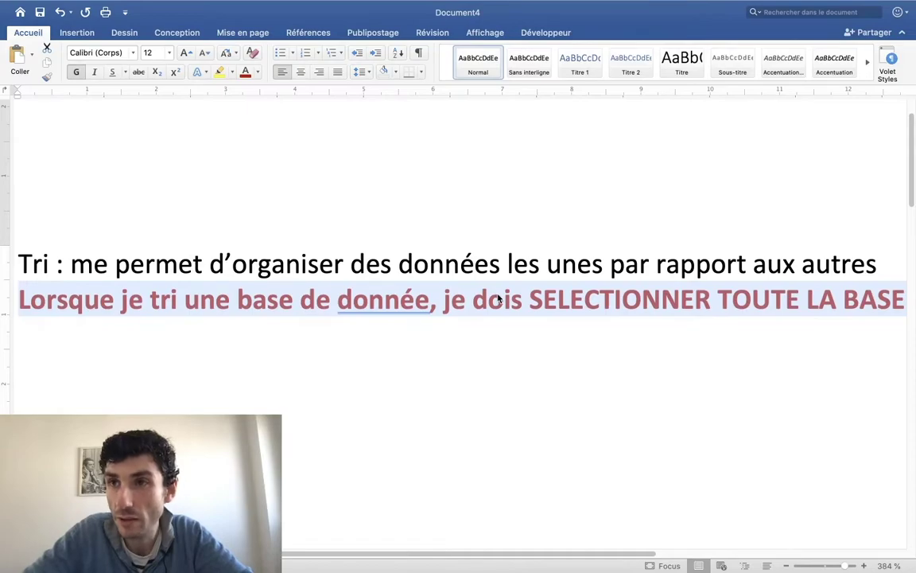
key(ctrl+Right)
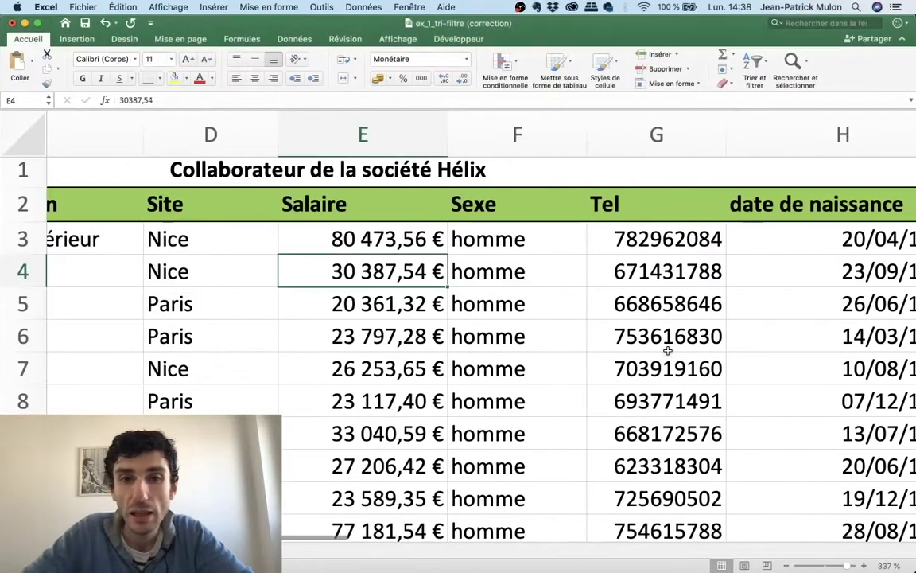
Undo the column-only sort to restore the mixed femme/homme Sexe values.
click(545, 301)
scroll(545, 298, down, 5)
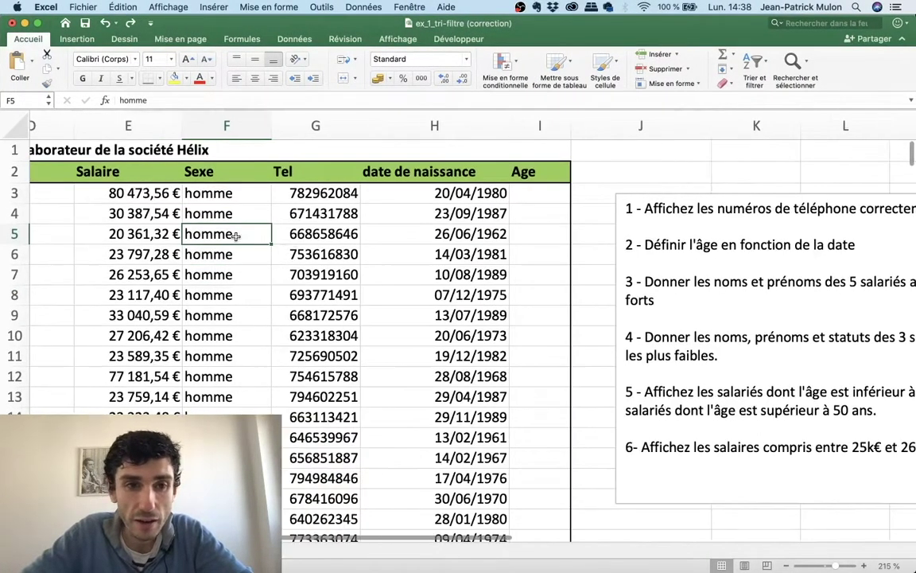
scroll(236, 235, down, 2)
scroll(235, 235, down, 3)
scroll(236, 238, up, 2)
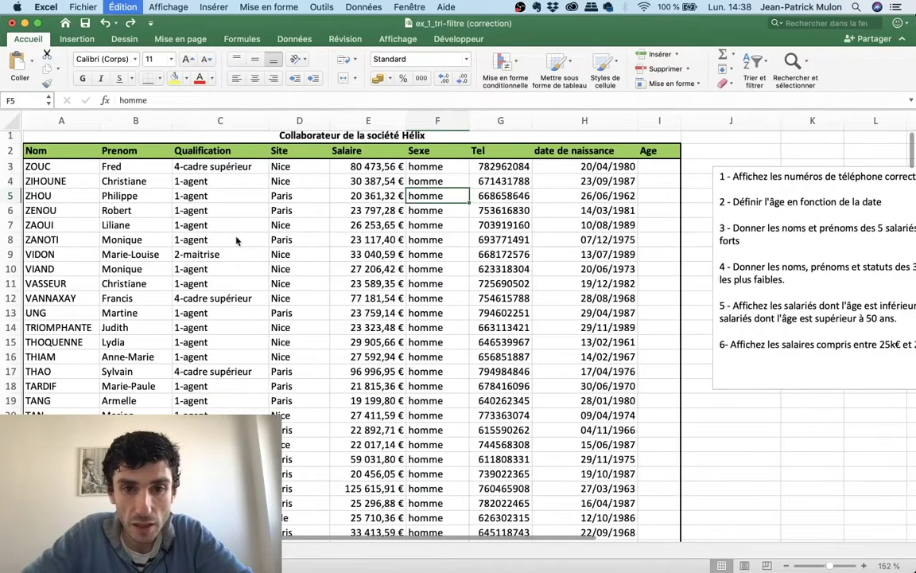
key(ctrl+z)
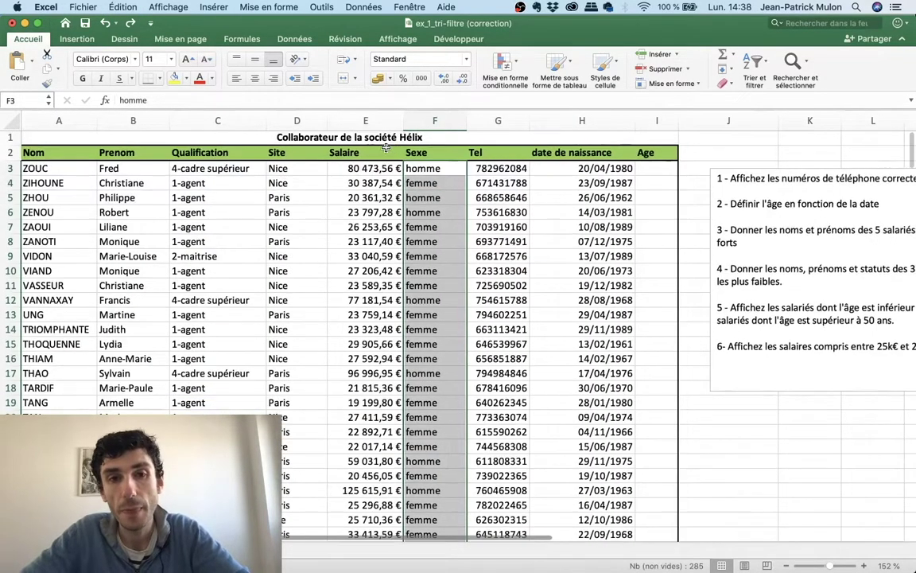
Select the whole table from the Nom header and custom-sort it by Sexe, A to Z.
click(60, 150)
key(ctrl+shift+Right)
key(ctrl+shift+Down)
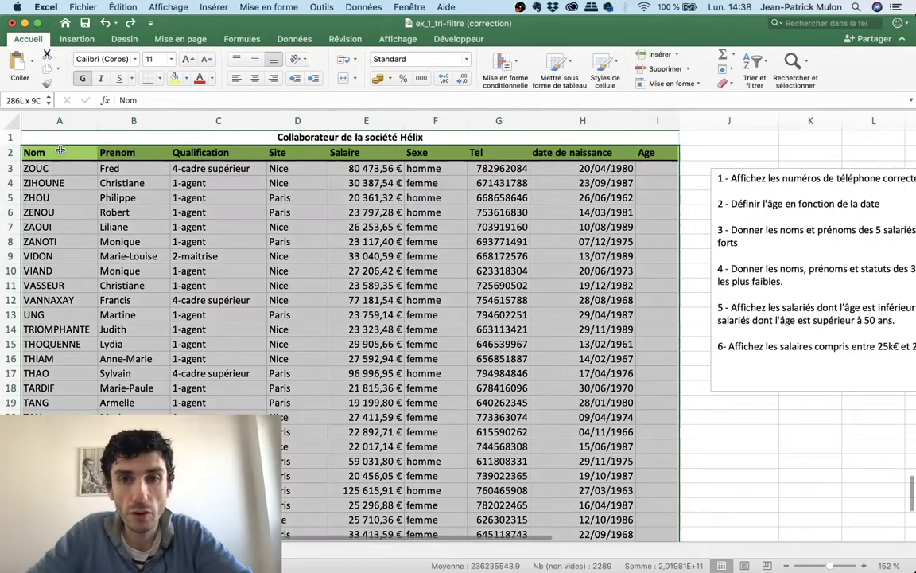
click(749, 71)
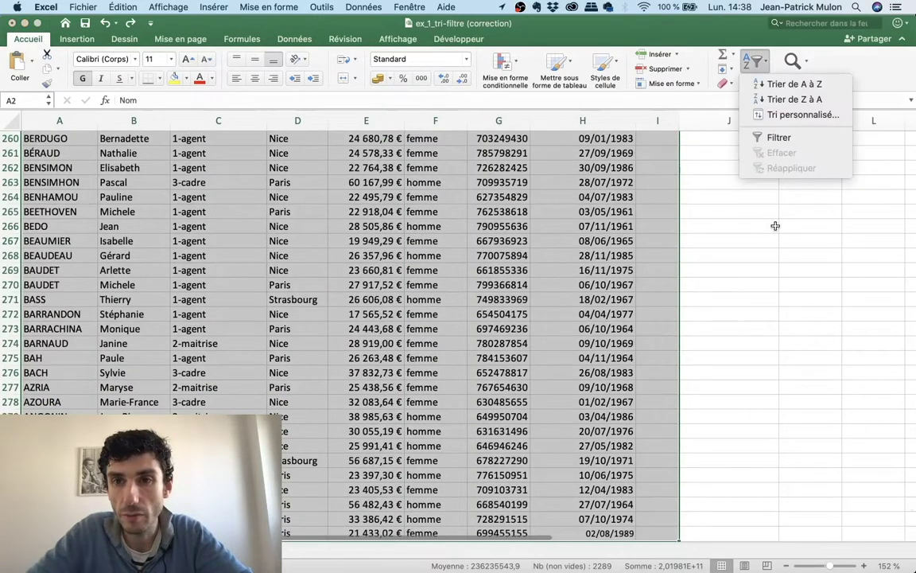
click(785, 116)
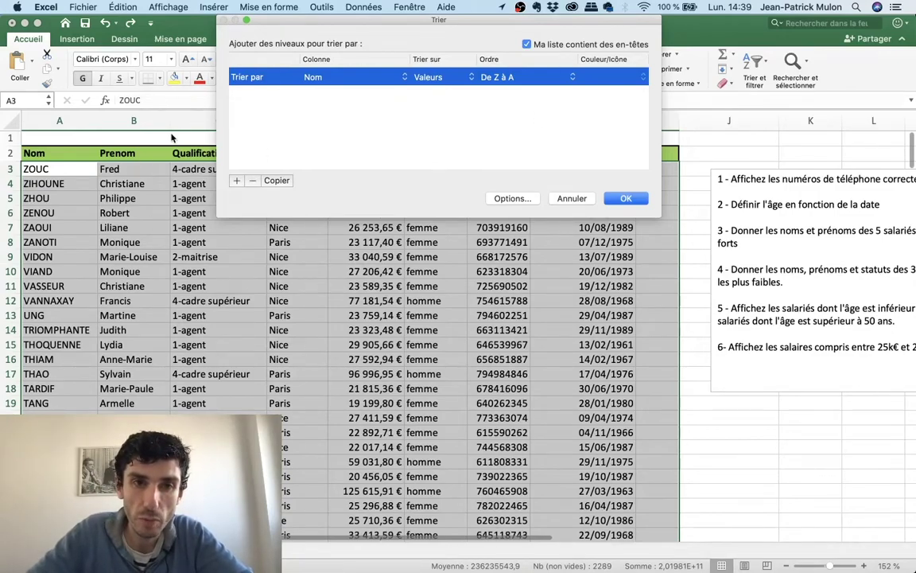
click(390, 78)
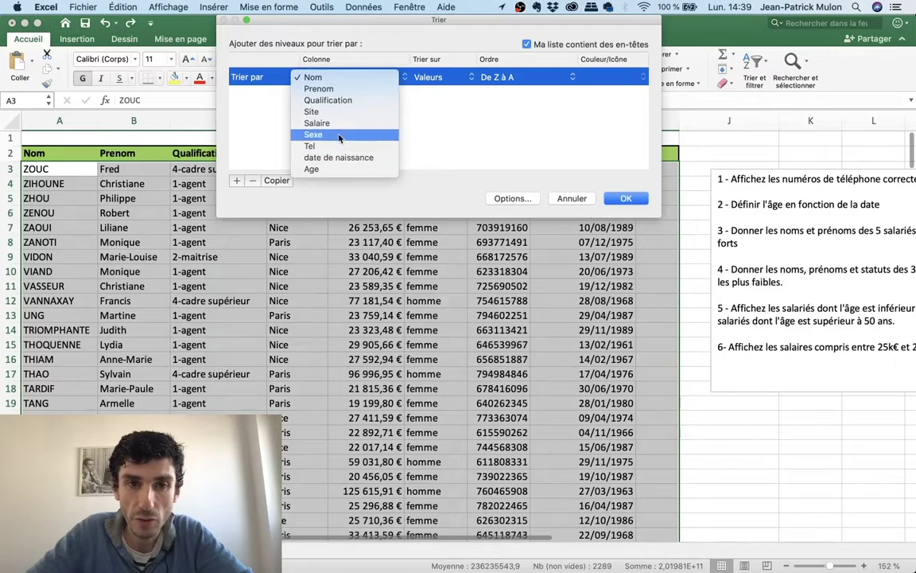
click(314, 124)
click(524, 77)
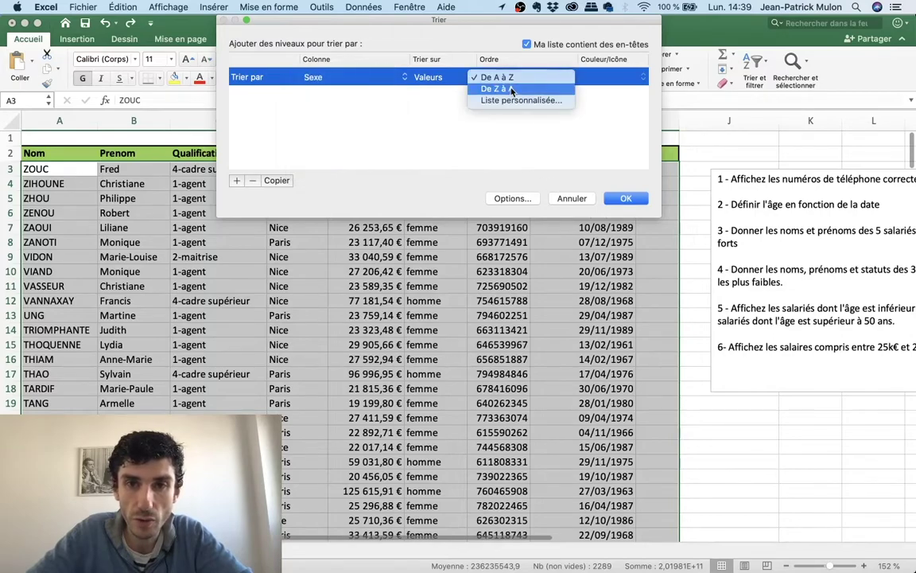
click(499, 88)
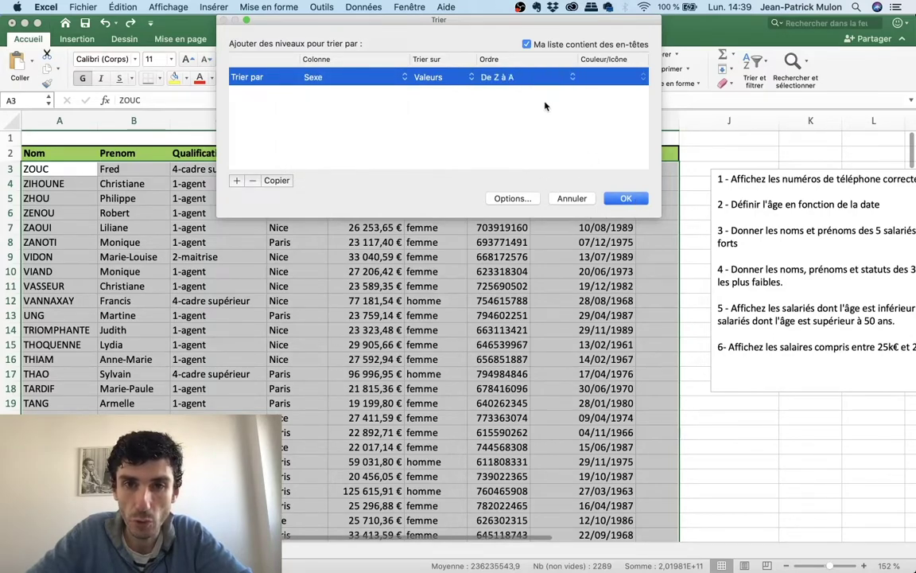
click(509, 77)
click(487, 65)
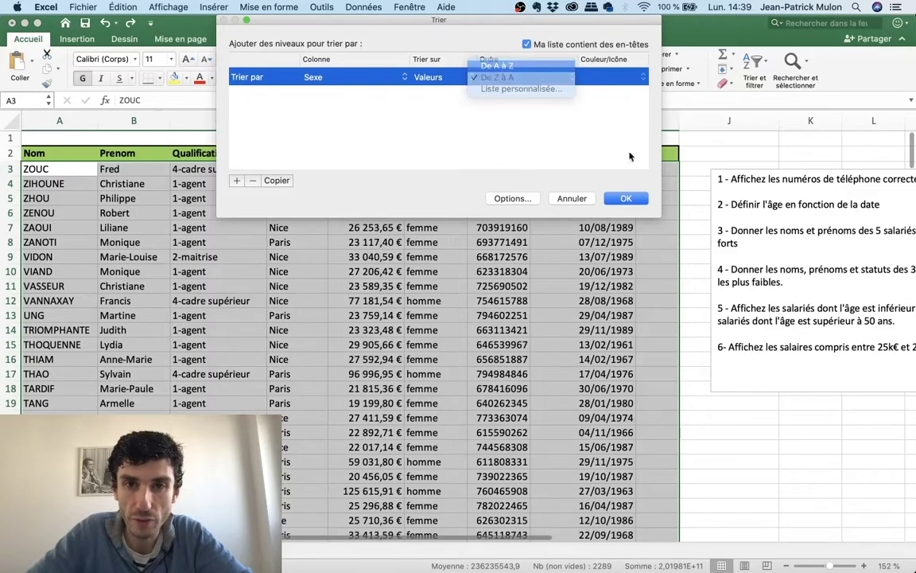
click(626, 198)
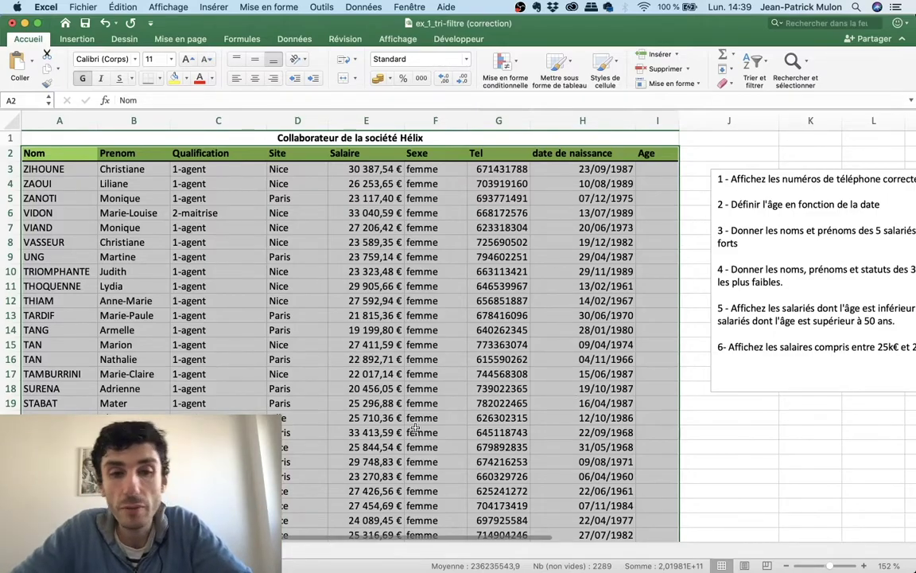
scroll(373, 385, down, 3)
scroll(374, 385, down, 1)
scroll(374, 385, down, 5)
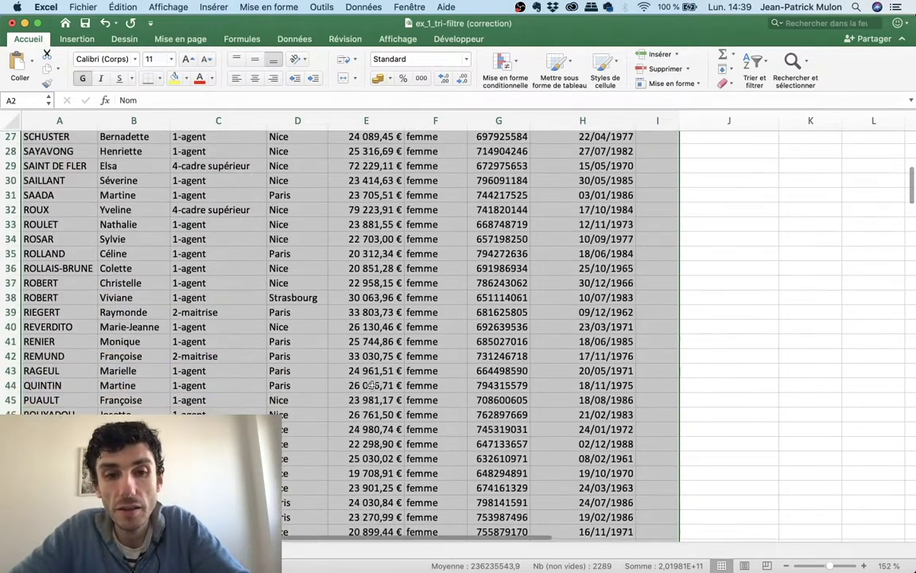
scroll(372, 385, down, 2)
scroll(372, 384, down, 1)
scroll(372, 385, down, 6)
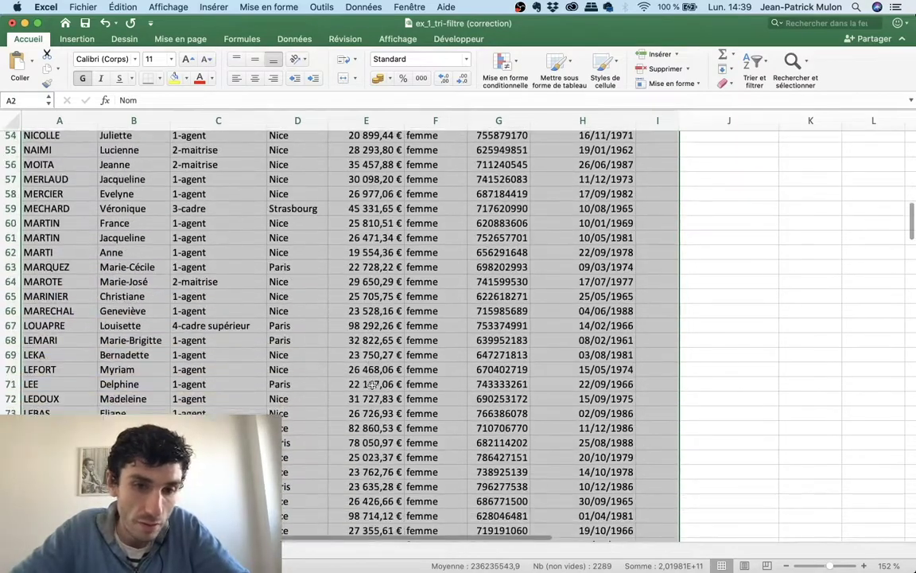
scroll(372, 385, down, 10)
scroll(372, 385, down, 13)
scroll(372, 385, up, 6)
scroll(370, 383, up, 20)
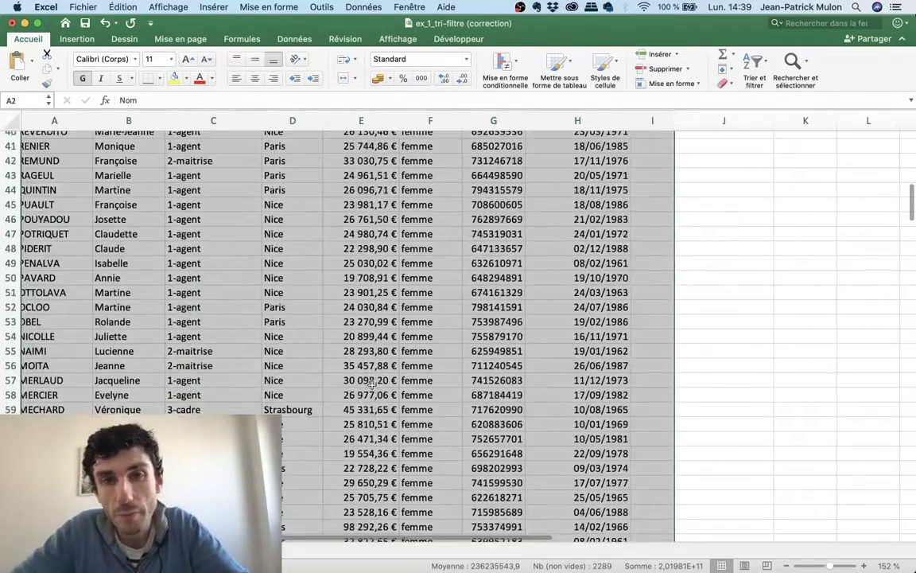
scroll(371, 385, up, 15)
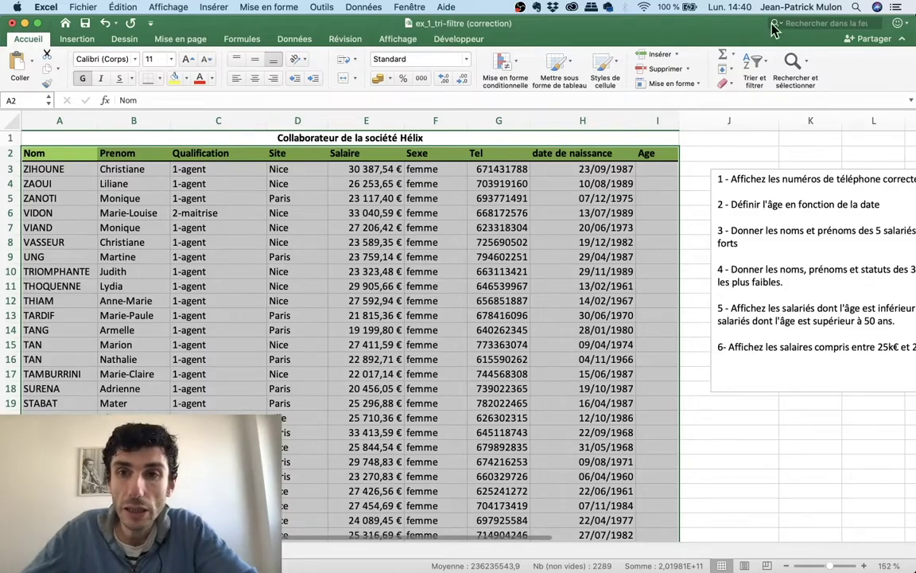
Custom-sort the employee table by Site from A to Z instead of Sexe, putting Lille rows first.
click(753, 68)
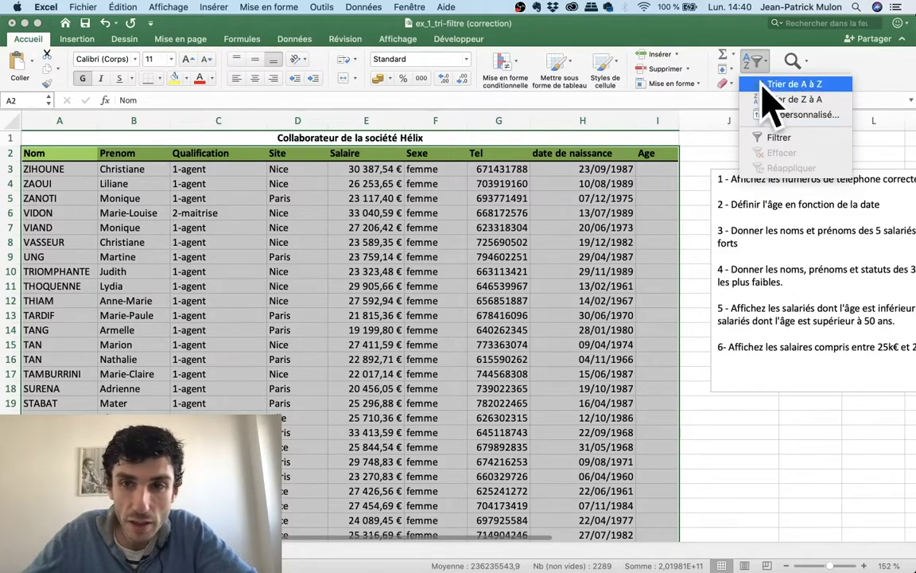
click(795, 114)
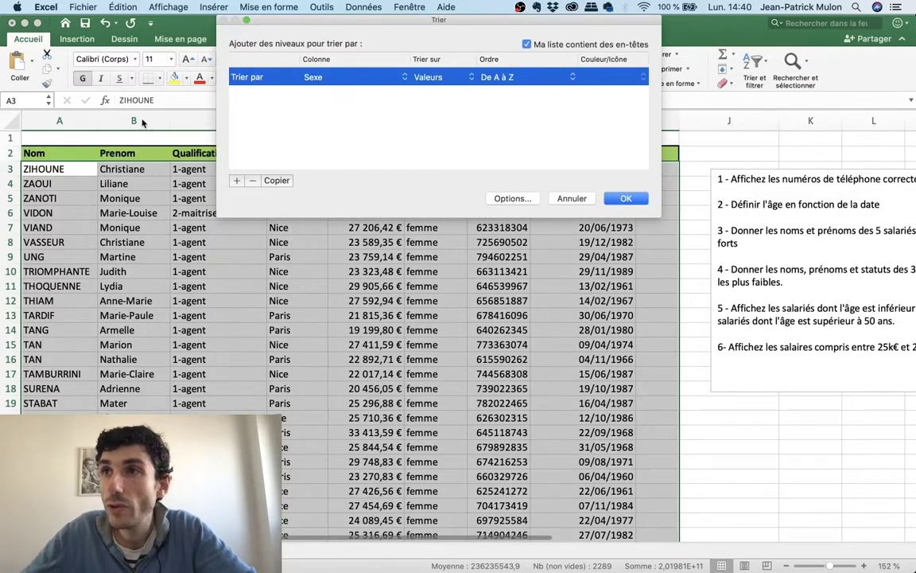
click(354, 77)
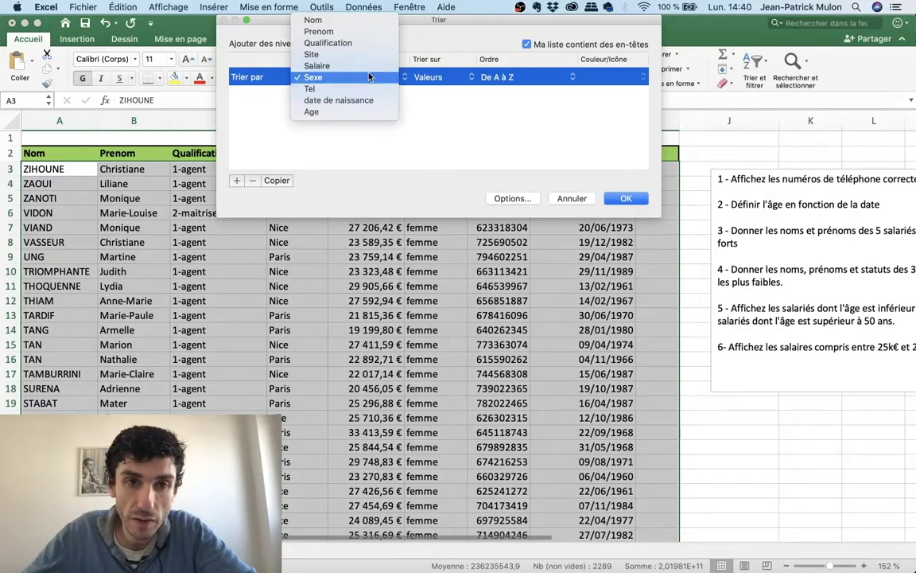
click(326, 55)
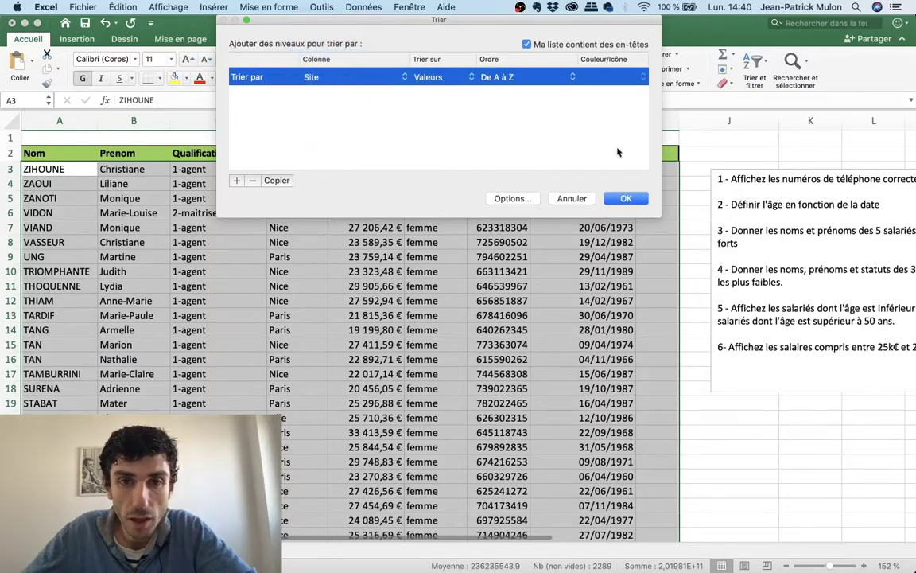
click(621, 200)
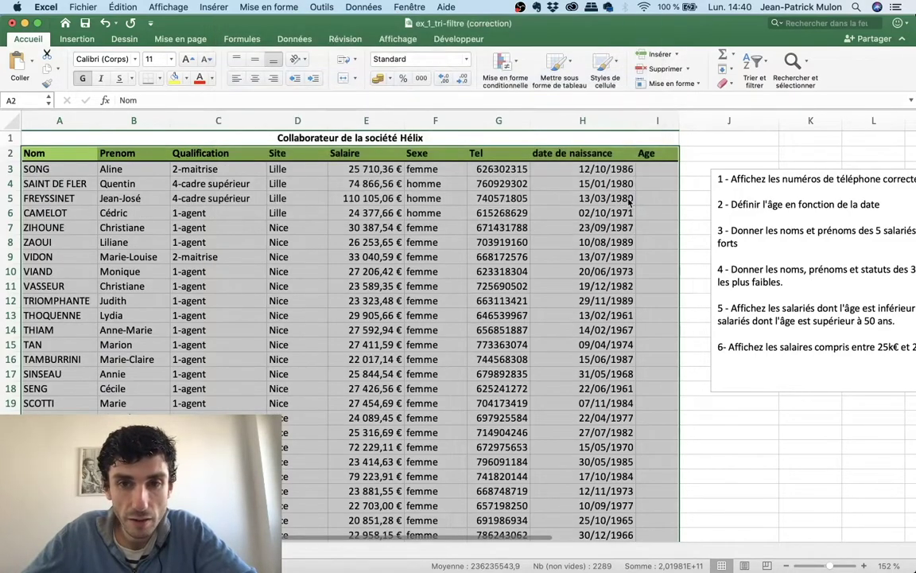
scroll(279, 211, down, 2)
scroll(280, 209, down, 7)
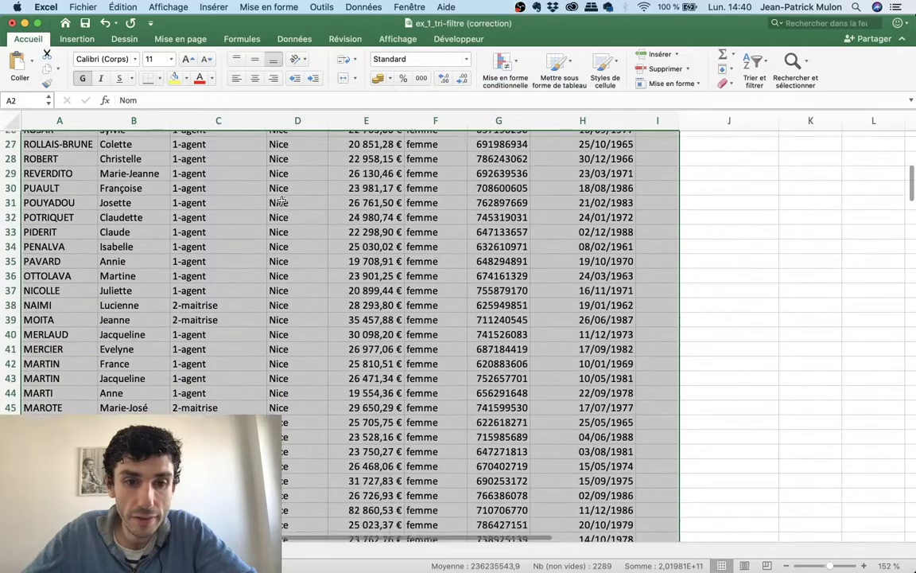
scroll(280, 207, down, 4)
scroll(282, 204, down, 9)
scroll(283, 201, down, 10)
scroll(283, 200, down, 9)
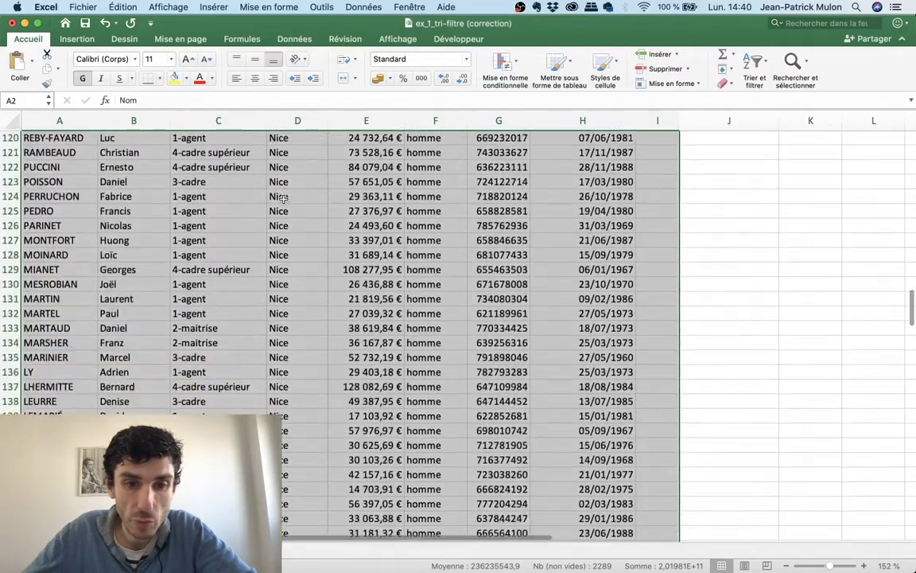
scroll(283, 199, down, 9)
scroll(283, 199, down, 9)
scroll(284, 199, down, 7)
scroll(283, 199, down, 7)
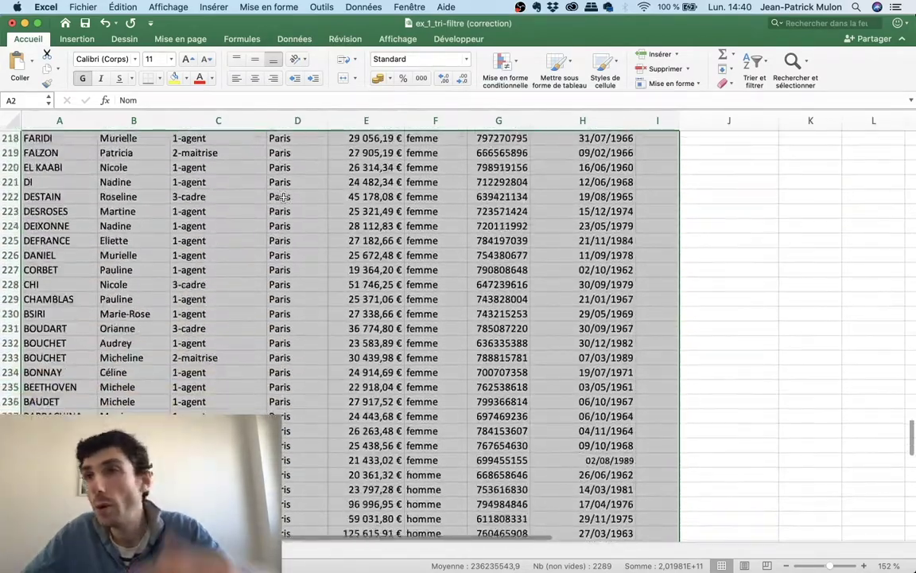
scroll(284, 198, down, 1)
scroll(285, 197, up, 10)
scroll(285, 198, up, 9)
scroll(285, 197, up, 15)
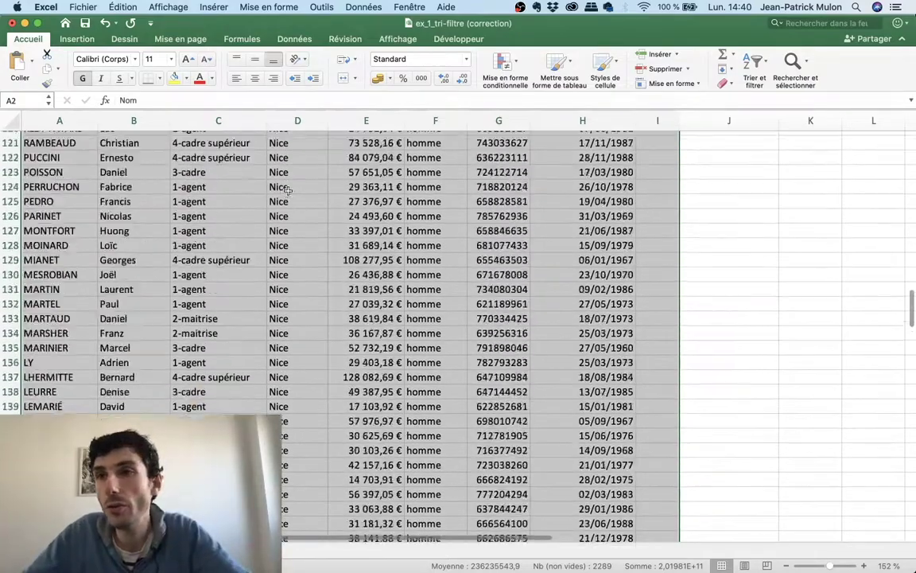
scroll(286, 195, up, 9)
scroll(285, 195, up, 20)
scroll(285, 195, up, 9)
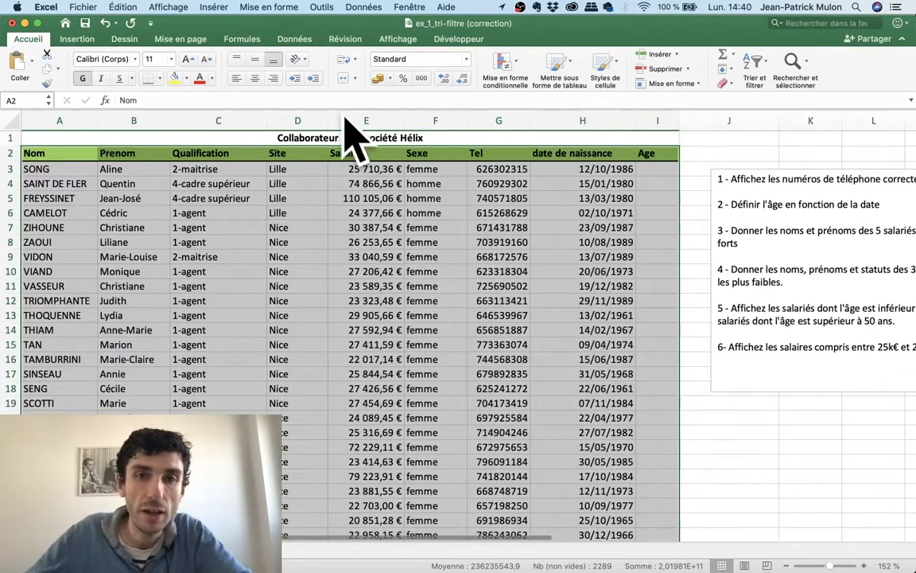
Set the Site sort level's order to a custom list to bring up the custom lists window.
click(750, 63)
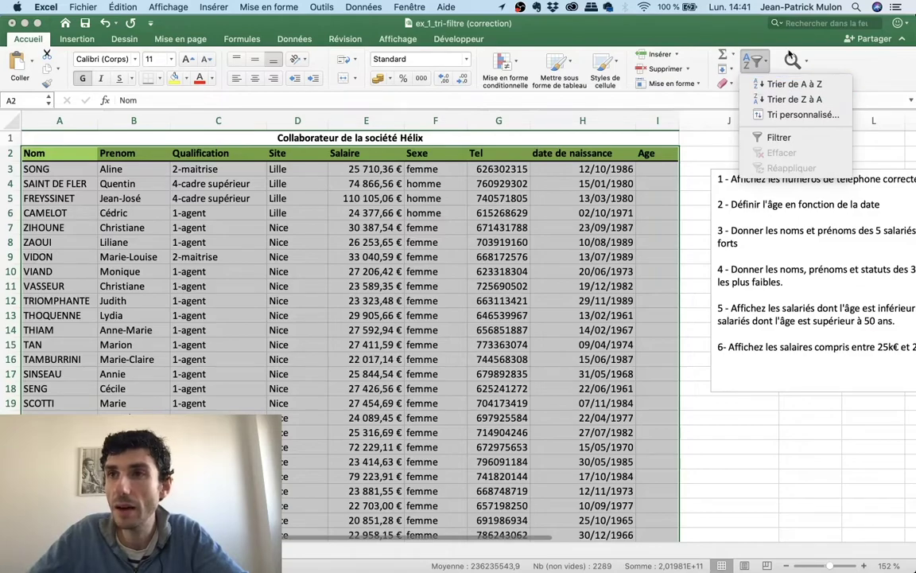
click(768, 115)
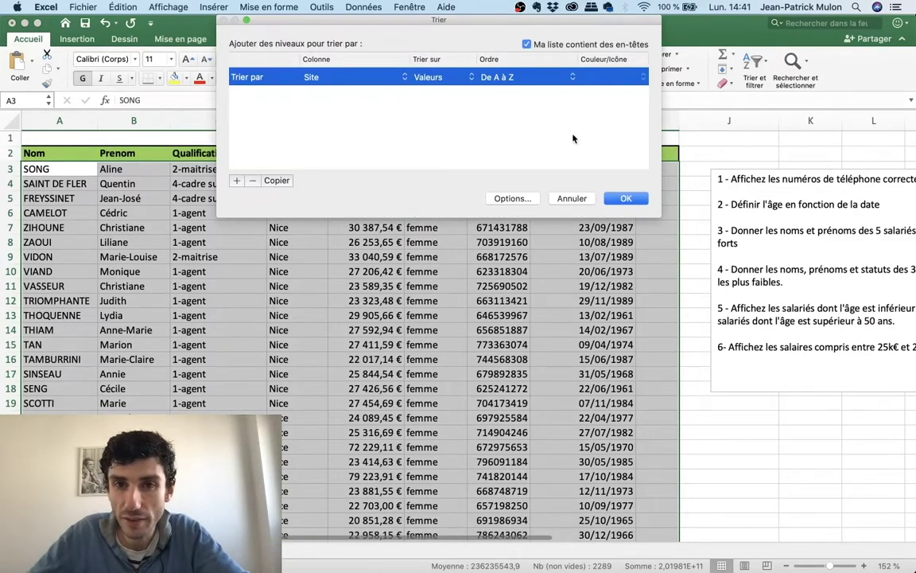
click(572, 77)
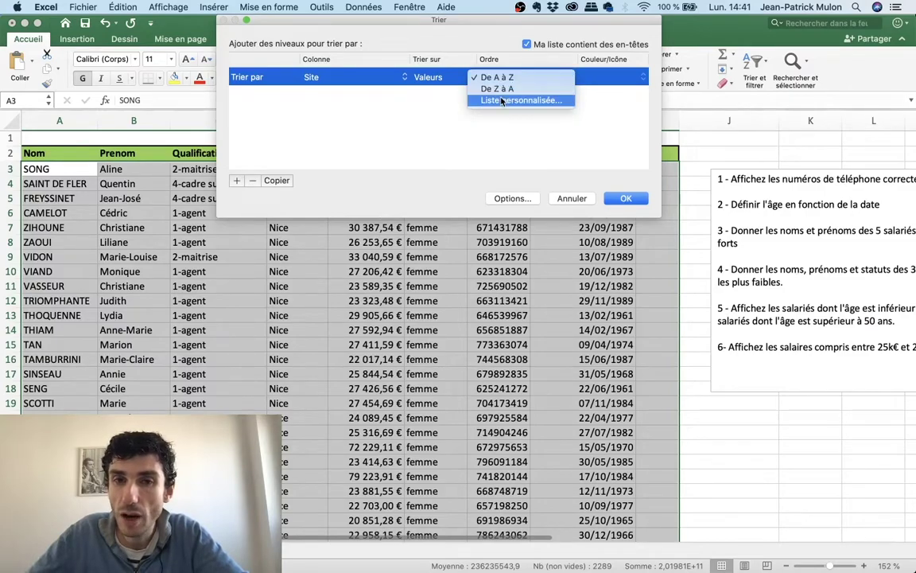
click(422, 96)
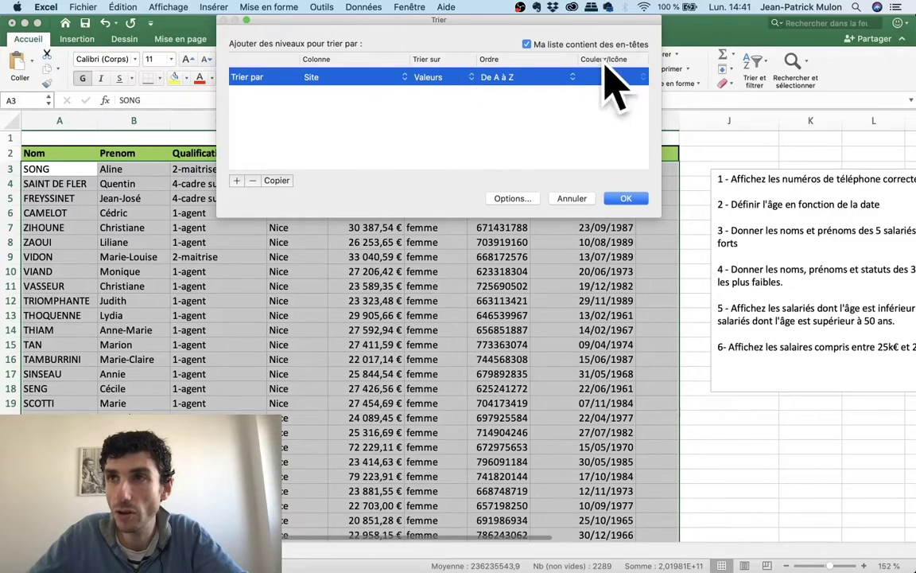
click(477, 79)
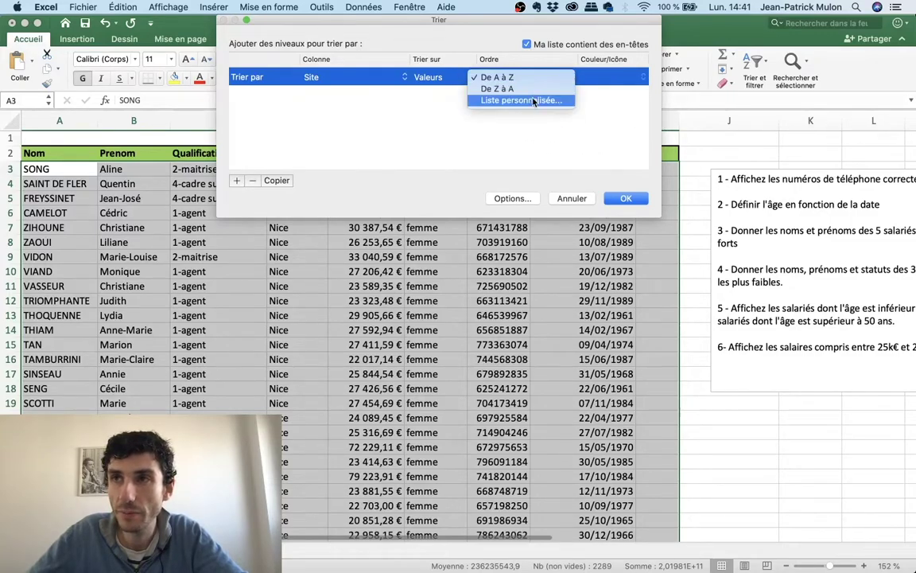
click(529, 100)
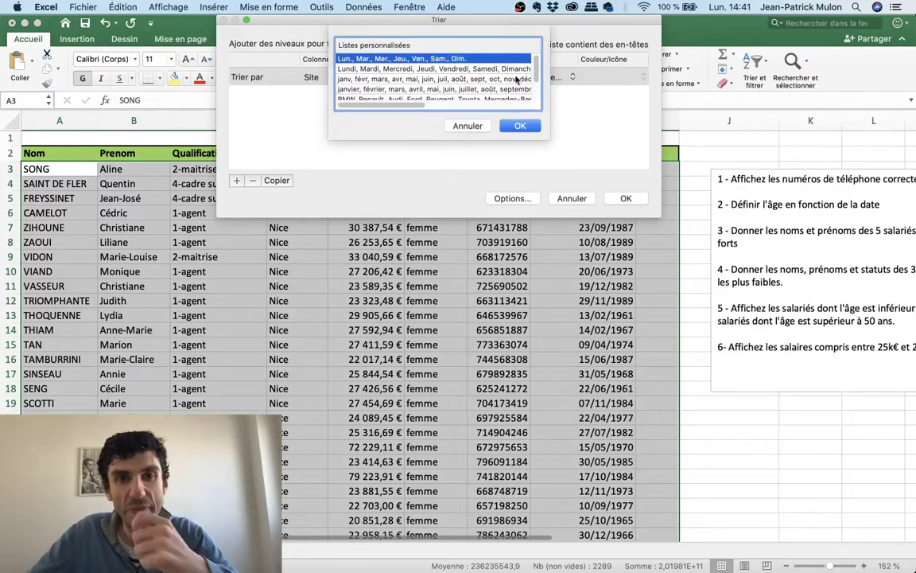
scroll(526, 84, down, 3)
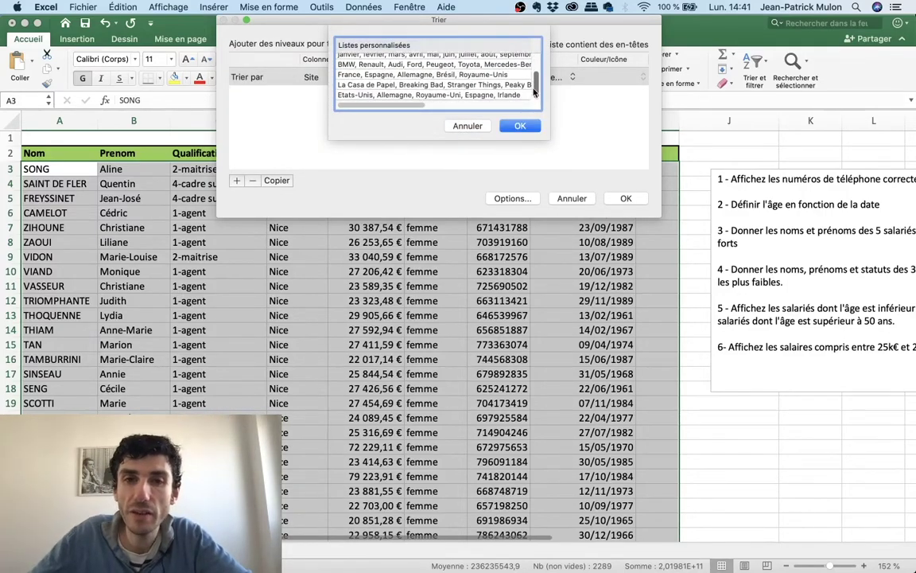
scroll(530, 88, up, 5)
scroll(531, 86, down, 2)
scroll(530, 85, down, 2)
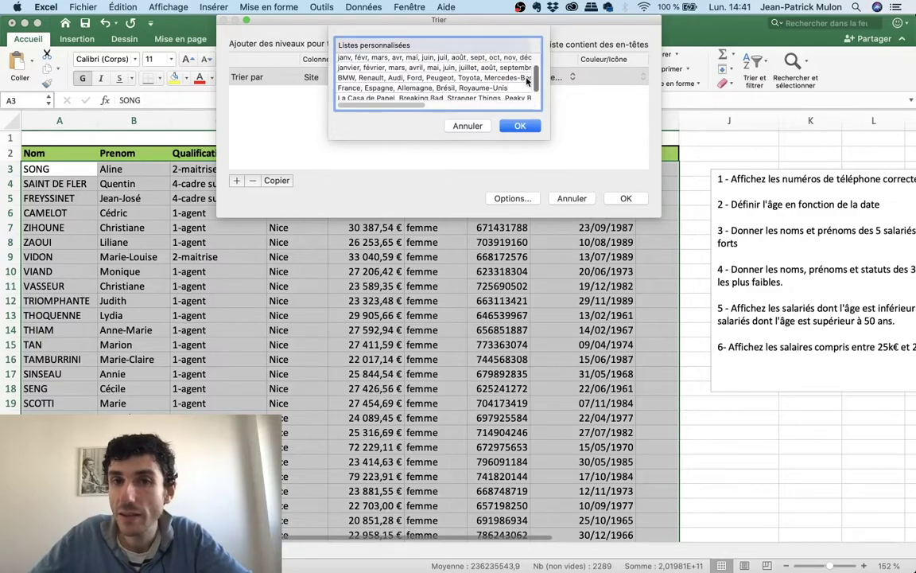
scroll(530, 83, down, 2)
scroll(529, 80, up, 4)
scroll(528, 78, down, 4)
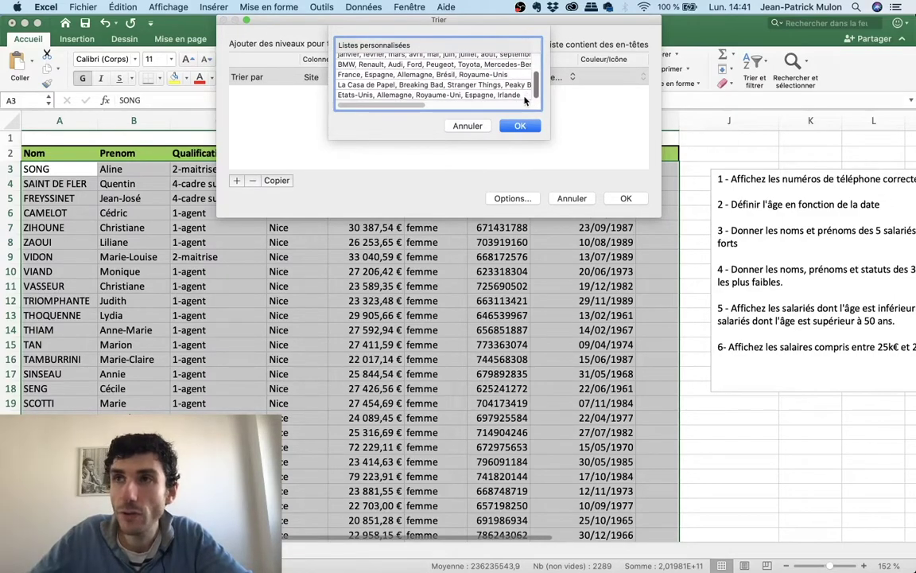
scroll(525, 73, up, 3)
scroll(525, 73, down, 3)
scroll(517, 77, up, 3)
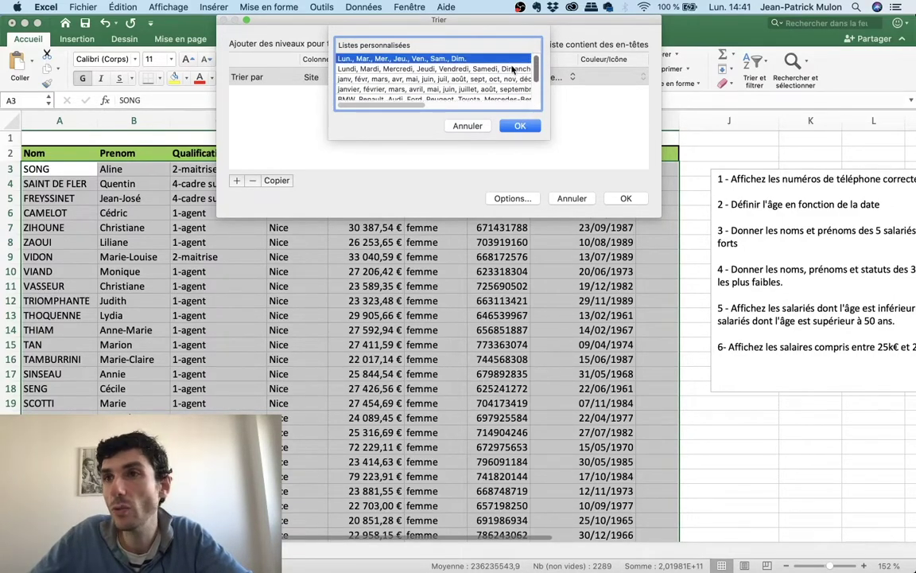
scroll(507, 82, down, 2)
scroll(506, 83, down, 1)
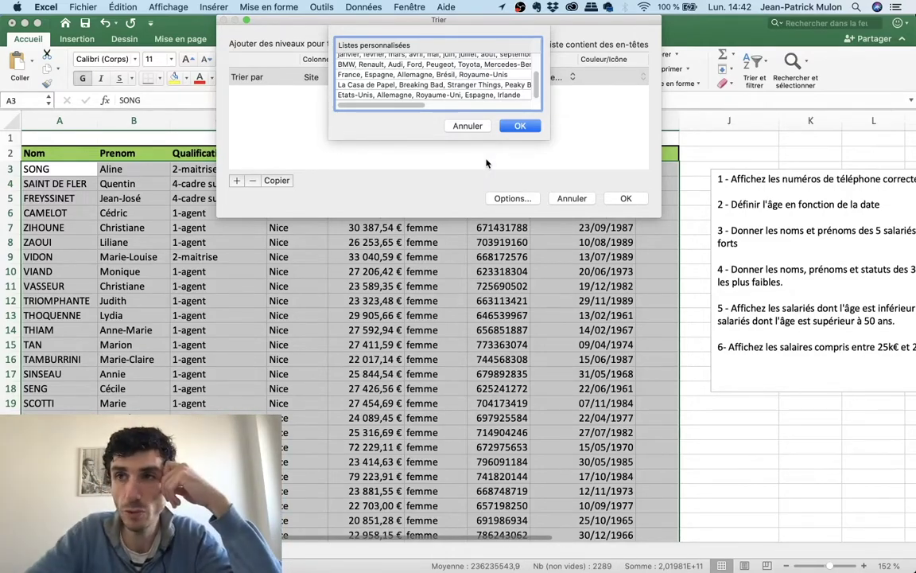
Cancel the custom-list choice and the pending Site sort without applying it.
click(459, 126)
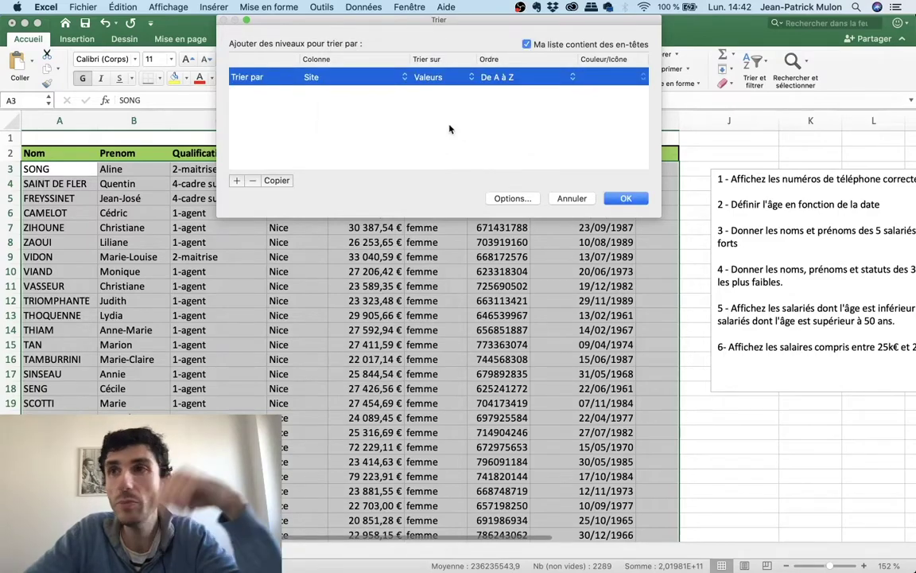
click(49, 8)
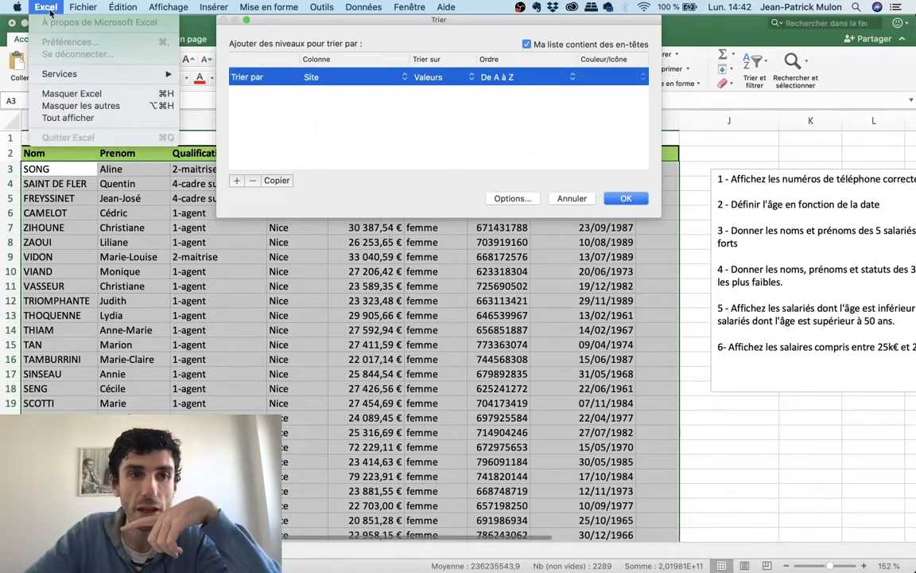
click(49, 7)
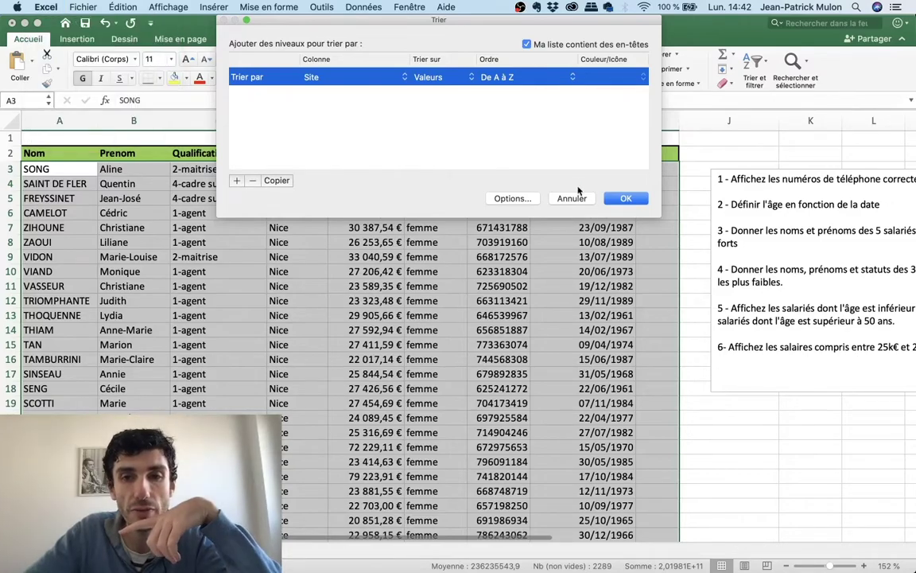
click(588, 198)
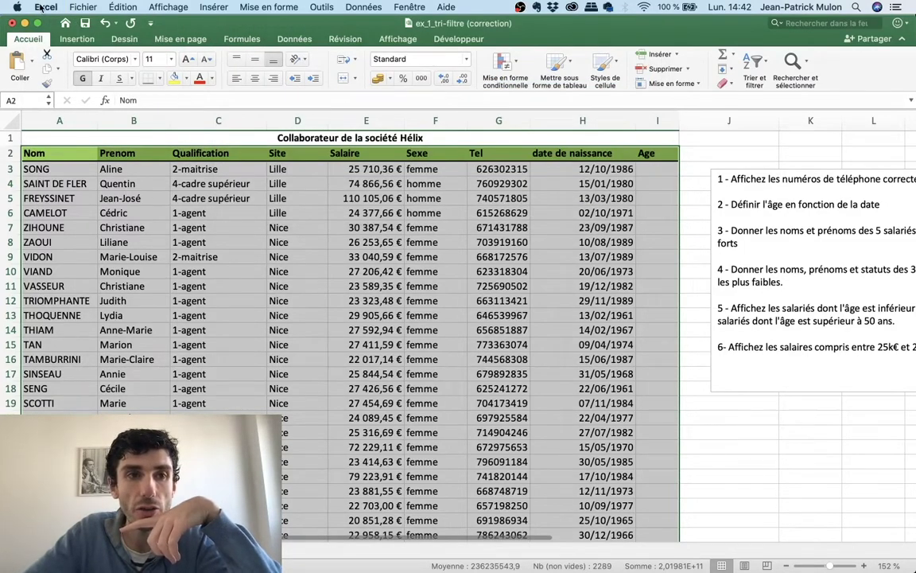
Show the Excel application menu to reach Preferences.
click(41, 8)
mouse_move(123, 7)
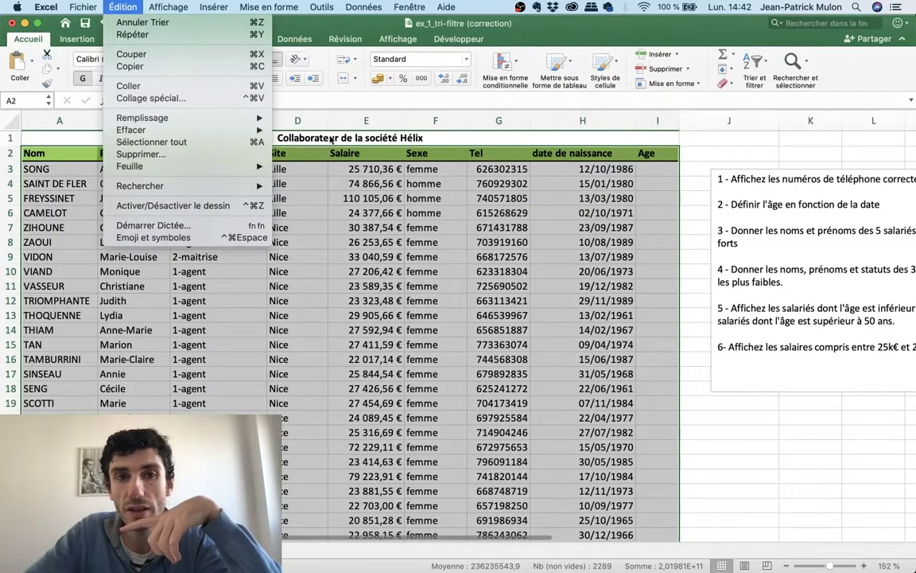
click(508, 168)
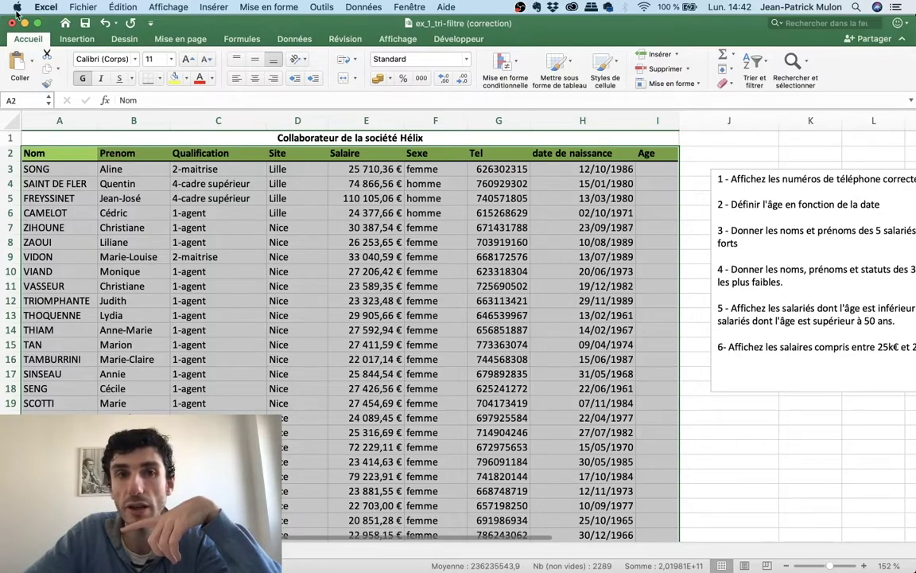
click(44, 8)
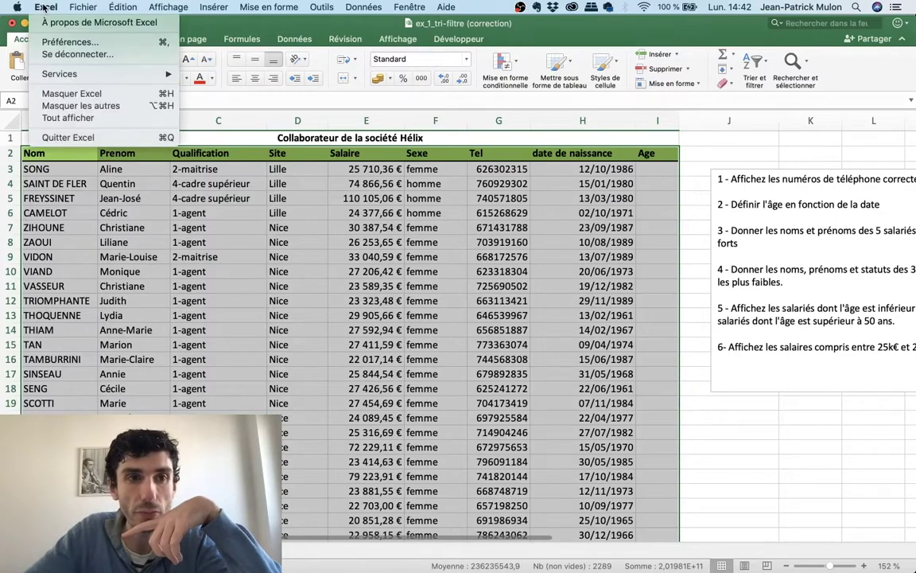
Add the custom list Paris, Nice, Lille, Strasbourg in Preferences and close the window.
click(63, 43)
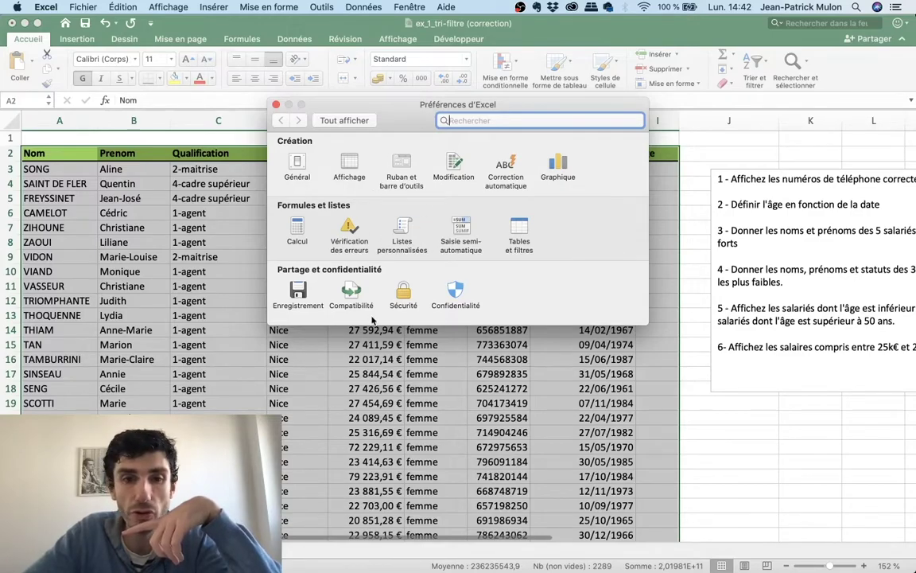
click(403, 235)
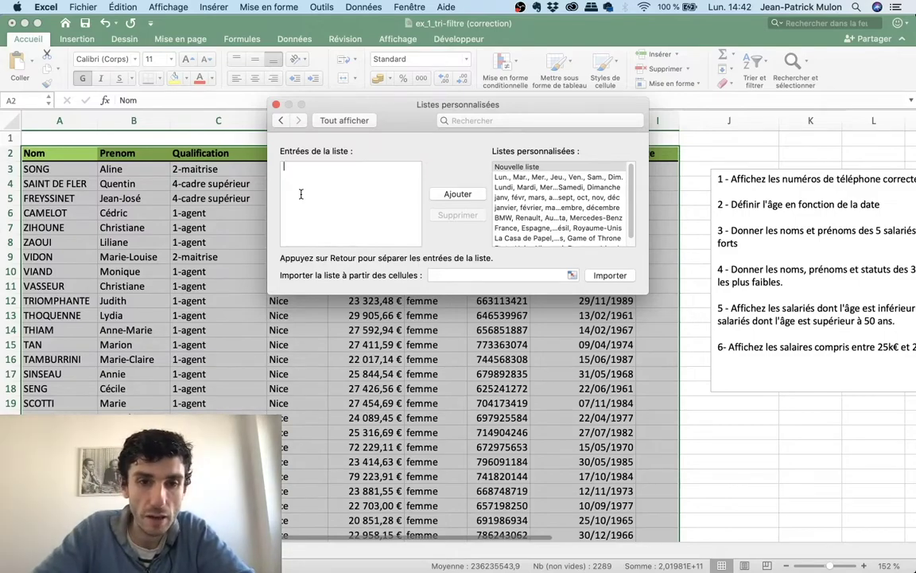
text(Pa)
text(P)
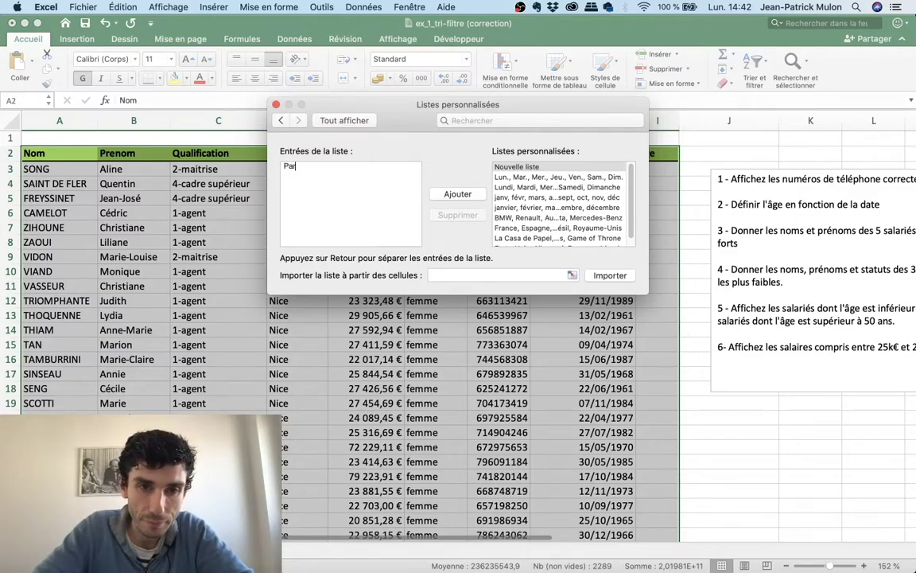
text(Nice)
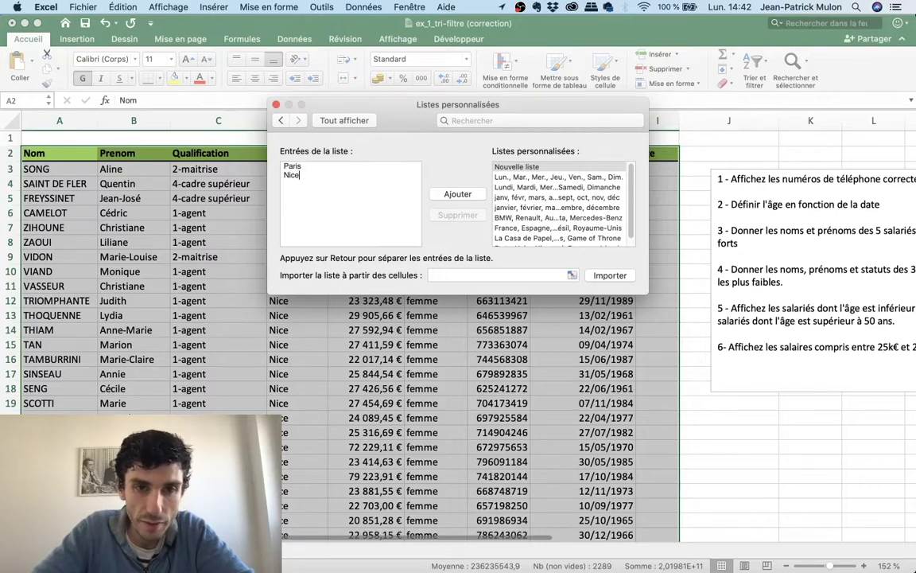
text(e)
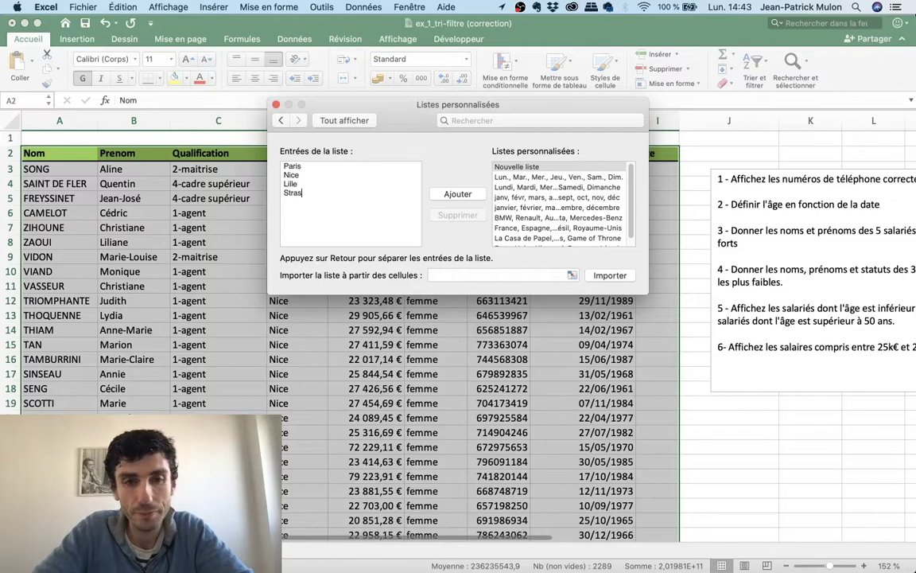
text(bourg)
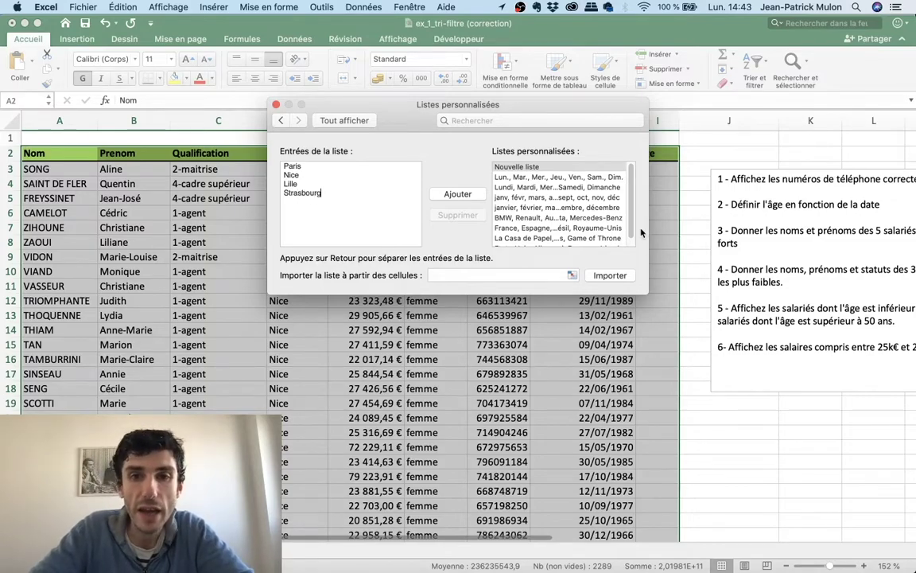
scroll(620, 222, down, 1)
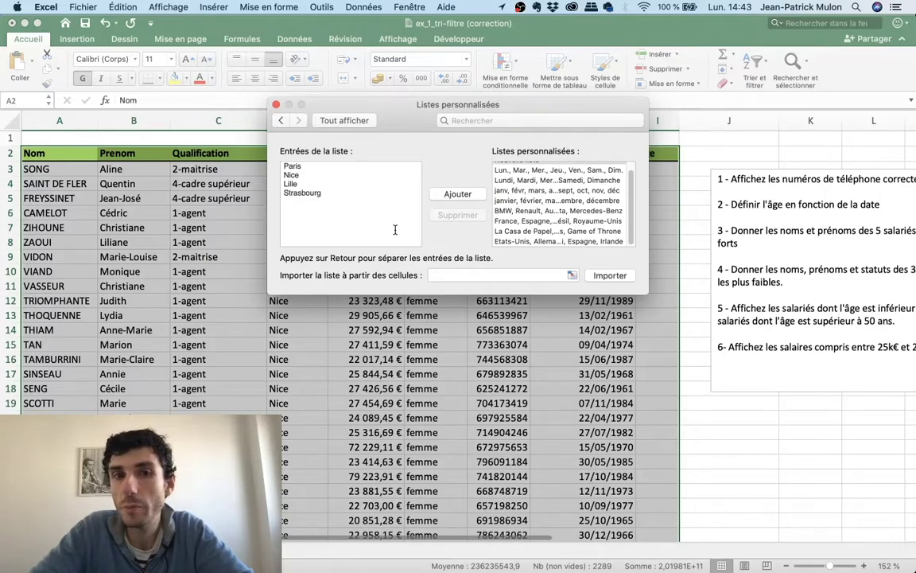
click(457, 193)
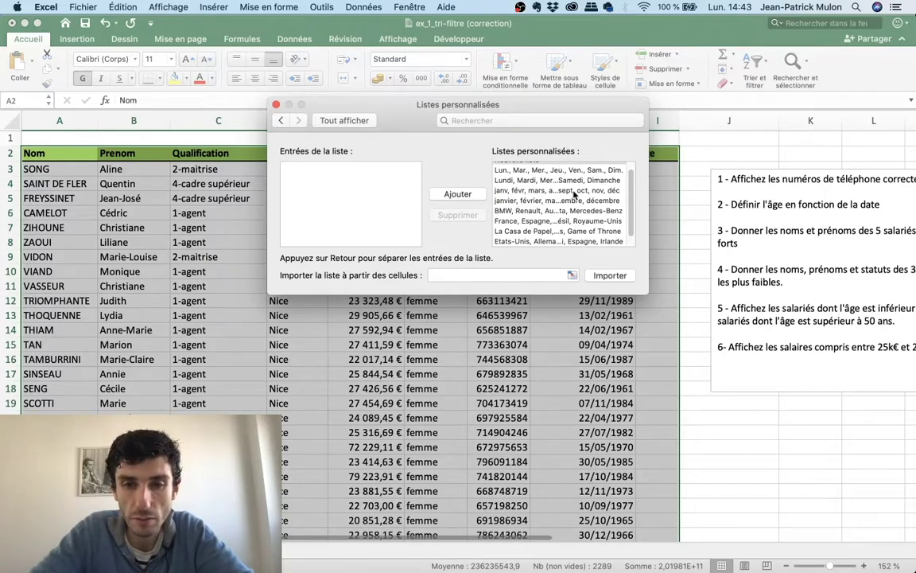
scroll(574, 194, down, 1)
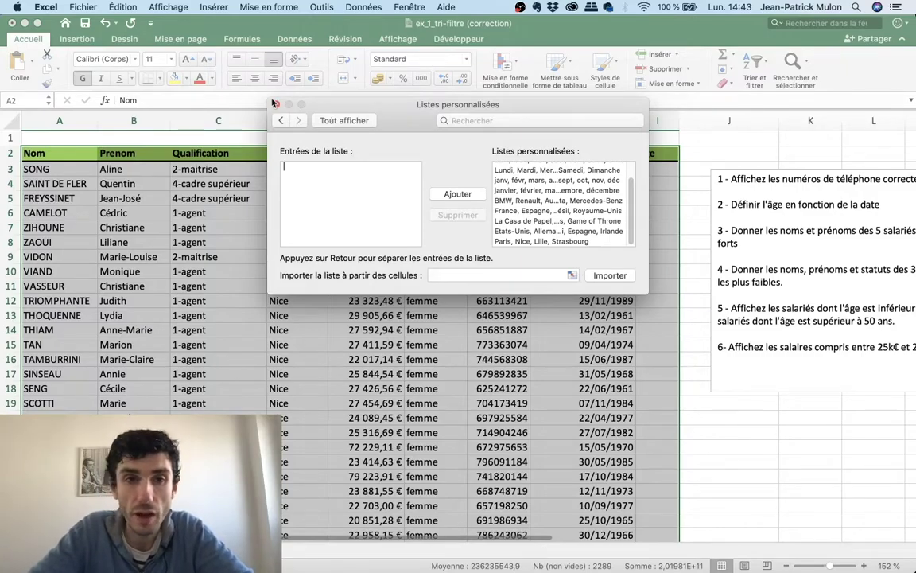
drag(284, 109, 269, 98)
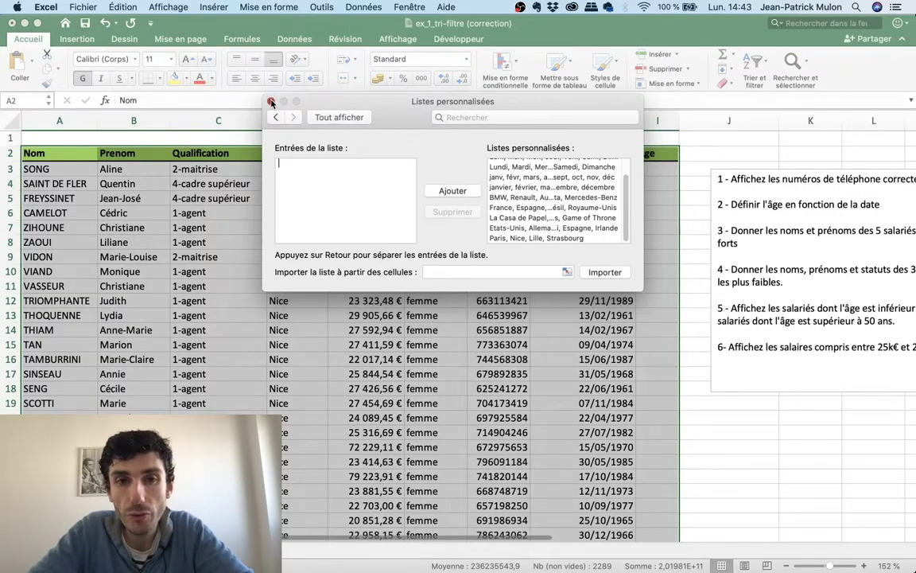
click(270, 102)
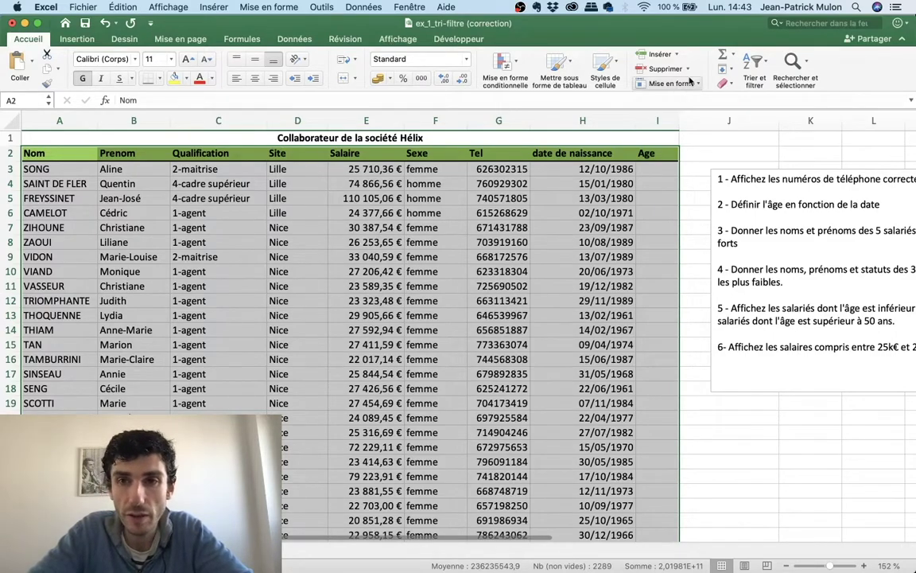
Order the Site sort by the Paris, Nice, Lille, Strasbourg list so Paris rows lead.
click(759, 70)
click(773, 116)
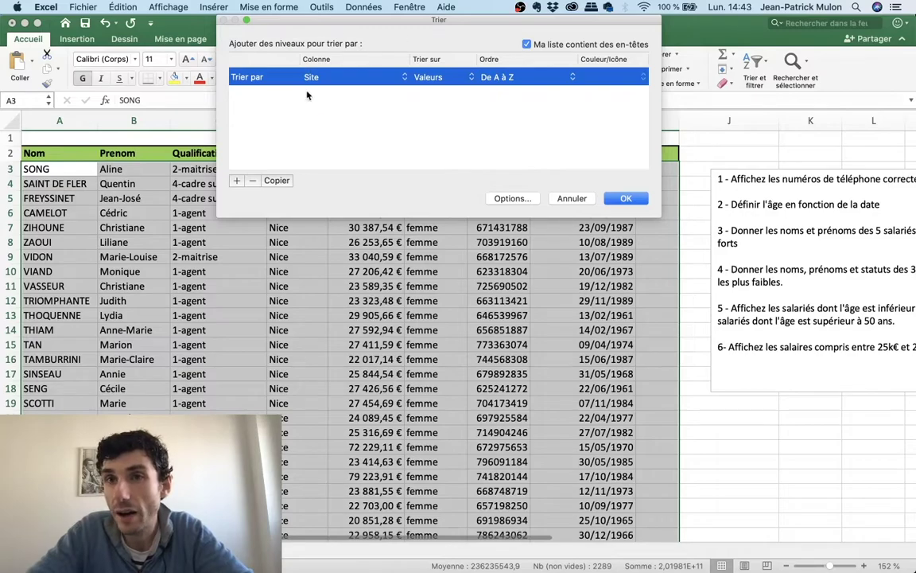
click(537, 75)
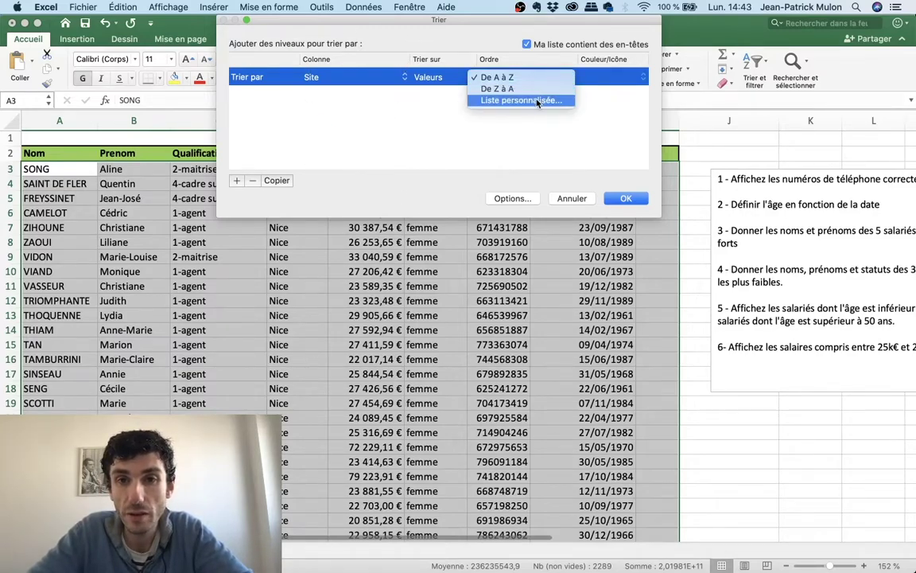
click(537, 101)
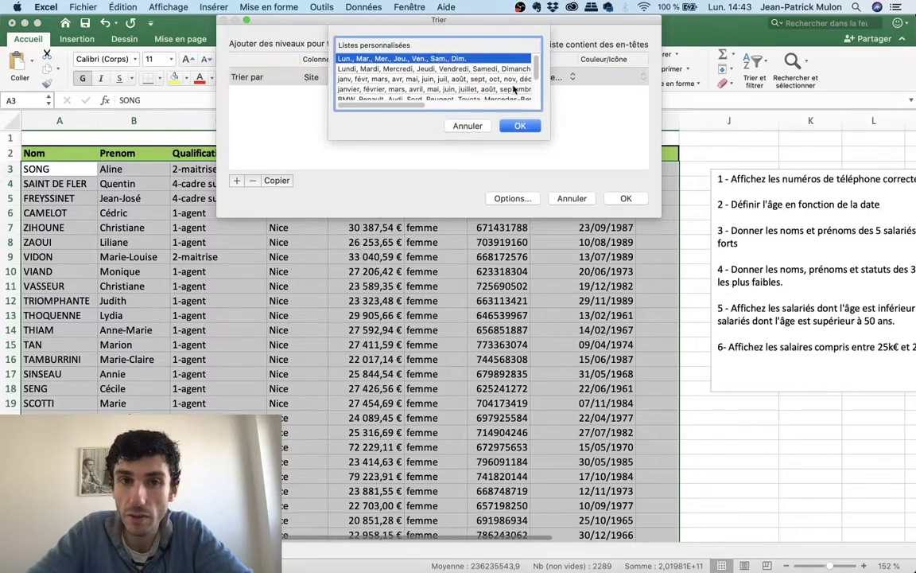
scroll(532, 68, down, 3)
scroll(531, 68, down, 2)
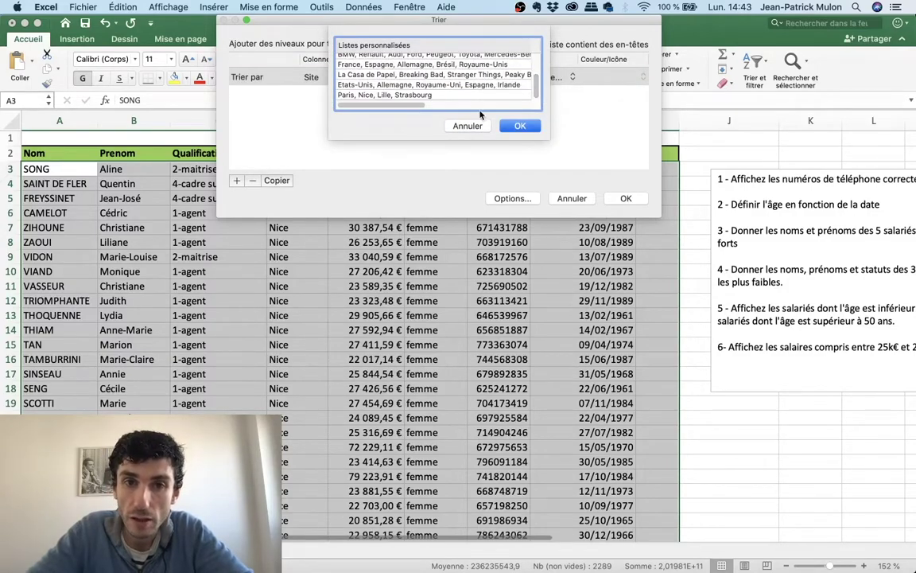
click(402, 96)
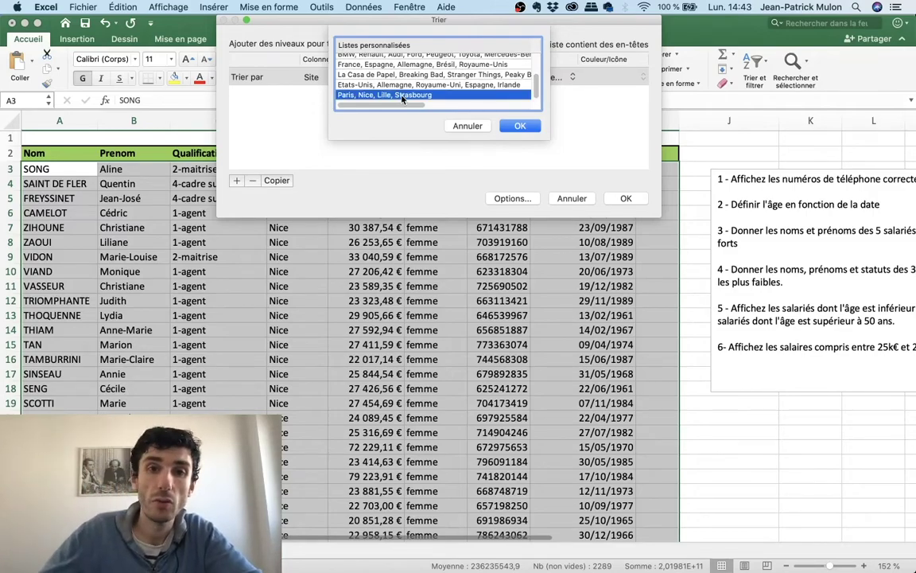
click(520, 127)
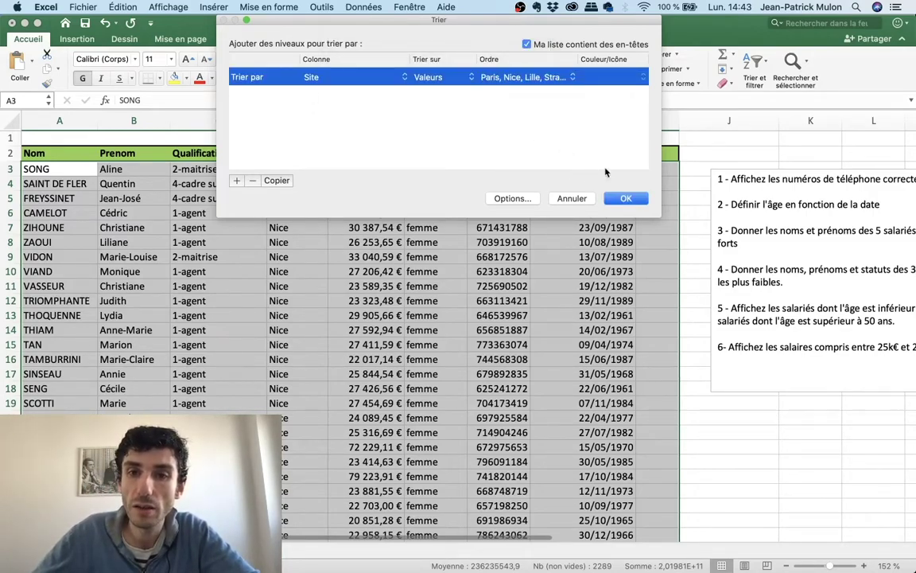
click(625, 199)
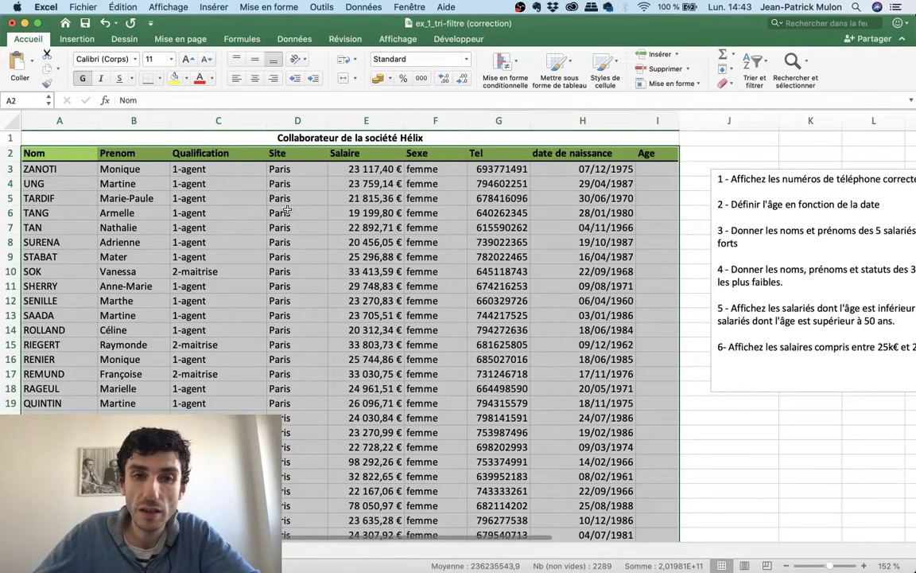
scroll(288, 209, down, 4)
scroll(288, 209, down, 4)
scroll(288, 209, down, 5)
scroll(290, 208, down, 4)
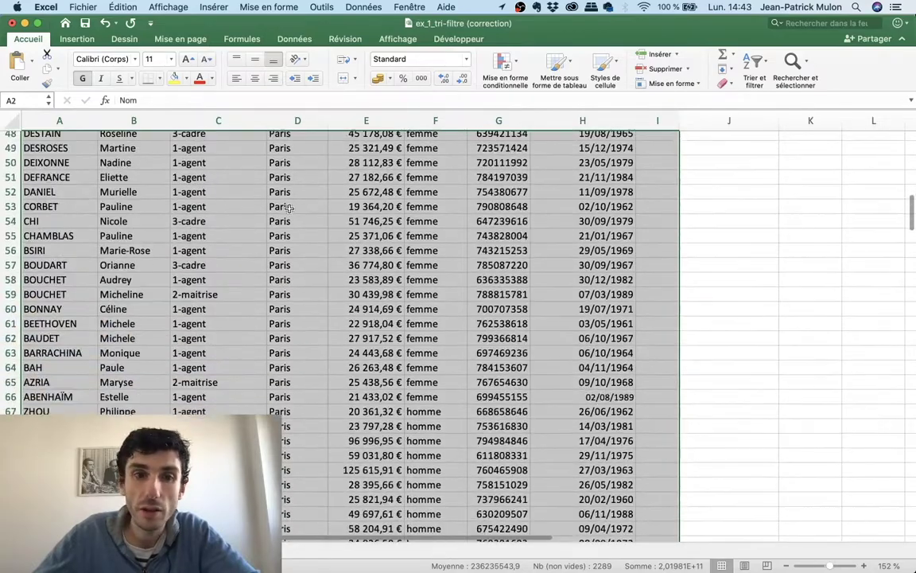
scroll(289, 208, up, 8)
scroll(289, 207, up, 8)
scroll(291, 208, down, 12)
scroll(293, 208, down, 10)
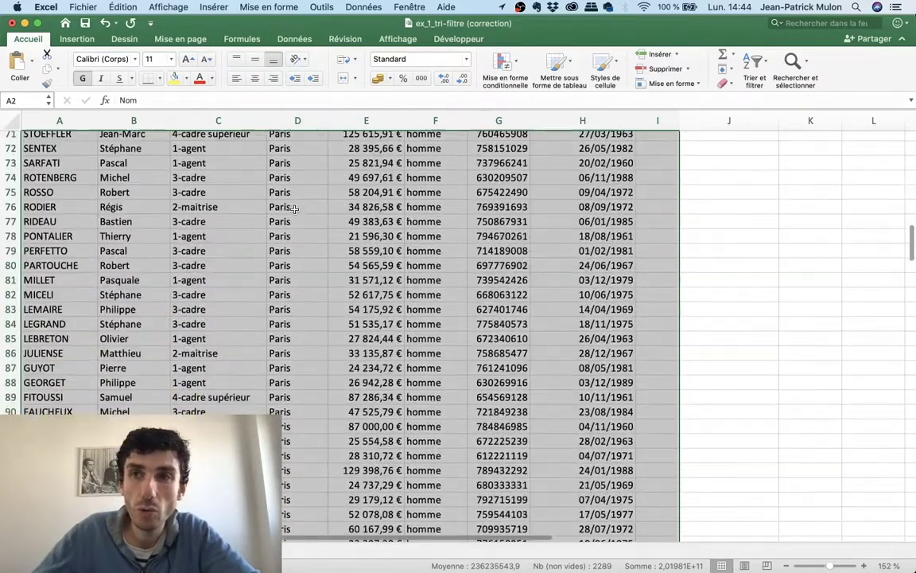
scroll(294, 208, down, 13)
scroll(295, 208, down, 7)
scroll(295, 208, down, 14)
scroll(296, 208, down, 8)
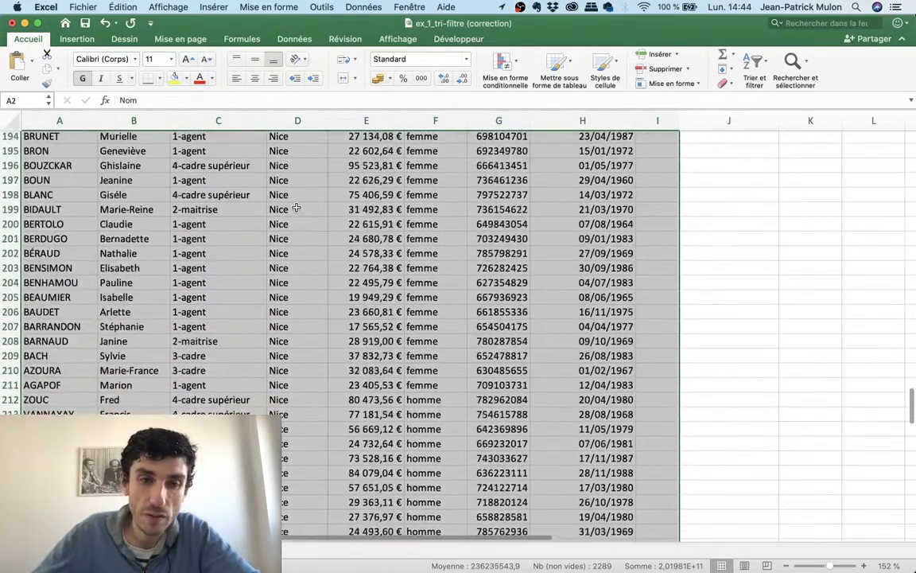
scroll(295, 207, down, 9)
scroll(295, 207, down, 10)
scroll(296, 208, down, 9)
scroll(295, 206, up, 2)
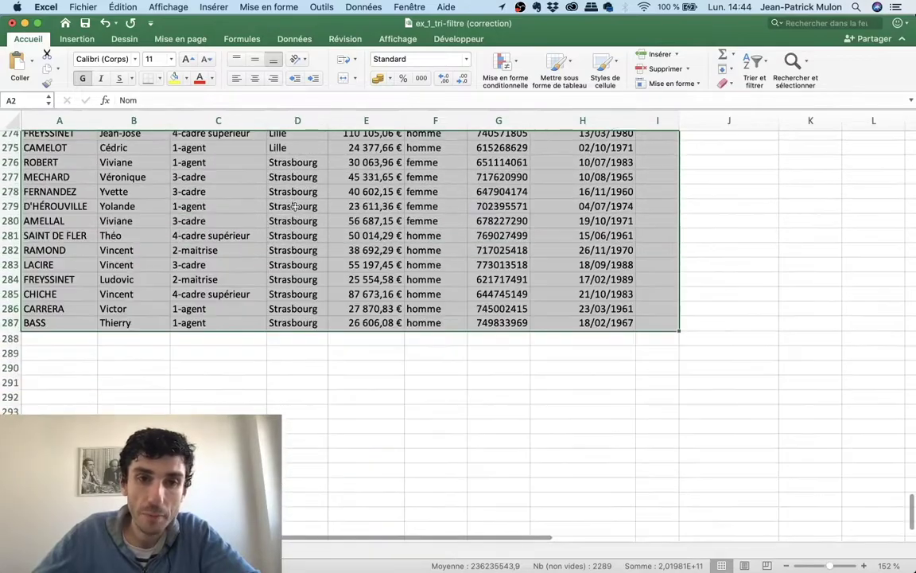
scroll(294, 206, up, 2)
scroll(293, 206, down, 2)
scroll(292, 205, up, 3)
scroll(289, 204, up, 12)
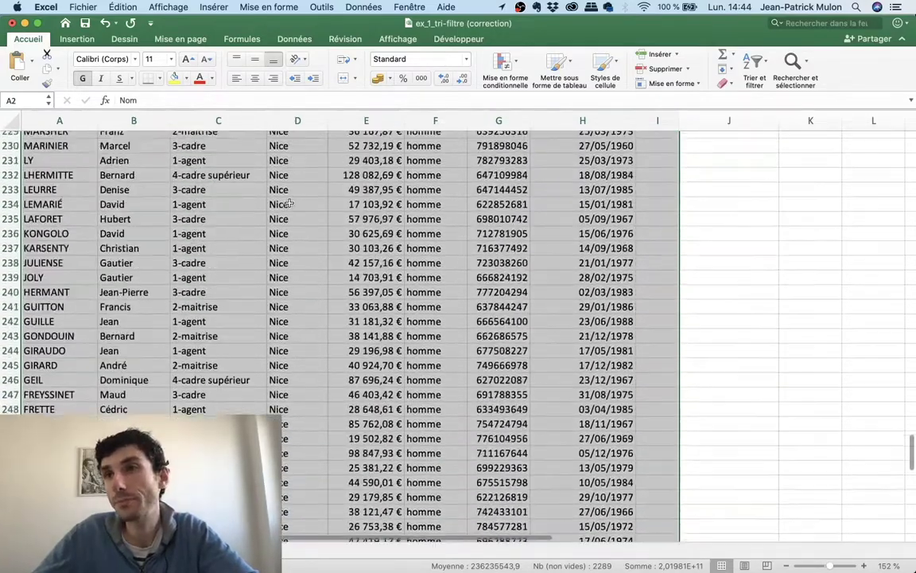
scroll(289, 203, up, 13)
scroll(289, 201, up, 7)
scroll(290, 198, up, 11)
scroll(289, 194, up, 10)
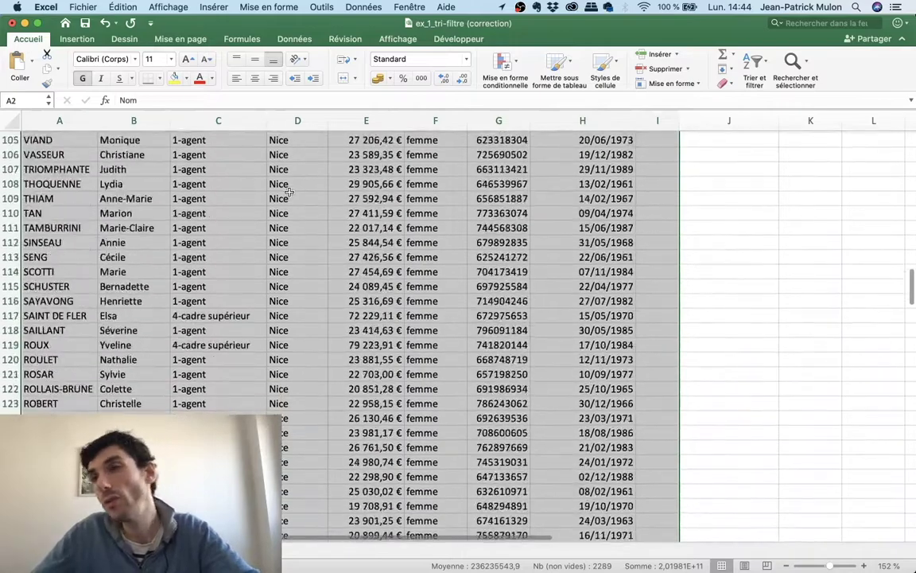
scroll(289, 192, up, 9)
scroll(286, 198, up, 14)
scroll(283, 203, up, 11)
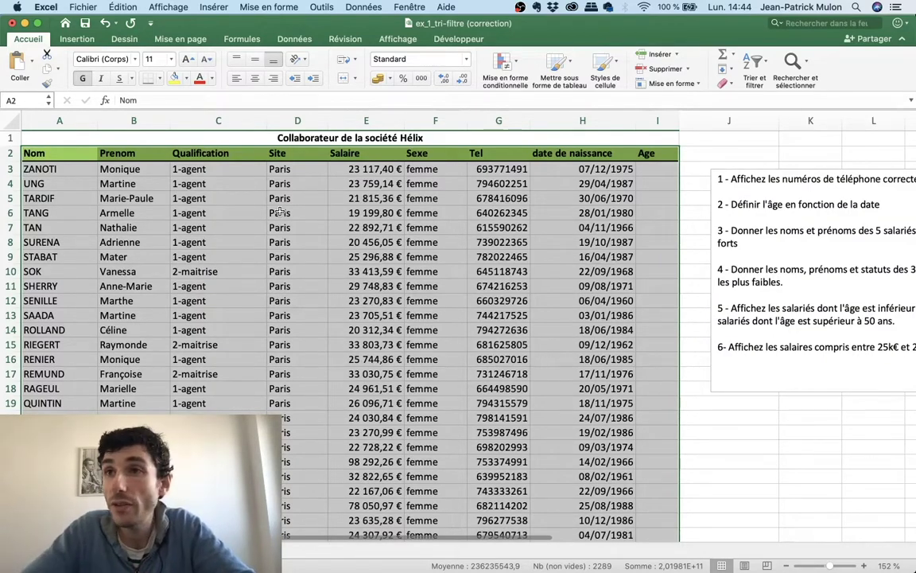
Zoom the sheet to about 269% and scroll through the Paris rows.
scroll(280, 212, up, 1)
scroll(280, 212, up, 1)
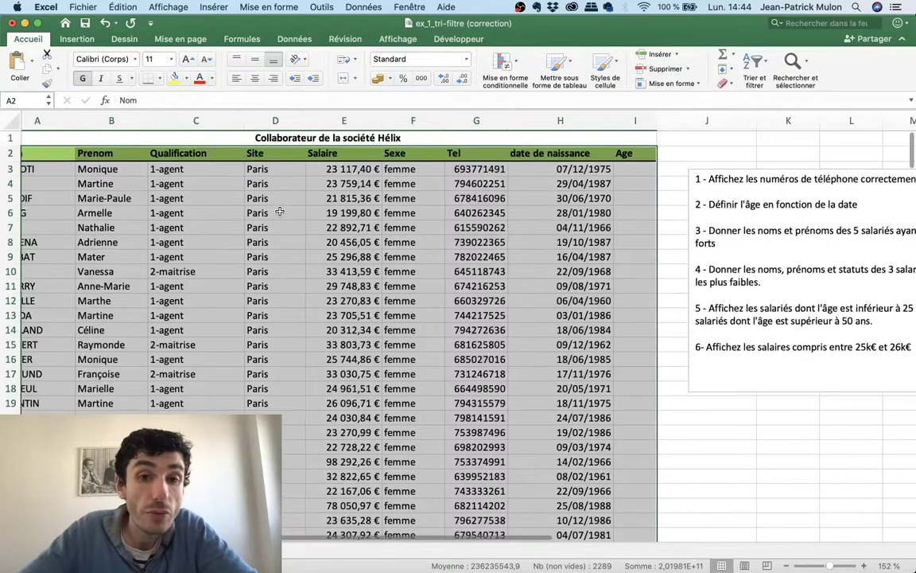
scroll(280, 212, up, 2)
scroll(280, 212, up, 2)
scroll(279, 210, down, 3)
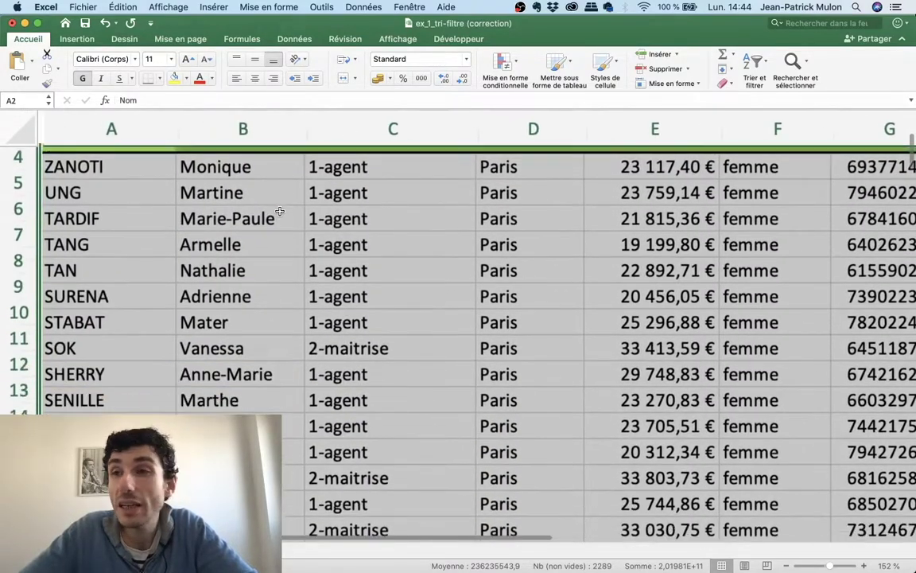
scroll(279, 211, down, 1)
scroll(279, 210, down, 8)
scroll(270, 219, up, 11)
scroll(267, 223, right, 2)
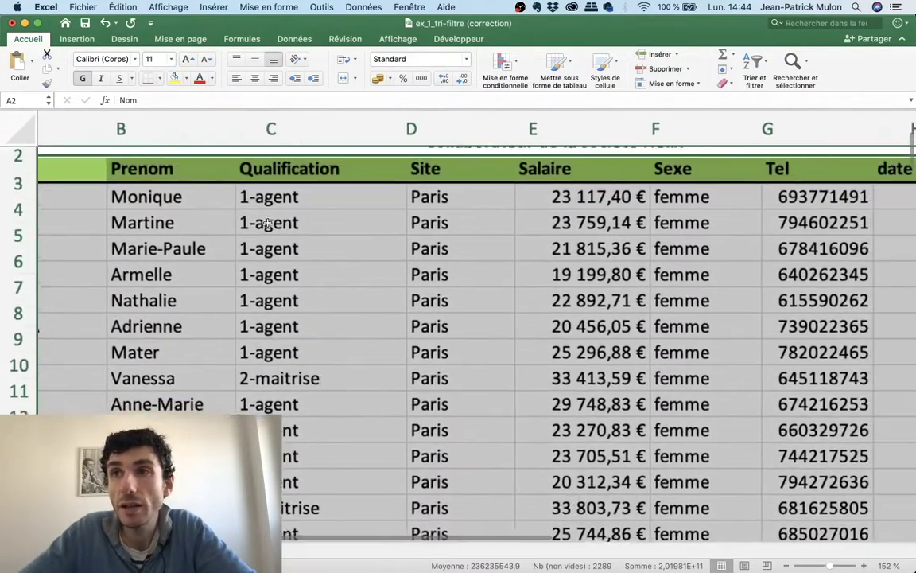
scroll(268, 223, up, 1)
scroll(267, 223, right, 1)
scroll(267, 222, left, 1)
scroll(268, 223, left, 1)
scroll(268, 223, left, 2)
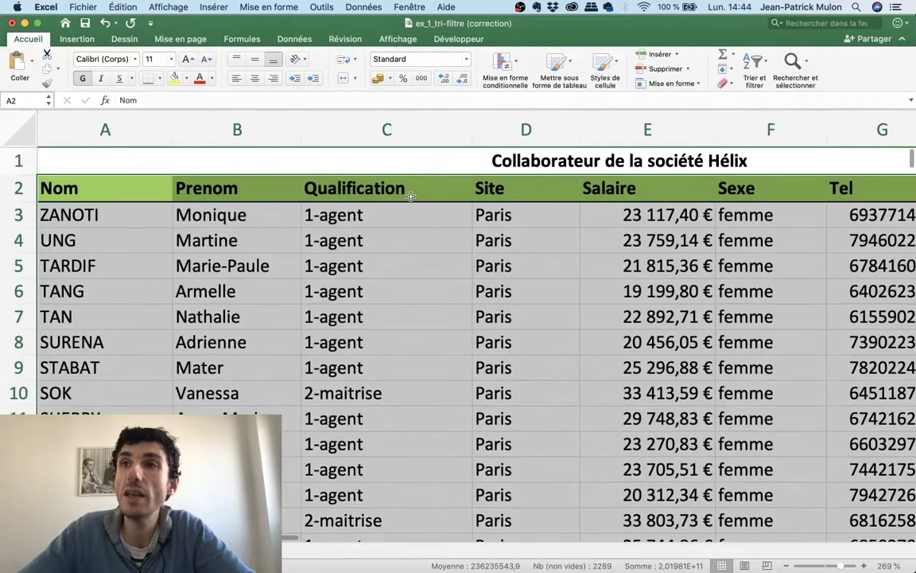
scroll(490, 292, down, 2)
scroll(491, 294, down, 5)
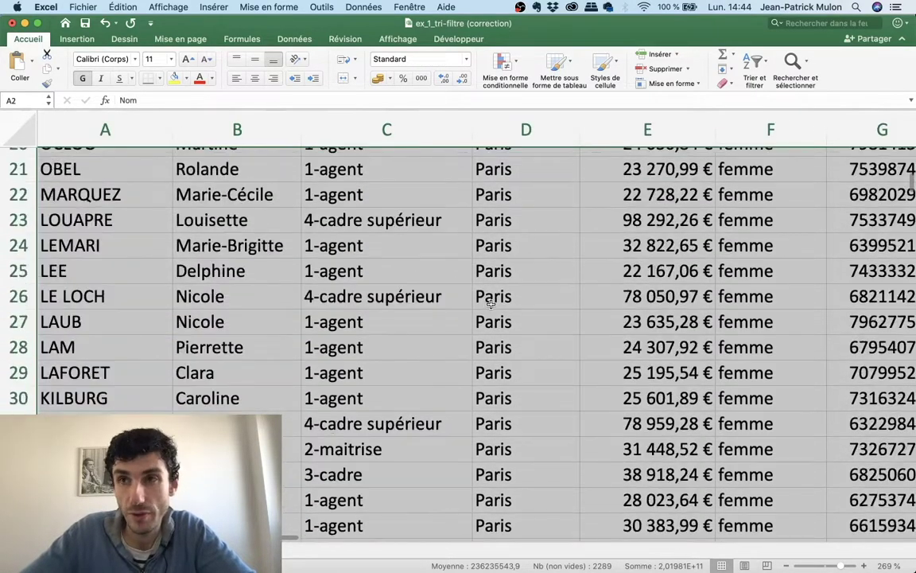
scroll(490, 298, down, 6)
scroll(491, 303, down, 3)
scroll(491, 303, down, 3)
scroll(445, 271, up, 10)
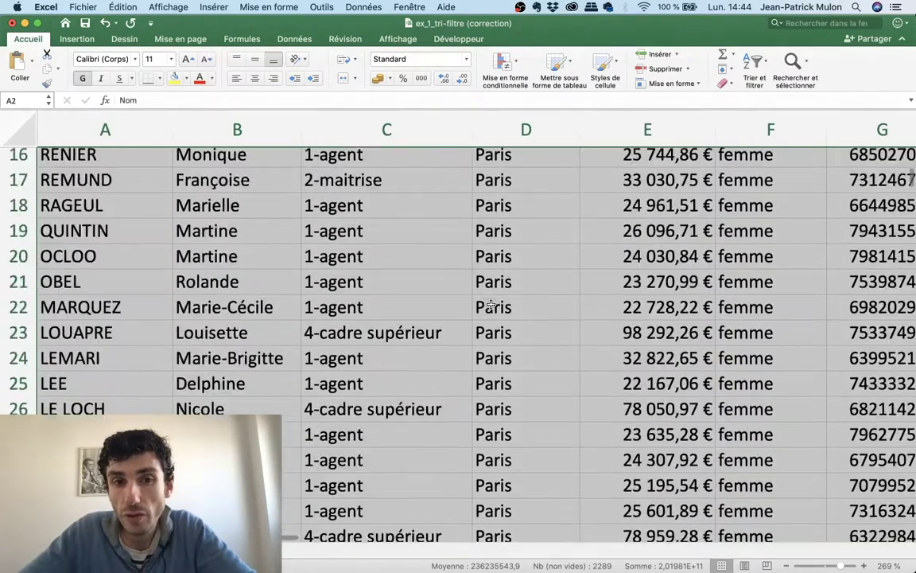
scroll(405, 251, up, 4)
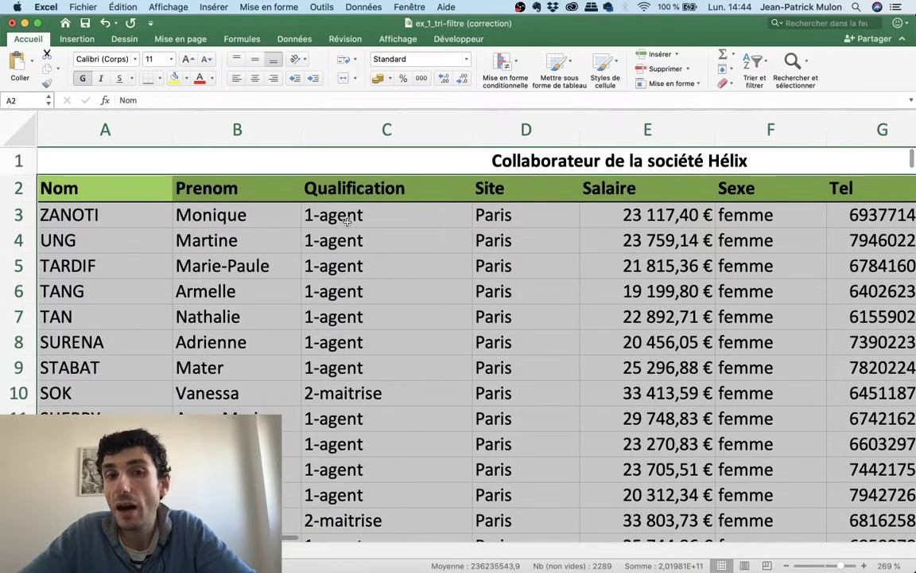
scroll(343, 230, down, 3)
scroll(344, 232, down, 5)
scroll(343, 232, down, 3)
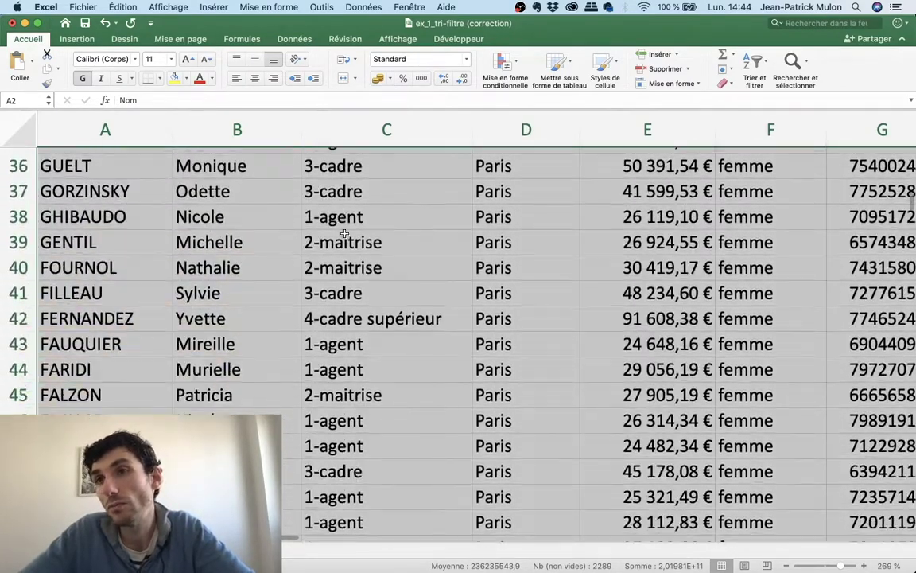
scroll(343, 232, down, 4)
scroll(343, 232, down, 4)
scroll(343, 232, down, 4)
scroll(343, 232, up, 5)
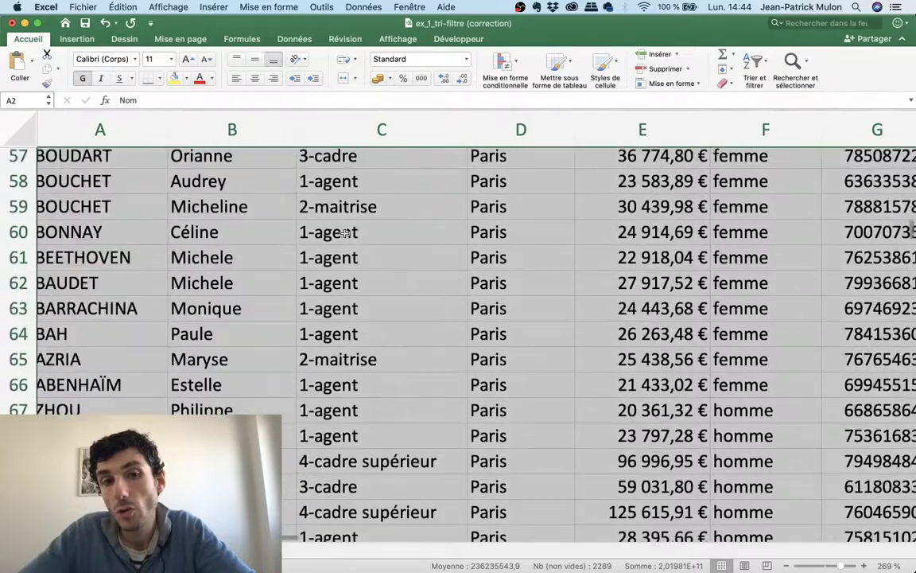
scroll(344, 234, up, 15)
scroll(344, 231, up, 3)
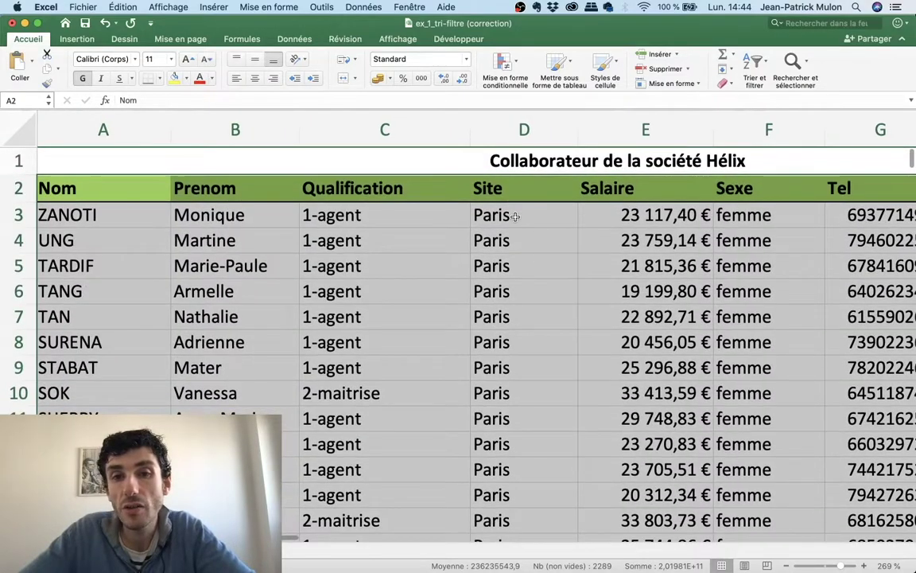
scroll(376, 318, down, 3)
scroll(370, 312, down, 4)
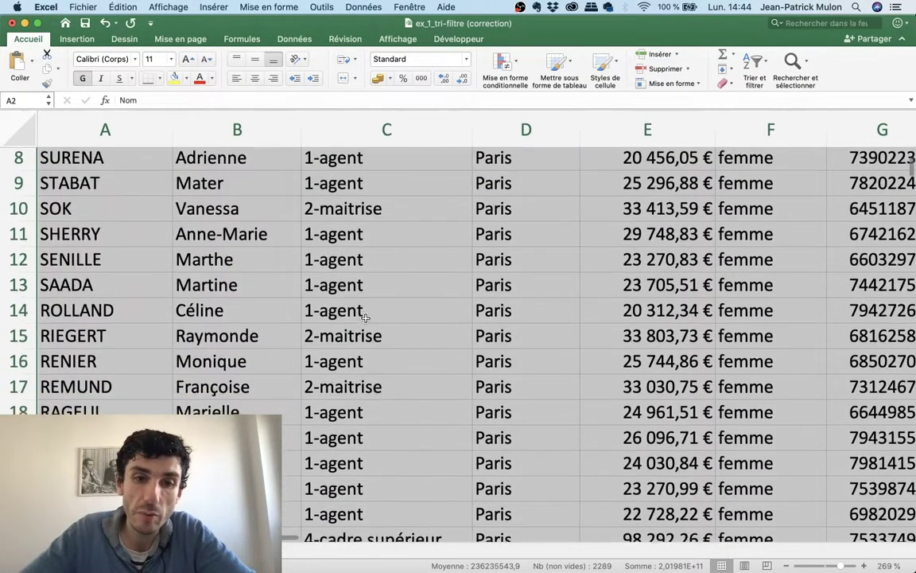
scroll(365, 306, up, 4)
scroll(368, 270, up, 1)
scroll(354, 291, down, 2)
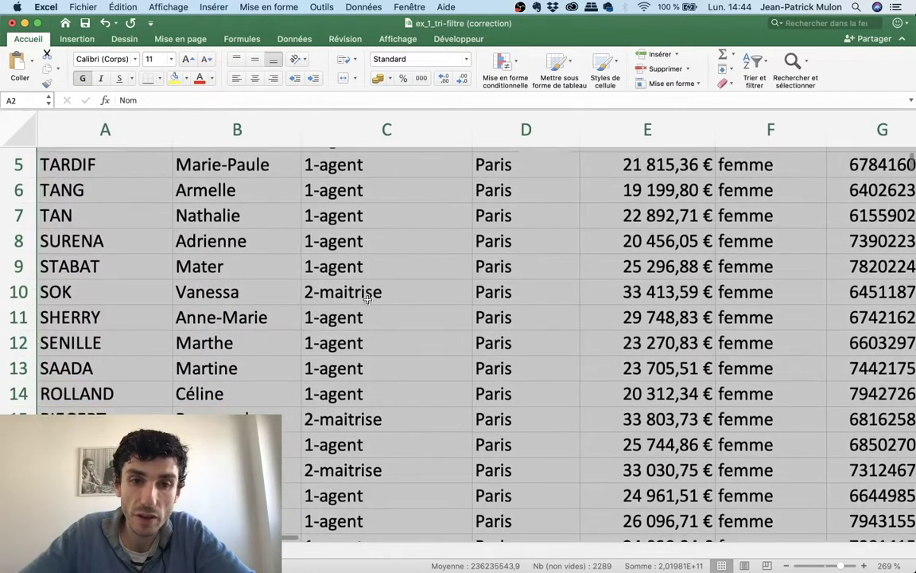
scroll(346, 278, up, 4)
scroll(342, 271, down, 3)
scroll(342, 272, down, 11)
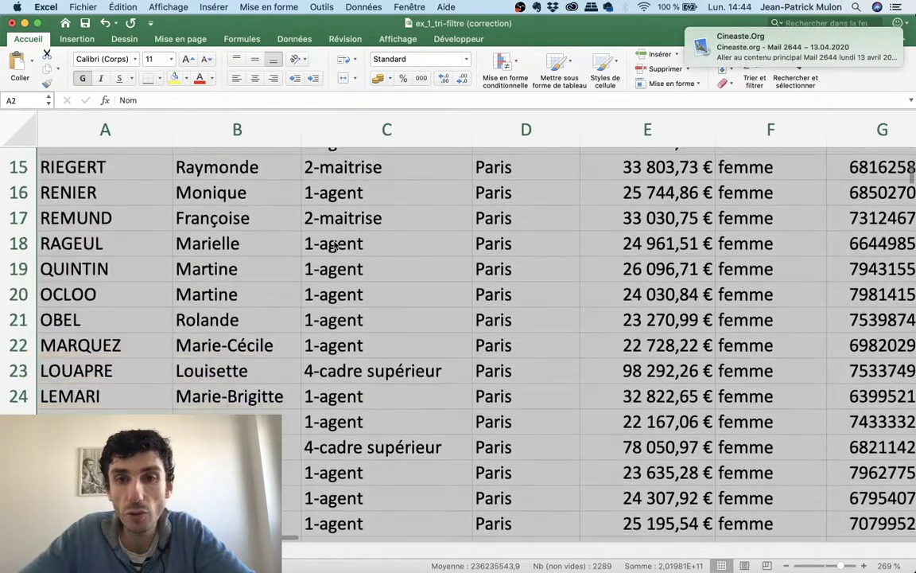
scroll(342, 271, down, 9)
scroll(342, 272, down, 2)
Dismiss the mail notification and keep reviewing Qualification values in the Paris rows.
drag(713, 51, 873, 74)
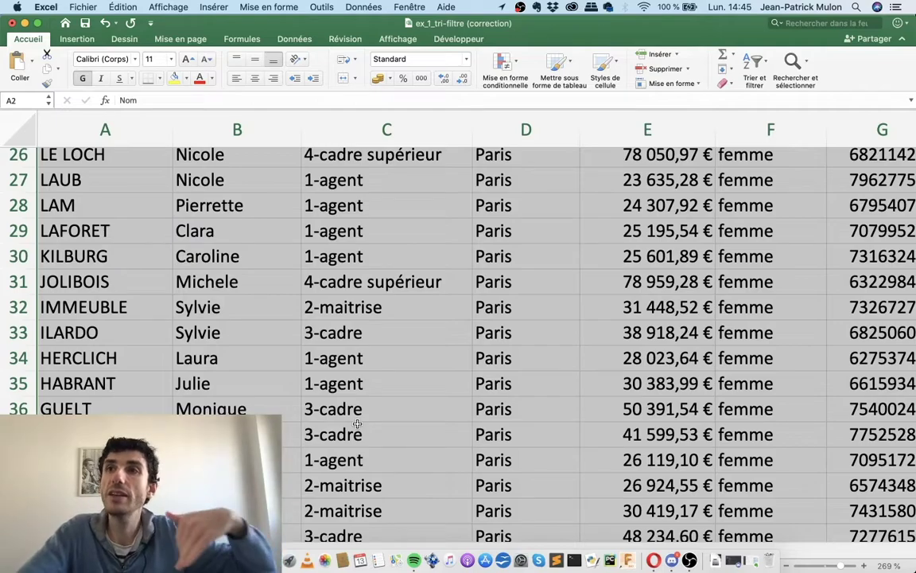
scroll(357, 424, up, 5)
scroll(414, 358, up, 5)
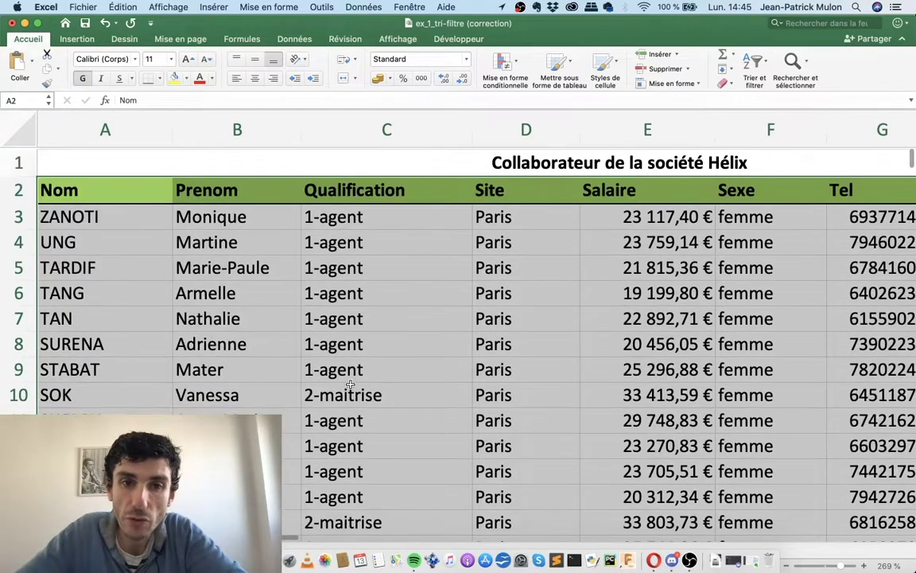
scroll(479, 296, down, 1)
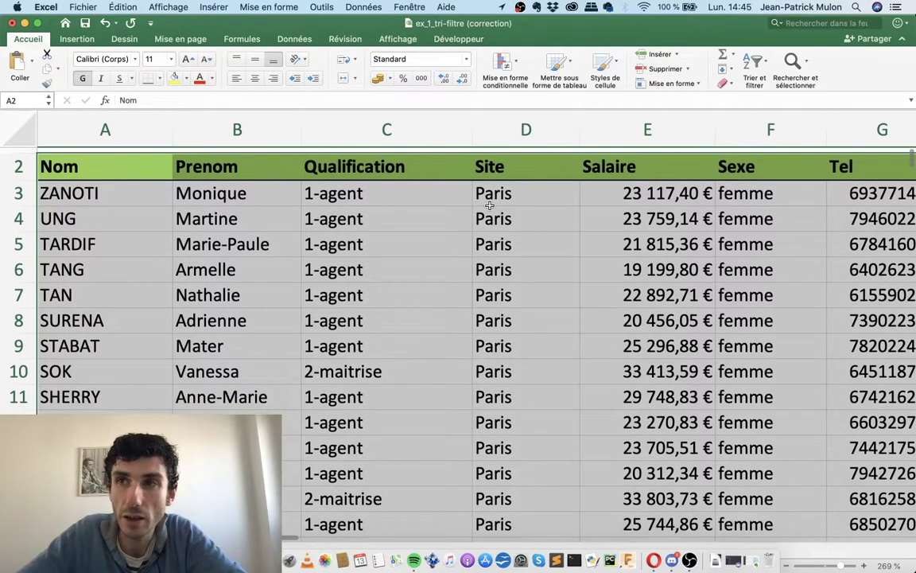
scroll(331, 297, down, 2)
scroll(337, 295, down, 1)
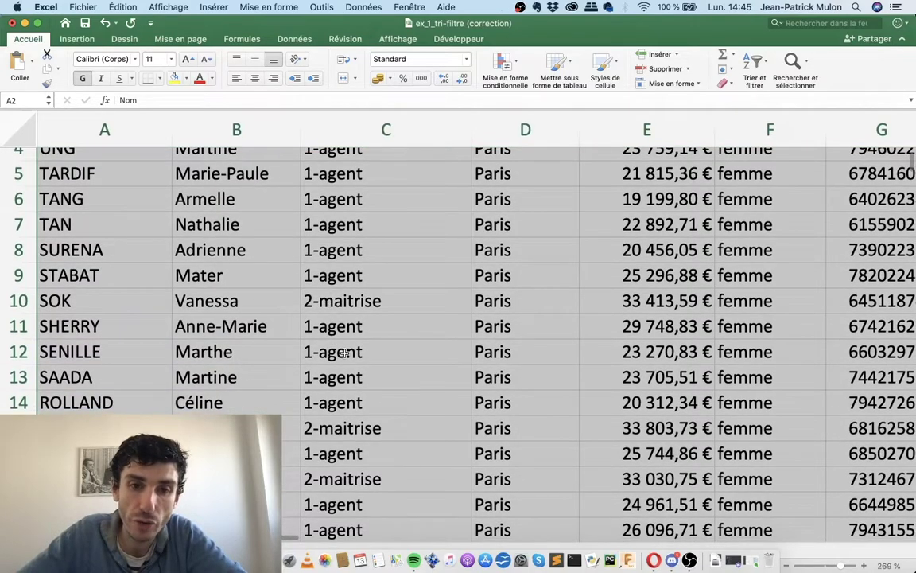
scroll(344, 353, down, 5)
scroll(344, 349, down, 6)
scroll(344, 344, down, 1)
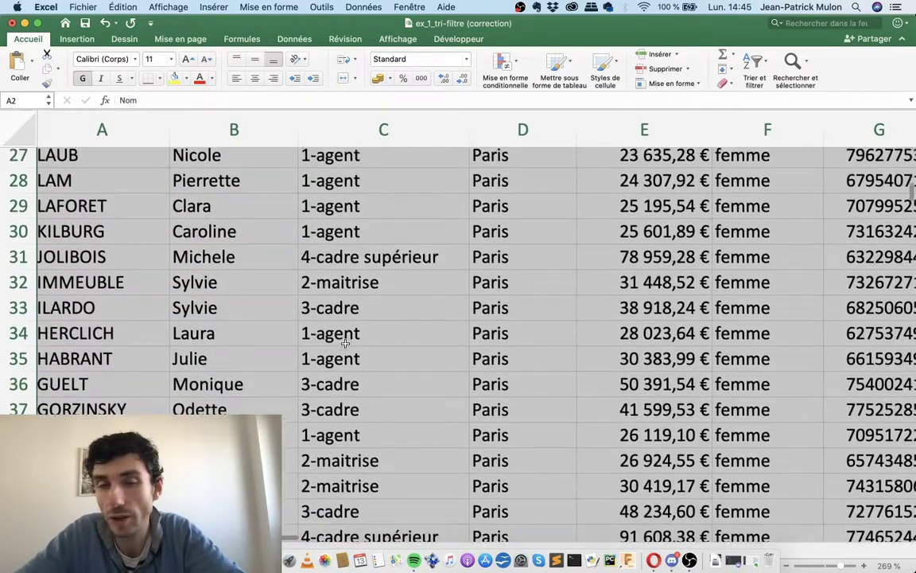
scroll(346, 341, up, 10)
scroll(346, 342, right, 1)
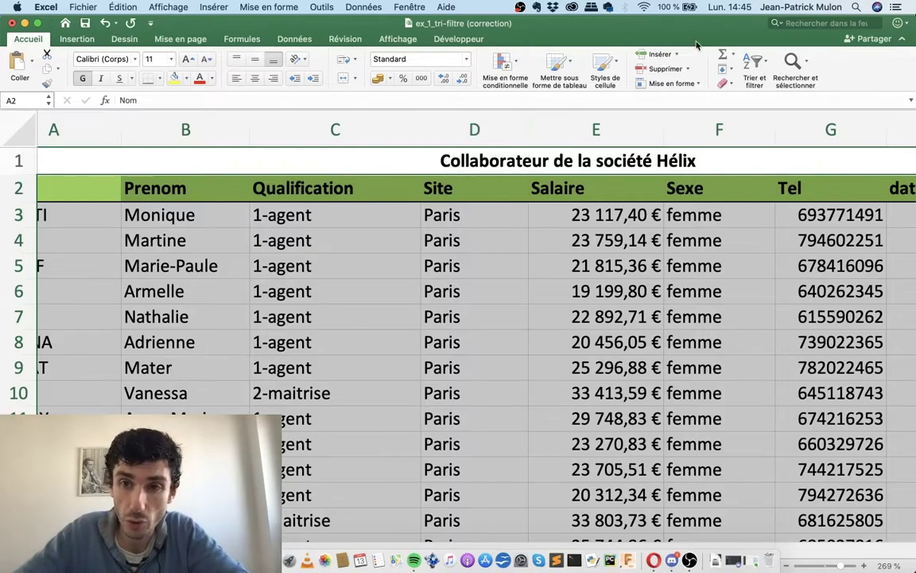
Add a second sort level on Qualification, A to Z, after the Site custom-list level.
click(755, 65)
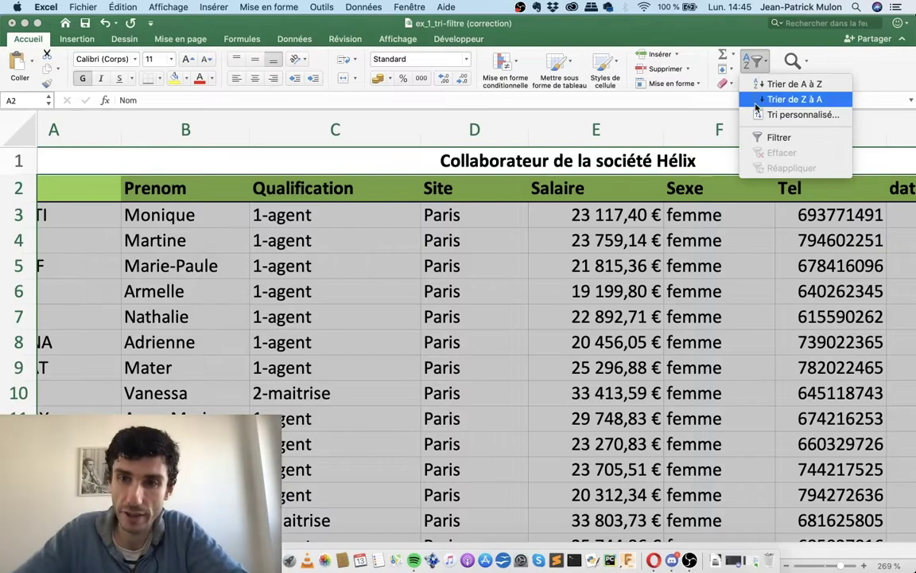
click(802, 115)
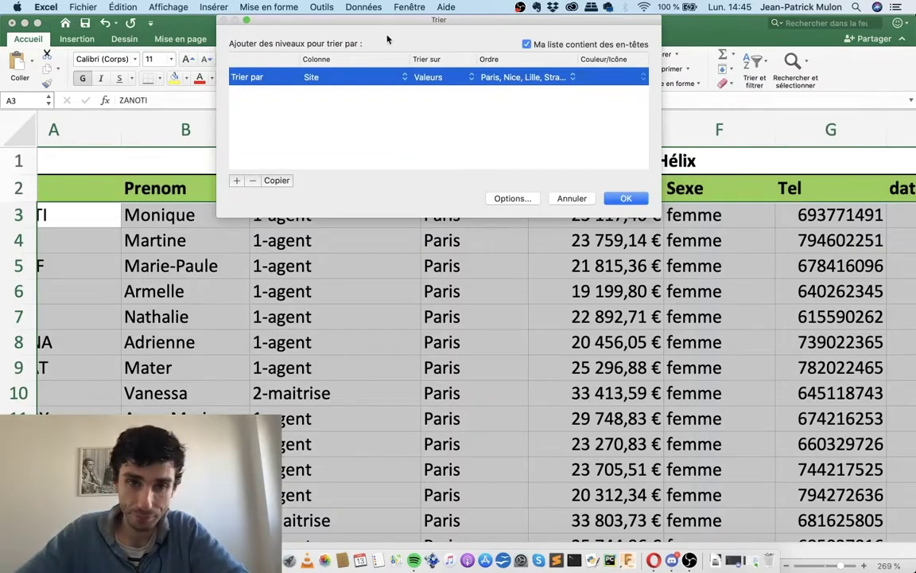
drag(333, 20, 345, 44)
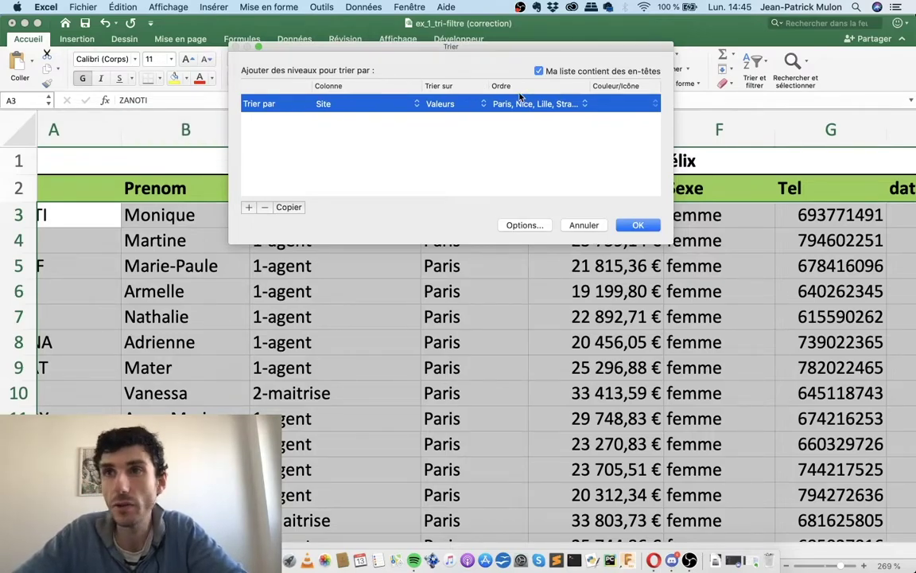
click(249, 208)
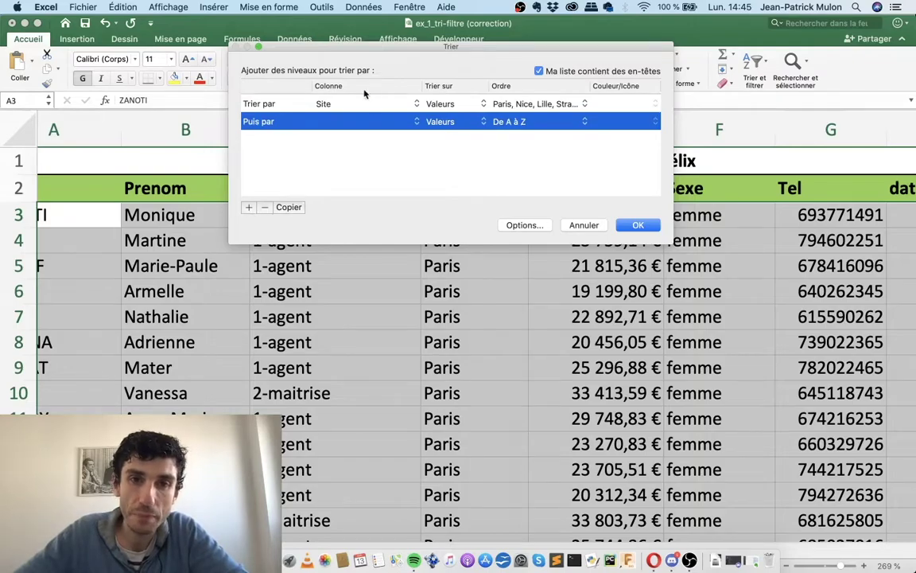
click(345, 122)
click(237, 104)
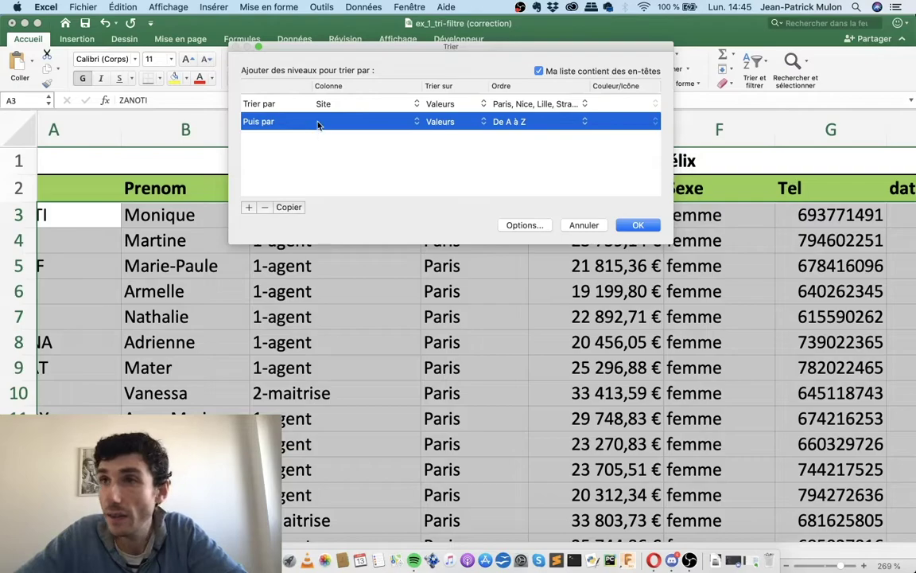
click(302, 120)
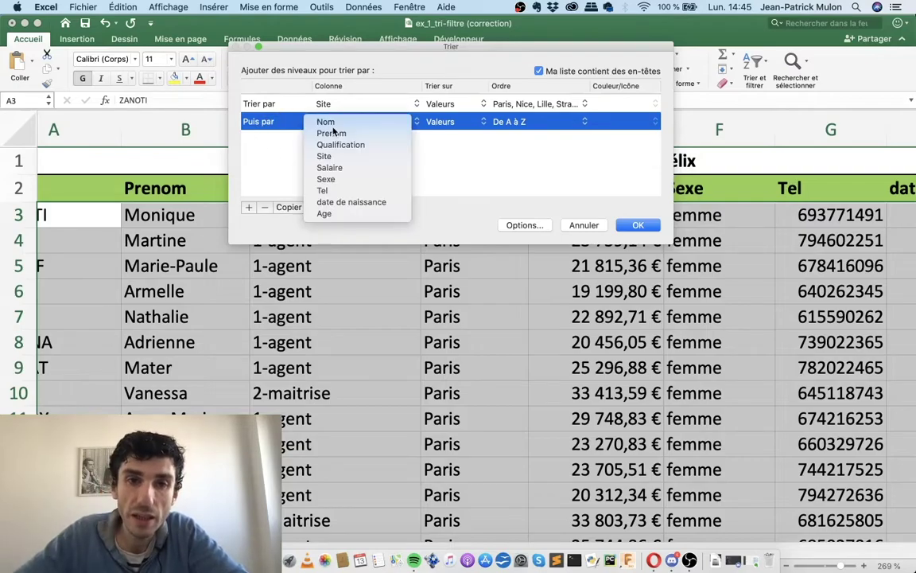
click(336, 145)
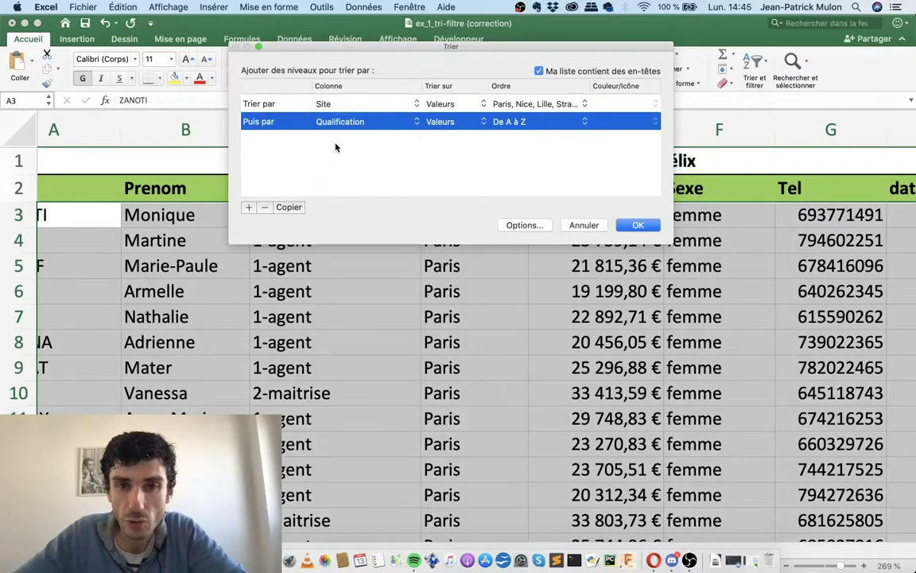
click(577, 120)
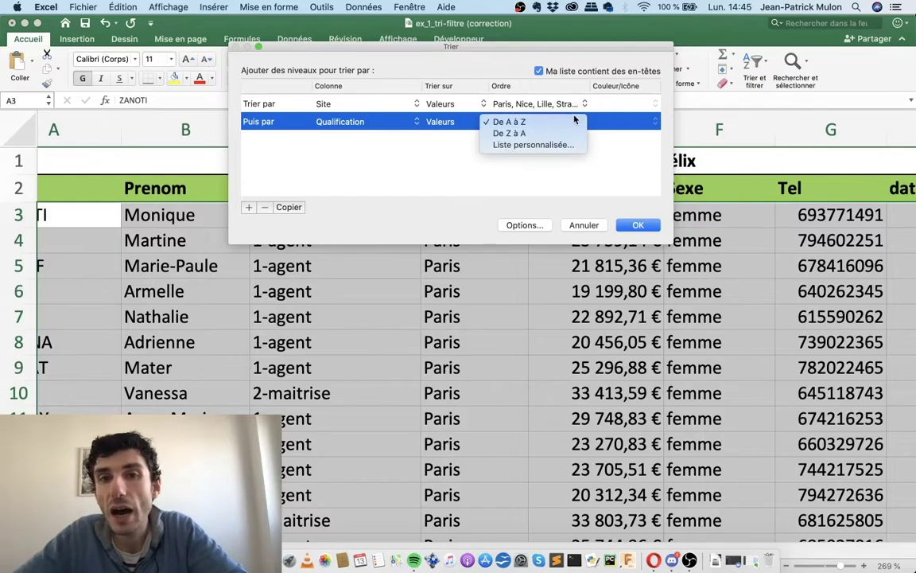
click(571, 121)
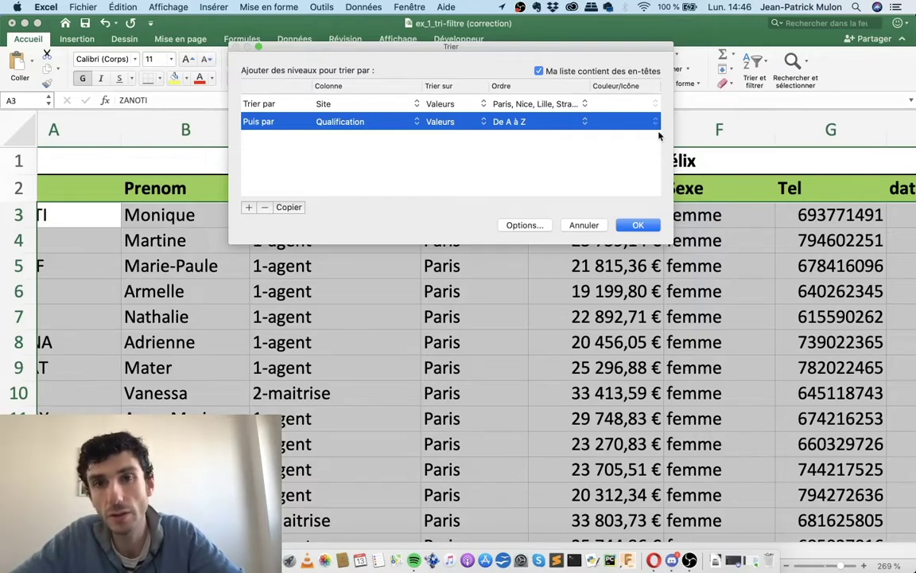
click(634, 225)
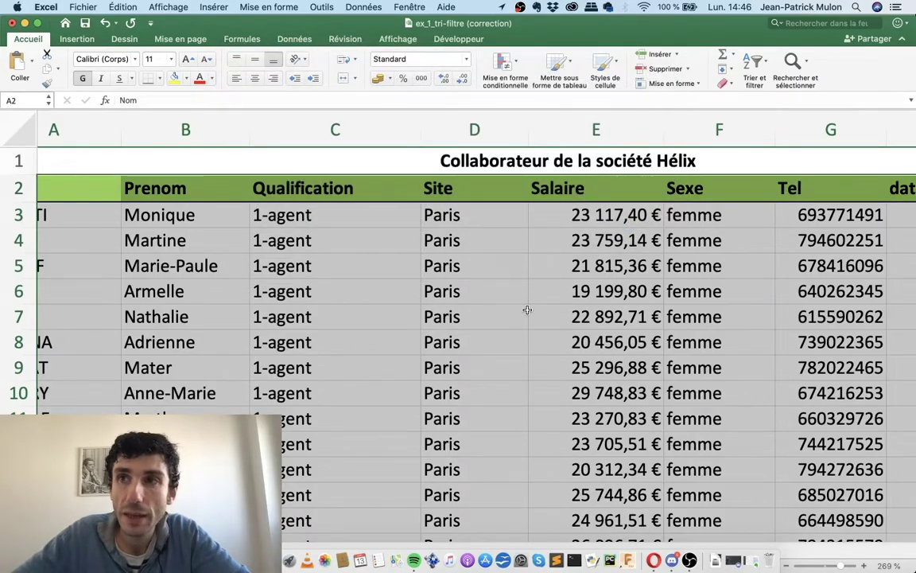
scroll(509, 330, down, 1)
scroll(491, 353, down, 3)
scroll(492, 352, down, 3)
scroll(491, 352, down, 5)
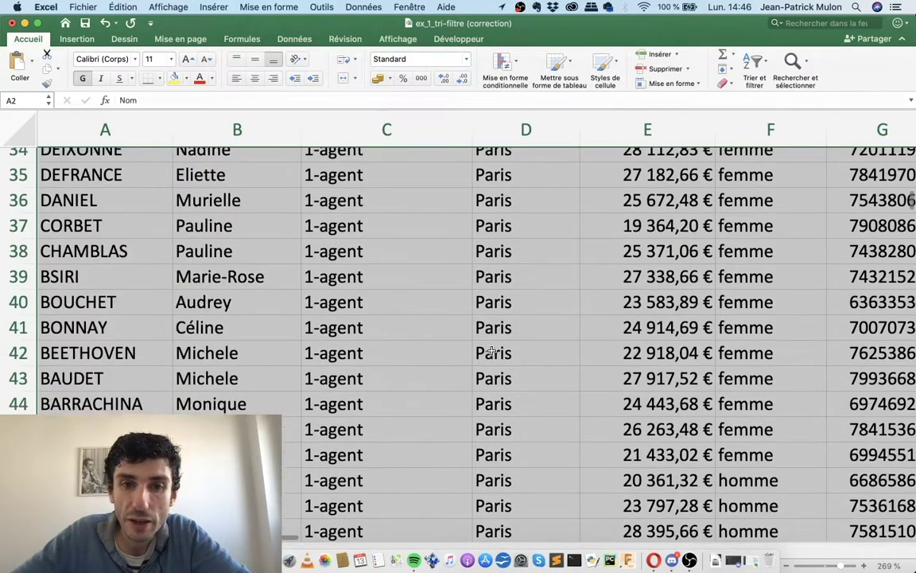
scroll(492, 353, down, 6)
scroll(491, 353, down, 2)
scroll(491, 353, up, 6)
scroll(491, 352, up, 8)
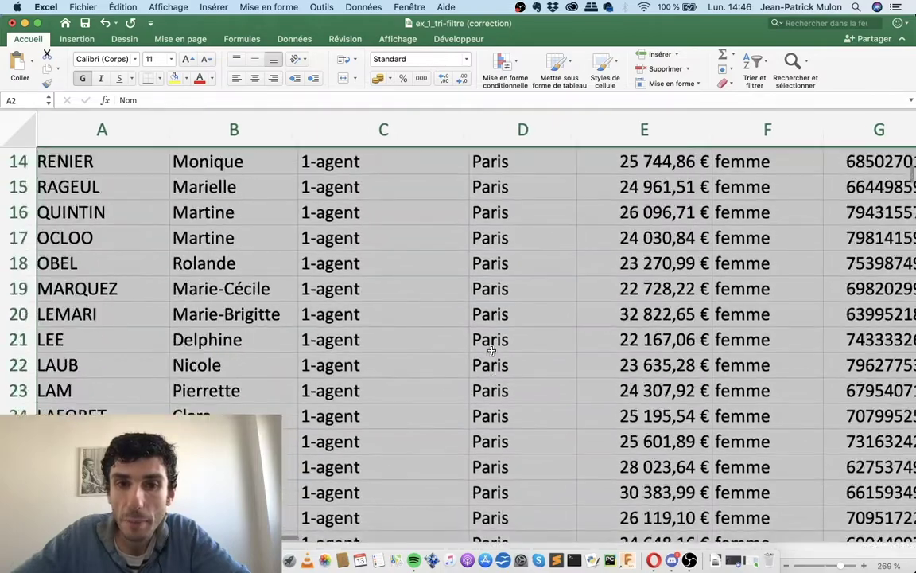
scroll(491, 351, up, 5)
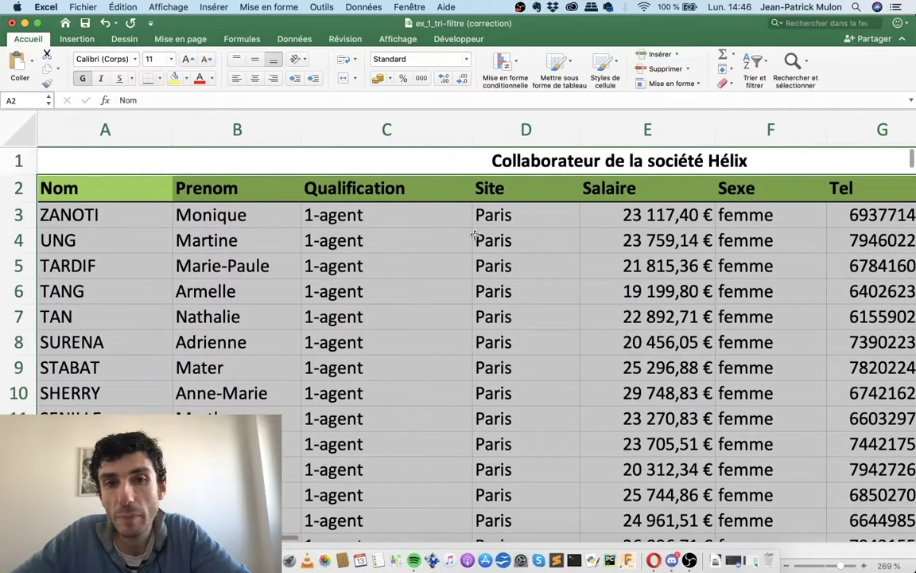
scroll(475, 236, down, 2)
scroll(383, 245, down, 7)
scroll(386, 313, down, 3)
scroll(387, 314, down, 9)
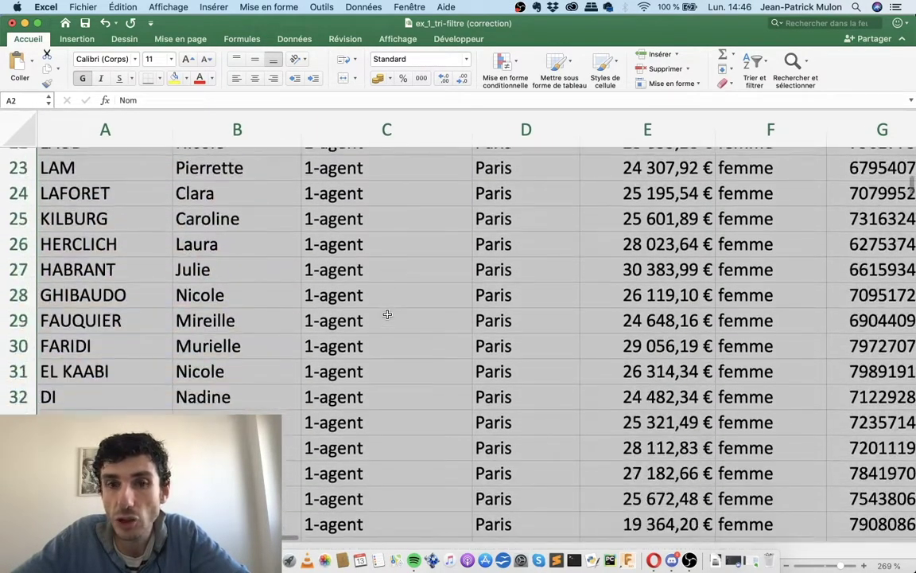
scroll(388, 315, down, 5)
scroll(387, 315, down, 4)
scroll(387, 315, down, 6)
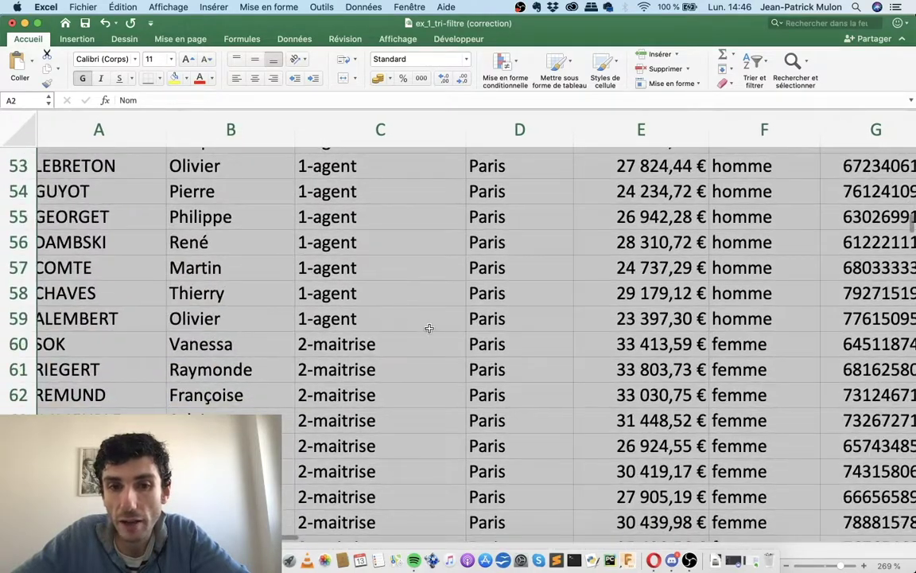
scroll(450, 348, down, 2)
scroll(469, 398, down, 2)
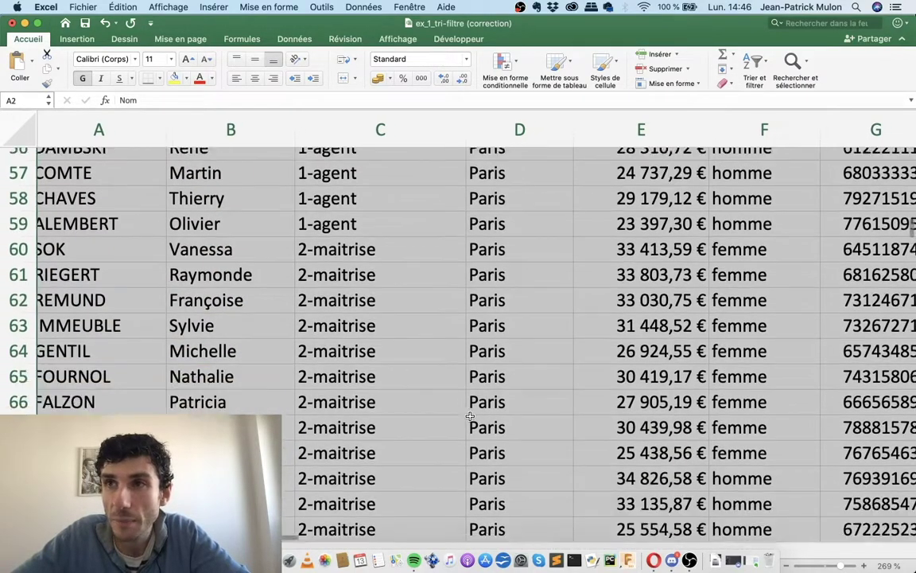
scroll(450, 386, down, 2)
scroll(421, 369, down, 10)
scroll(398, 357, up, 1)
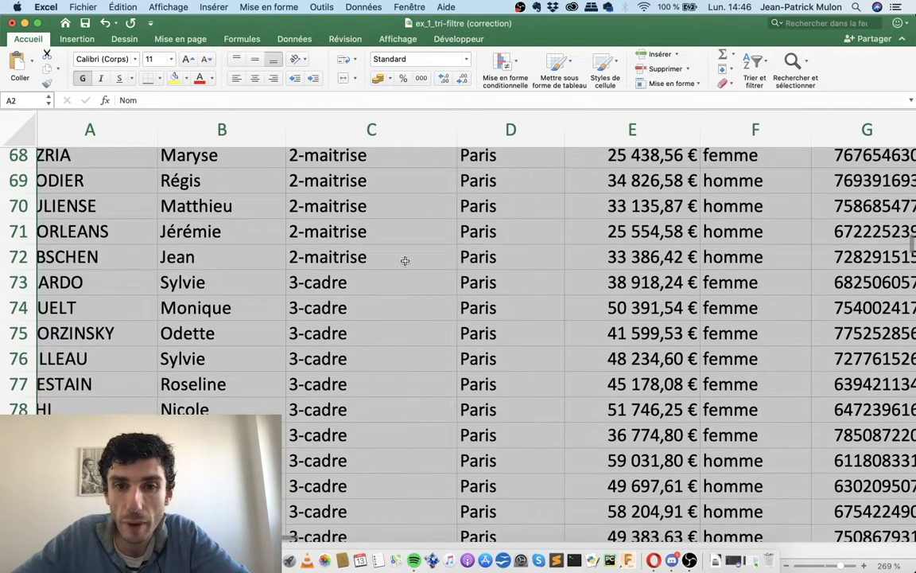
scroll(471, 299, down, 3)
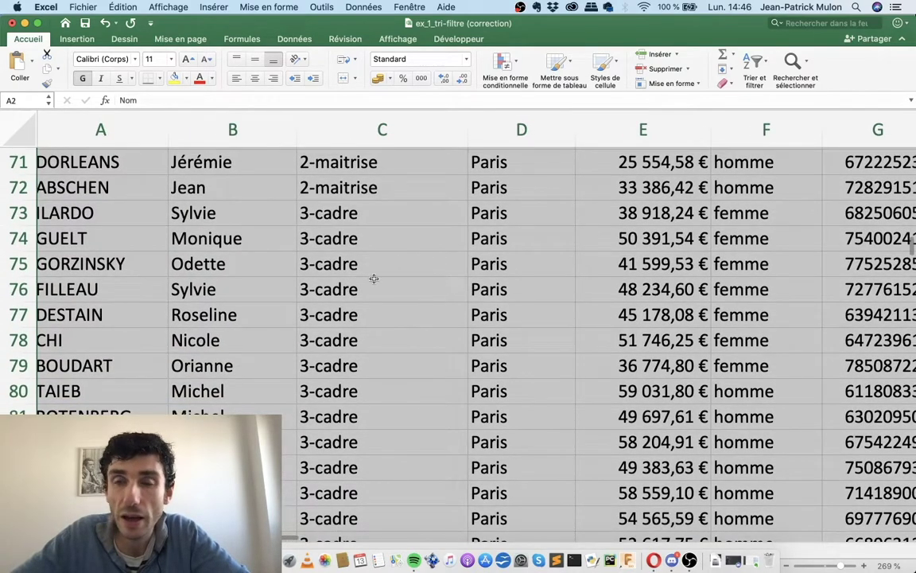
scroll(374, 278, down, 5)
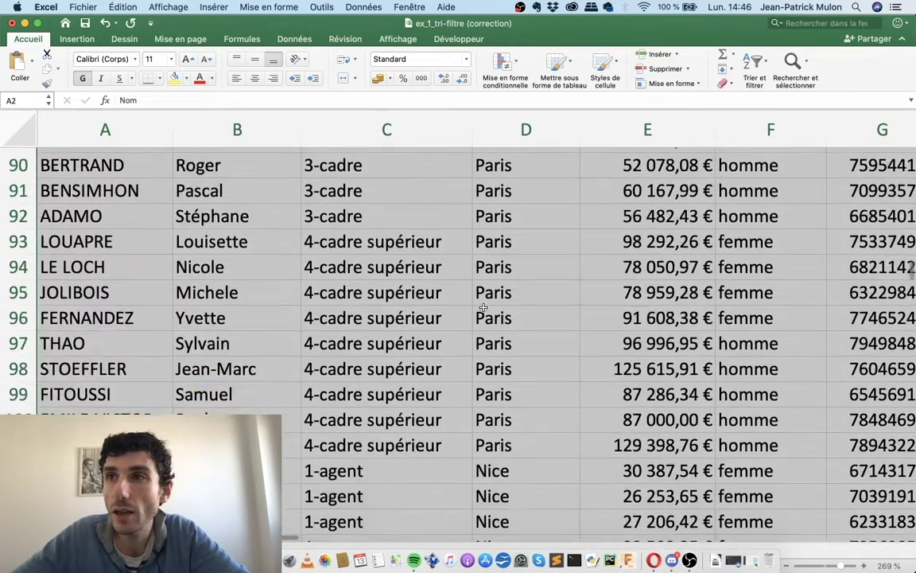
scroll(482, 307, down, 2)
scroll(365, 277, down, 2)
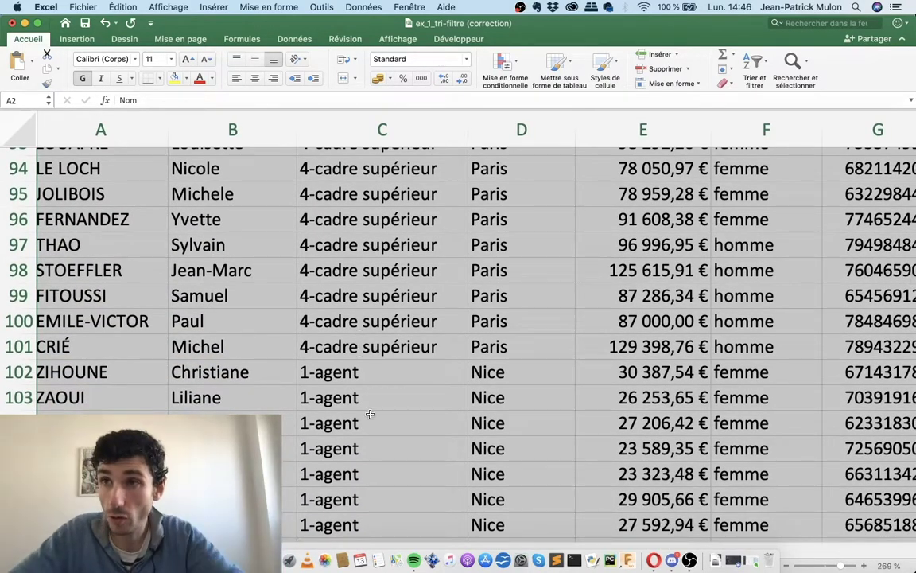
scroll(373, 420, down, 2)
scroll(374, 410, down, 2)
scroll(367, 398, down, 3)
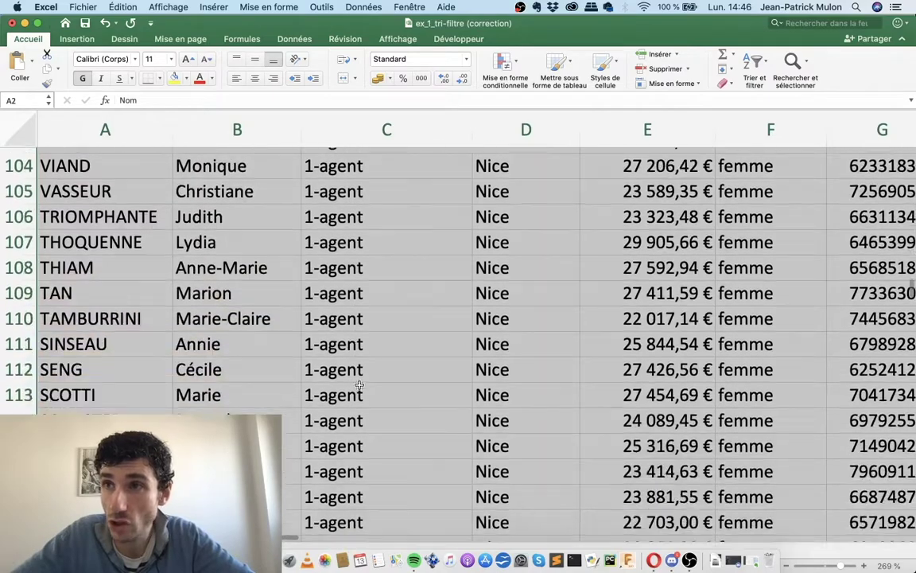
scroll(360, 383, down, 3)
scroll(359, 384, down, 3)
scroll(359, 384, down, 3)
scroll(358, 386, down, 5)
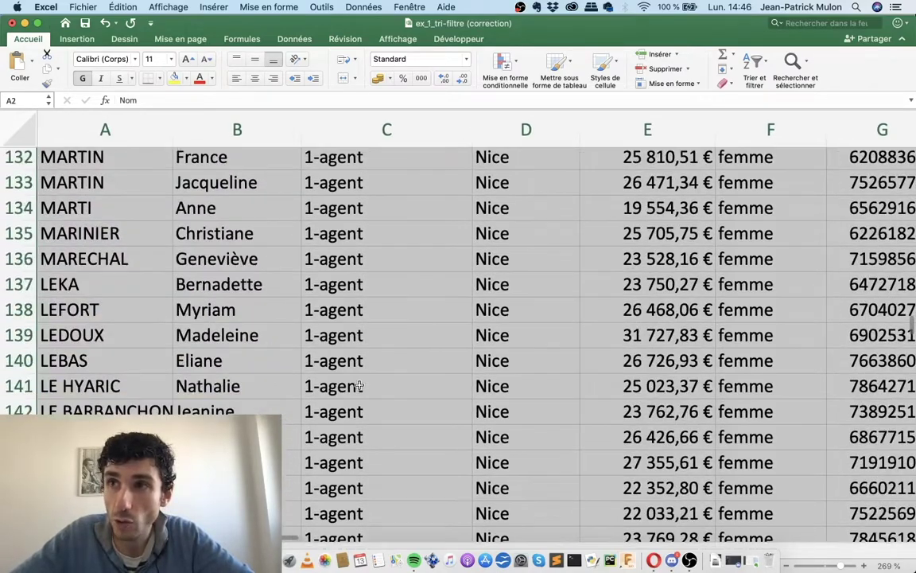
scroll(359, 384, down, 3)
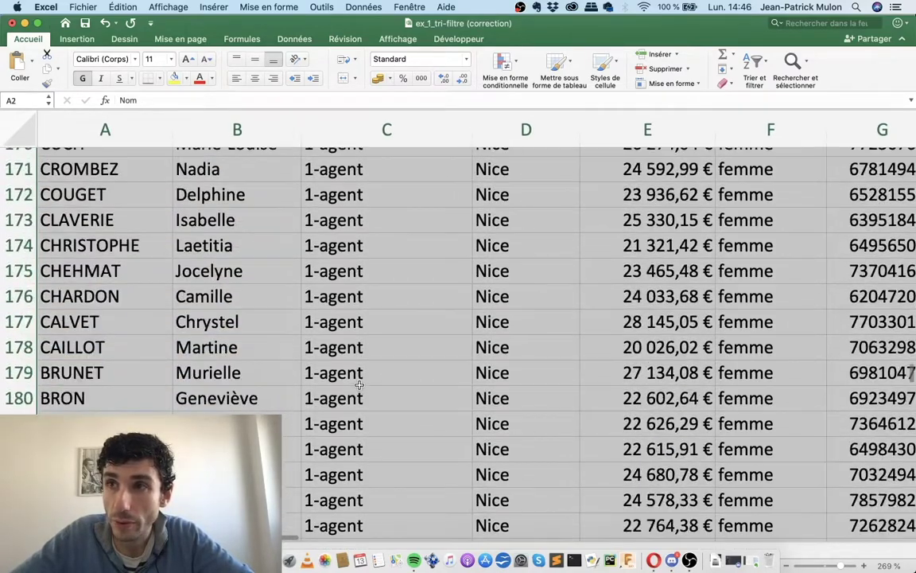
scroll(360, 384, down, 3)
scroll(359, 384, down, 5)
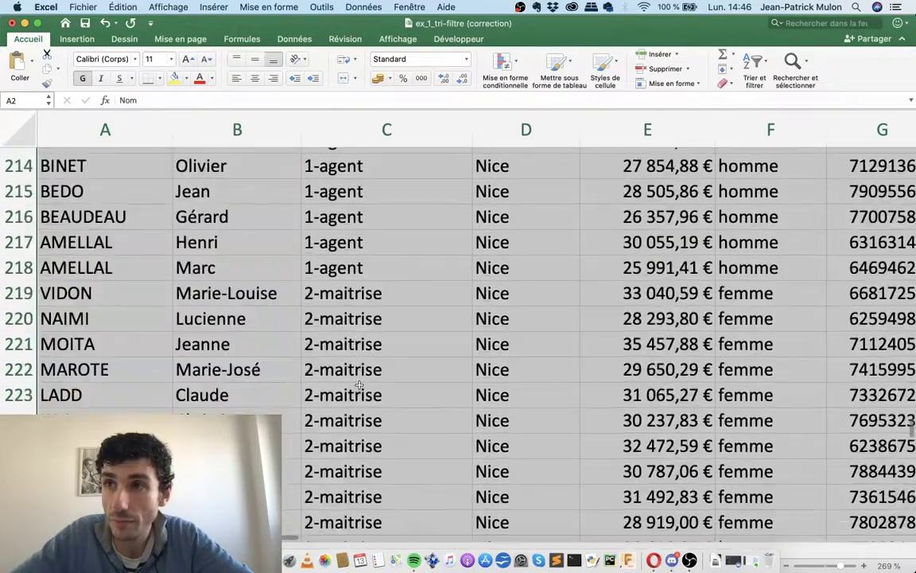
scroll(359, 385, right, 1)
scroll(359, 385, up, 1)
scroll(405, 325, left, 1)
scroll(405, 325, down, 1)
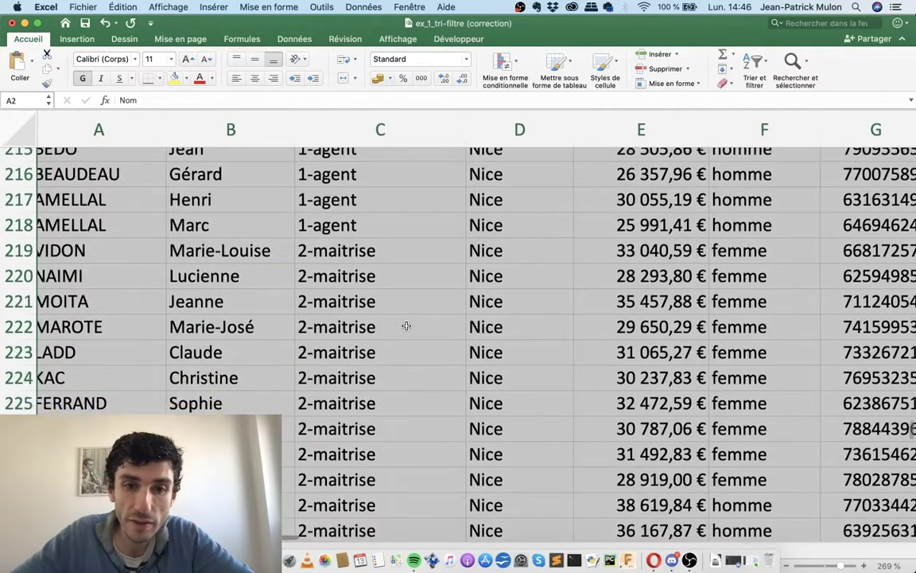
scroll(405, 325, down, 8)
scroll(405, 325, down, 1)
scroll(406, 325, down, 9)
scroll(406, 325, down, 3)
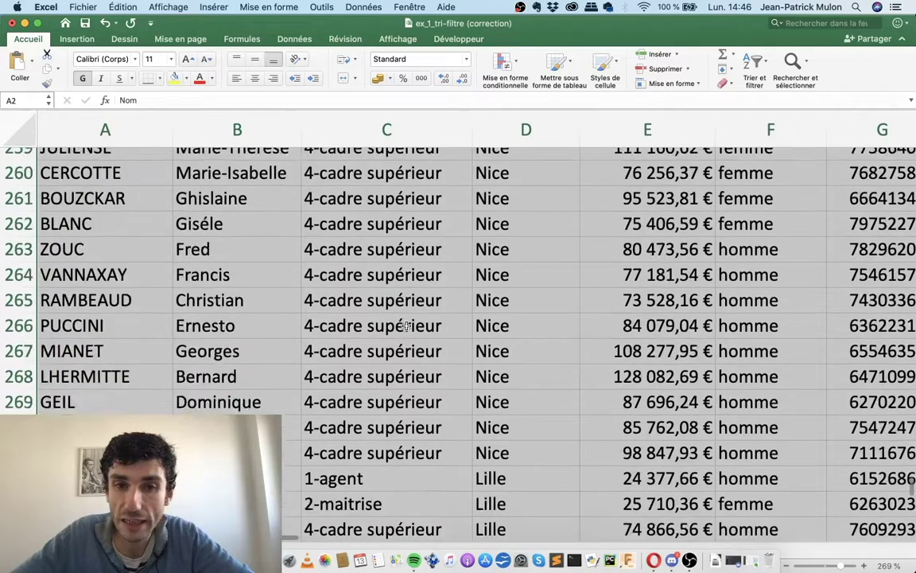
scroll(406, 326, down, 6)
scroll(415, 319, up, 2)
scroll(415, 319, right, 1)
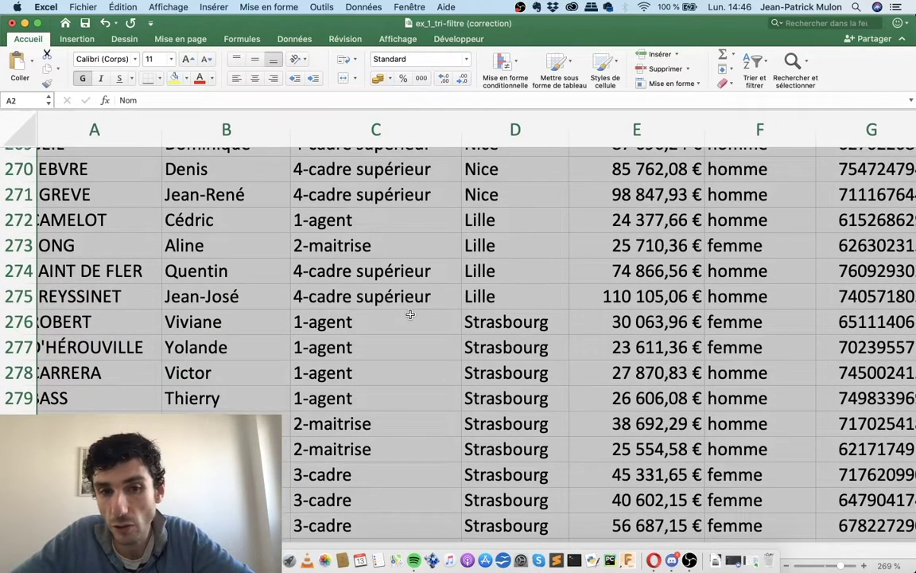
scroll(409, 315, down, 2)
scroll(460, 303, down, 1)
scroll(460, 307, down, 10)
scroll(462, 308, up, 9)
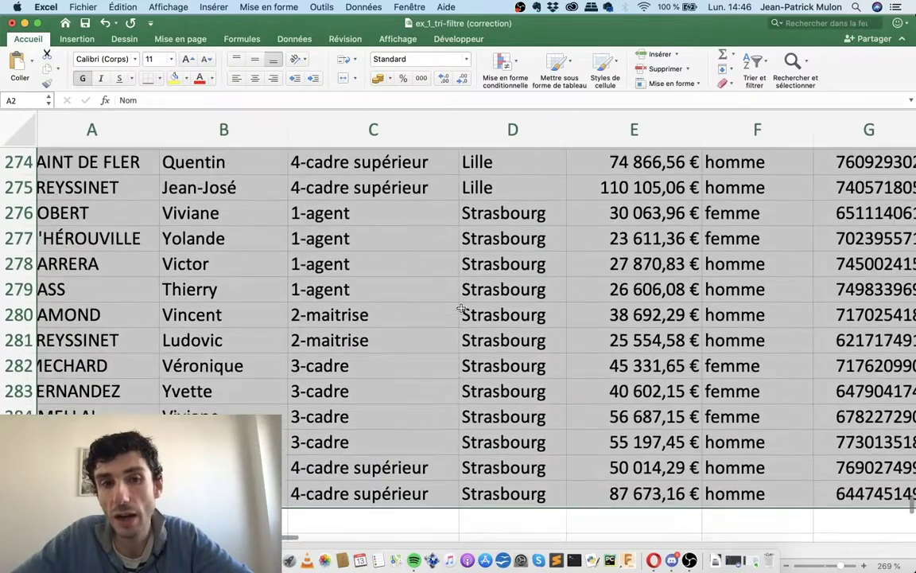
scroll(461, 309, up, 1)
scroll(394, 386, down, 1)
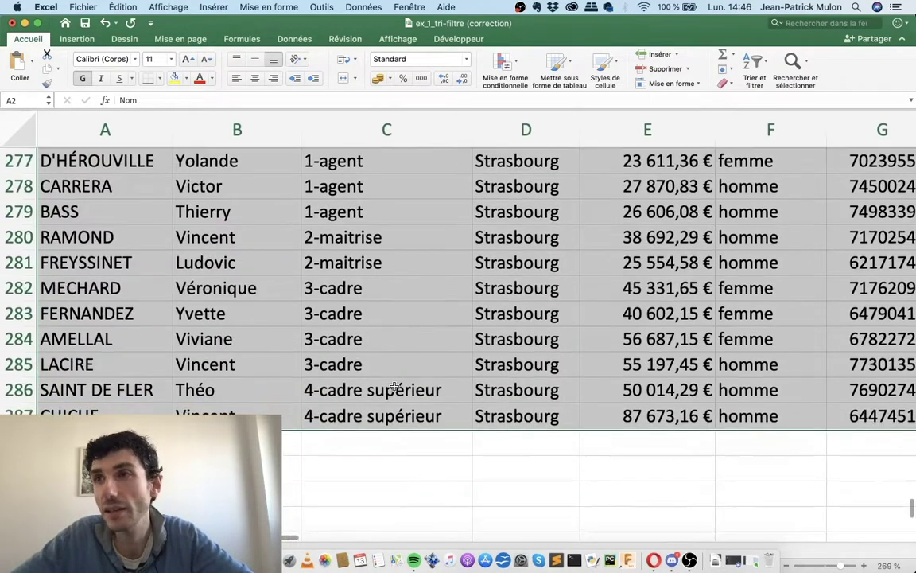
scroll(394, 386, up, 9)
scroll(393, 386, up, 8)
scroll(393, 385, up, 15)
scroll(393, 386, up, 20)
scroll(393, 385, right, 2)
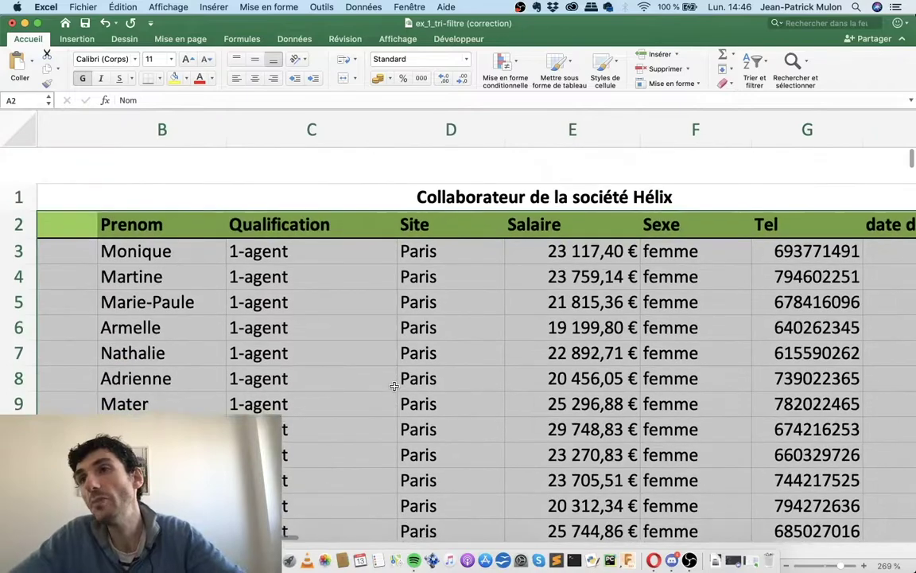
scroll(394, 386, up, 1)
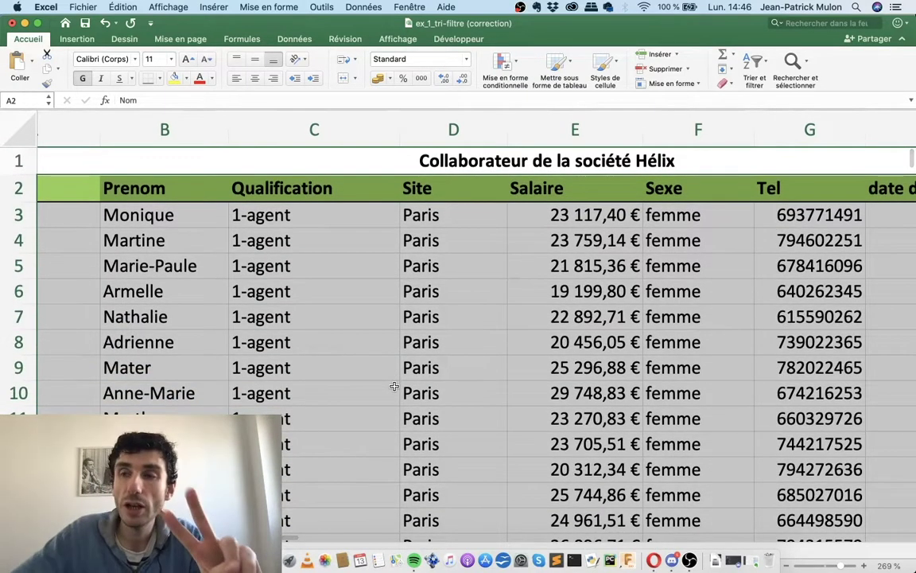